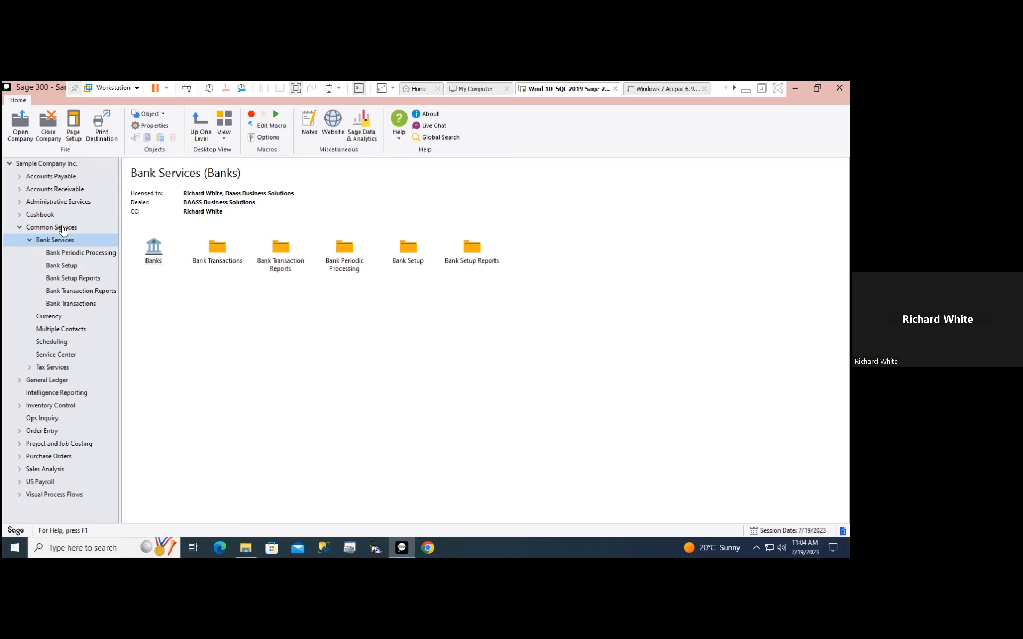
# Open the Banks setup in Bank Services under Common Services and load the first bank record, CCB
pyautogui.click(66, 228)
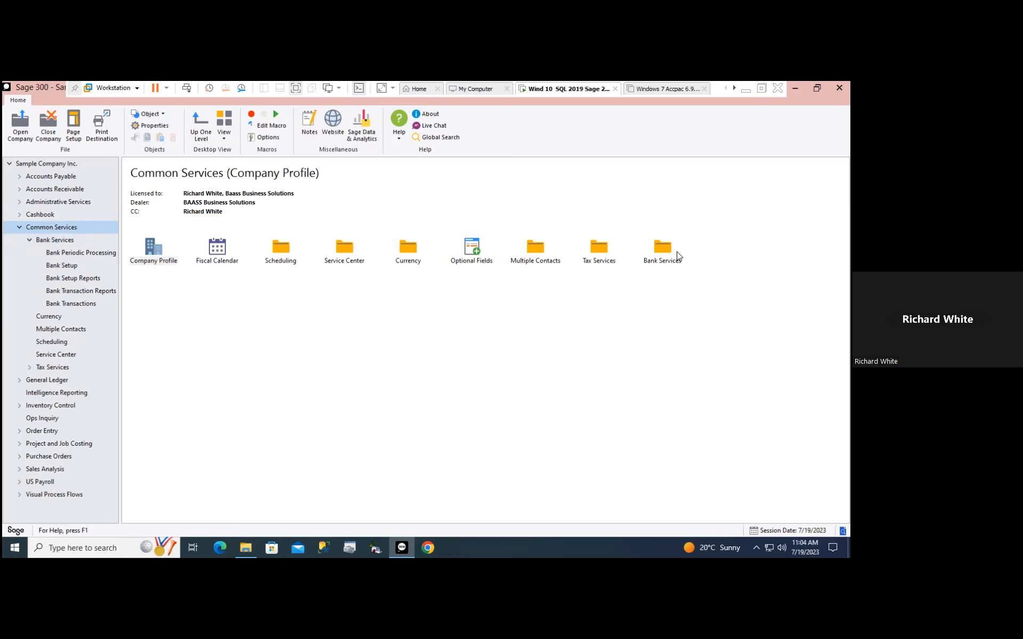
pyautogui.click(59, 239)
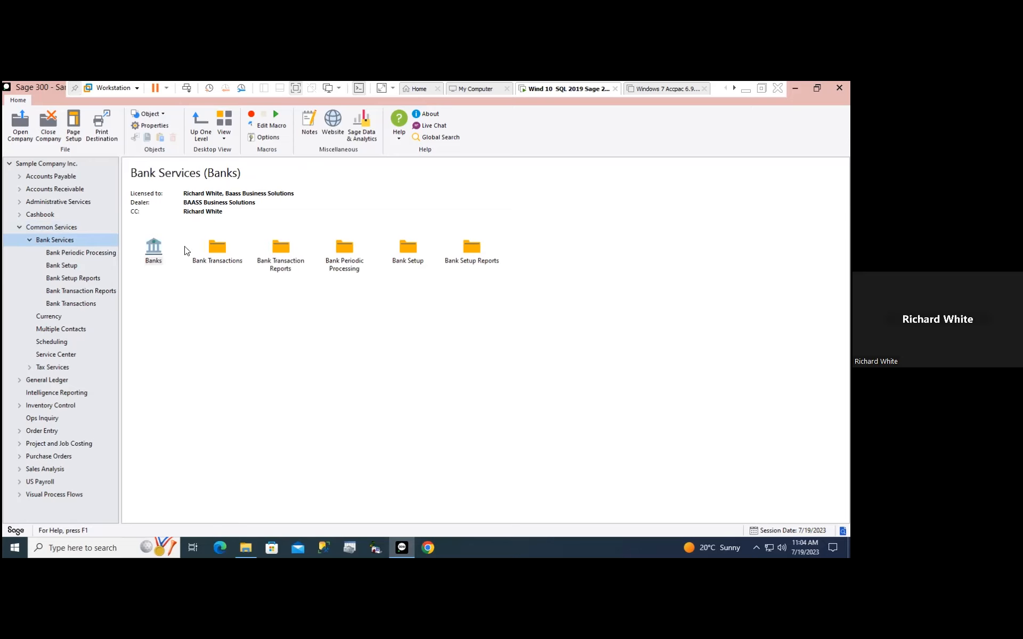
pyautogui.doubleClick(153, 250)
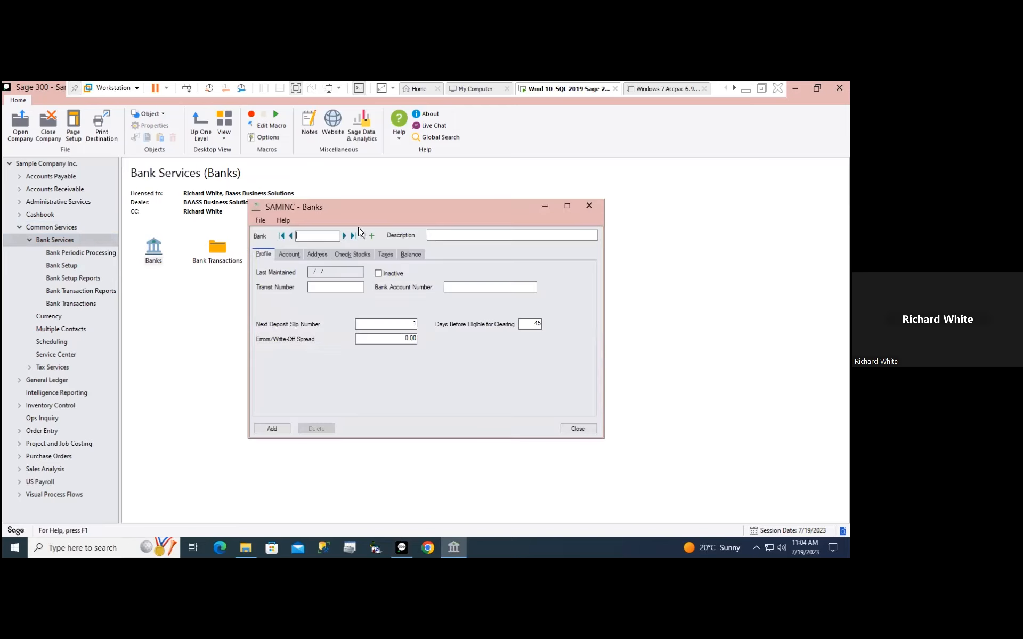
pyautogui.click(343, 236)
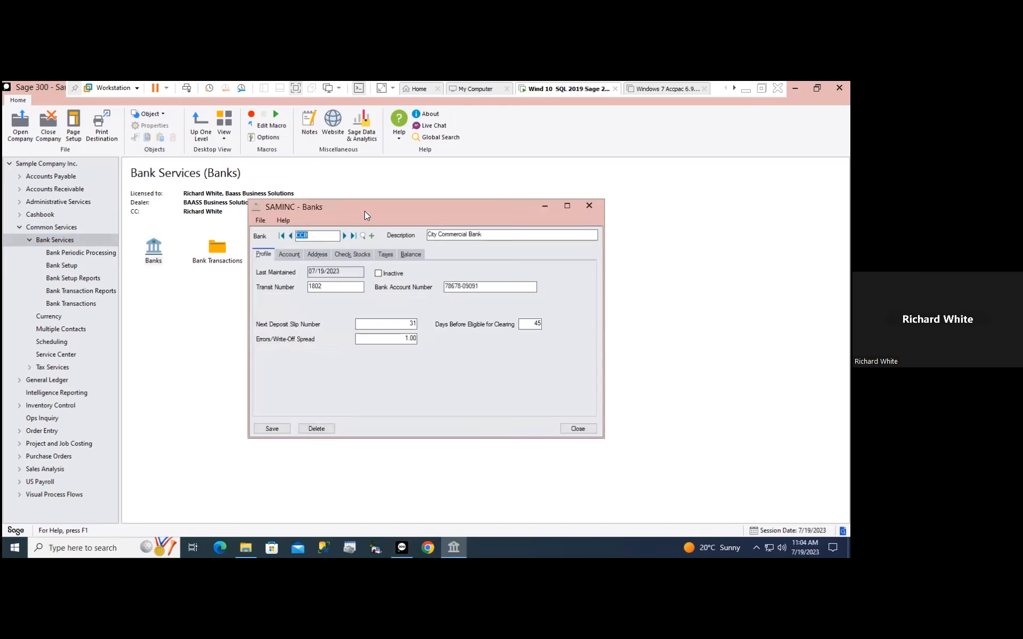
pyautogui.moveTo(357, 203); pyautogui.dragTo(302, 180)
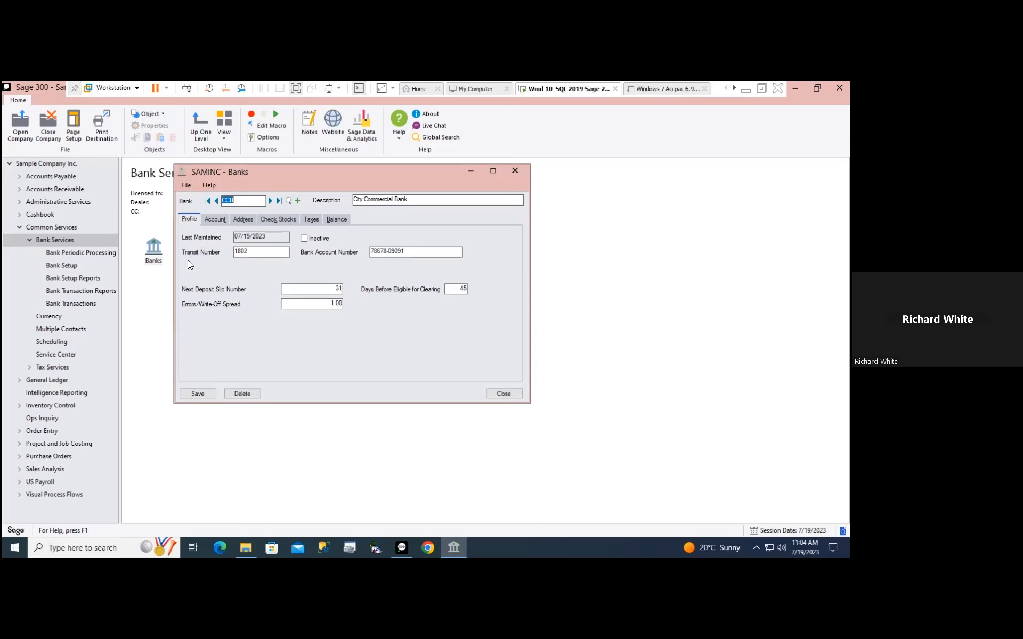
# Review the CCB bank profile's transit number, account number, next deposit slip number, errors/write-off spread and days before clearing
pyautogui.click(259, 254)
pyautogui.click(420, 250)
pyautogui.click(325, 288)
pyautogui.click(322, 305)
pyautogui.click(455, 288)
# Review the CCB bank's general ledger accounts for bank, write-off and charges, and its address details
pyautogui.click(213, 220)
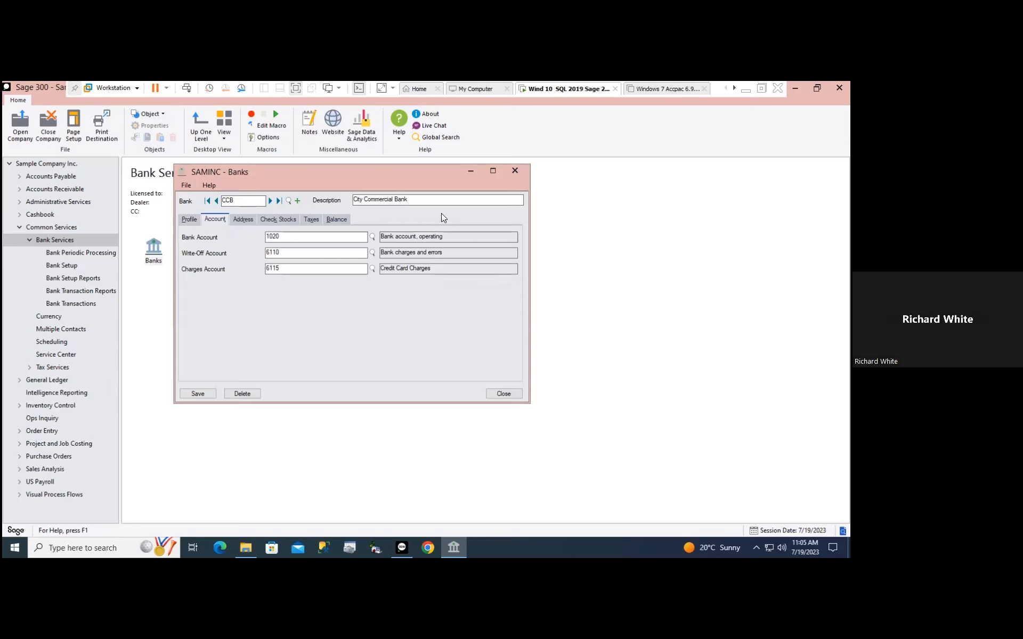
pyautogui.doubleClick(307, 238)
pyautogui.doubleClick(299, 253)
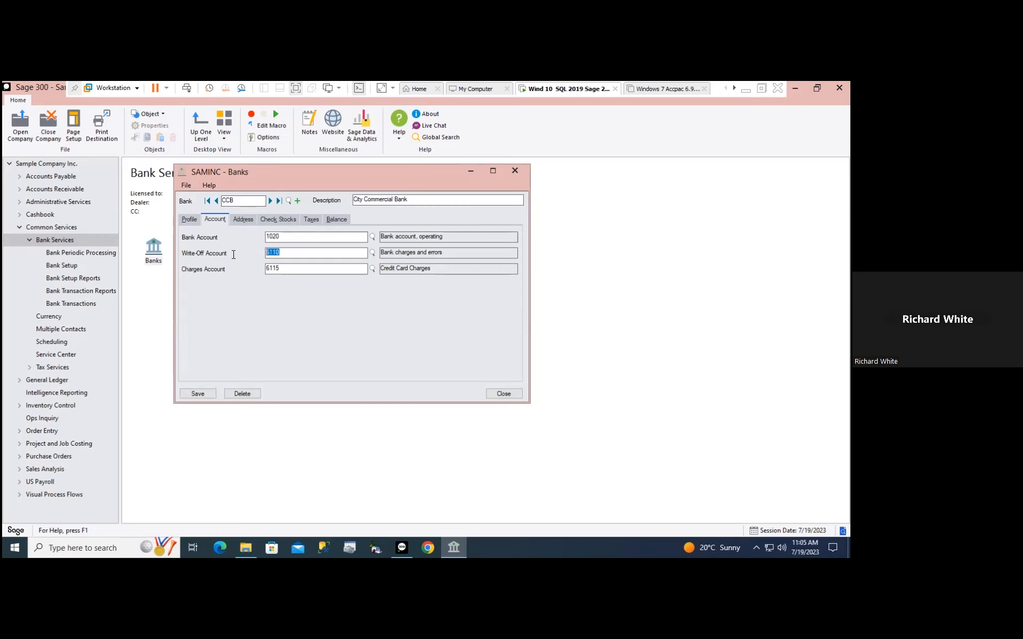
pyautogui.doubleClick(308, 268)
pyautogui.click(242, 219)
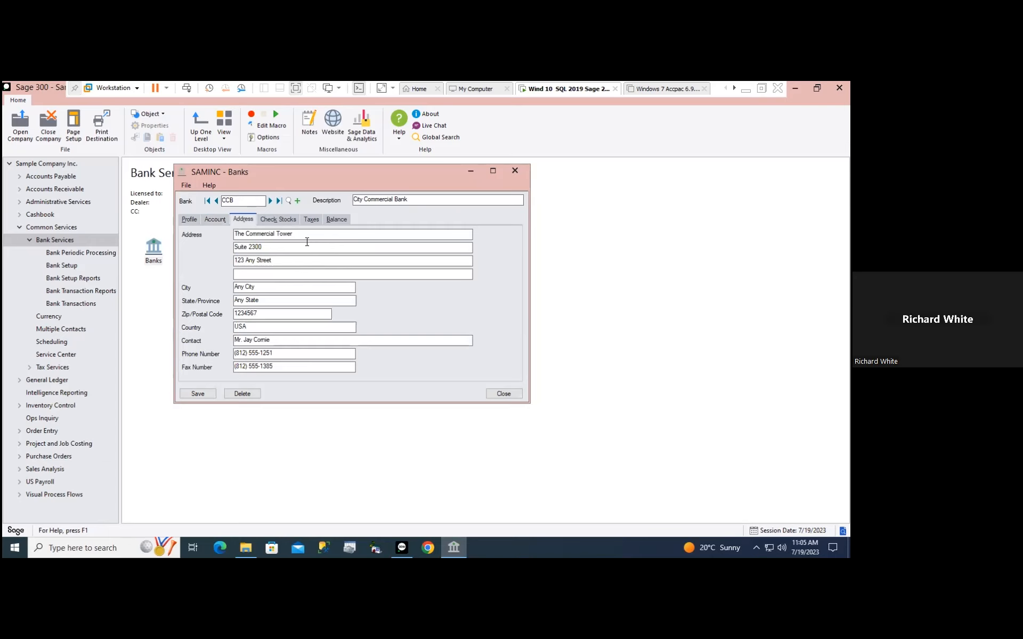
# Widen the Banks window to show all check stock columns and examine the APCK stock's code, next check number and advice lines per page
pyautogui.click(272, 221)
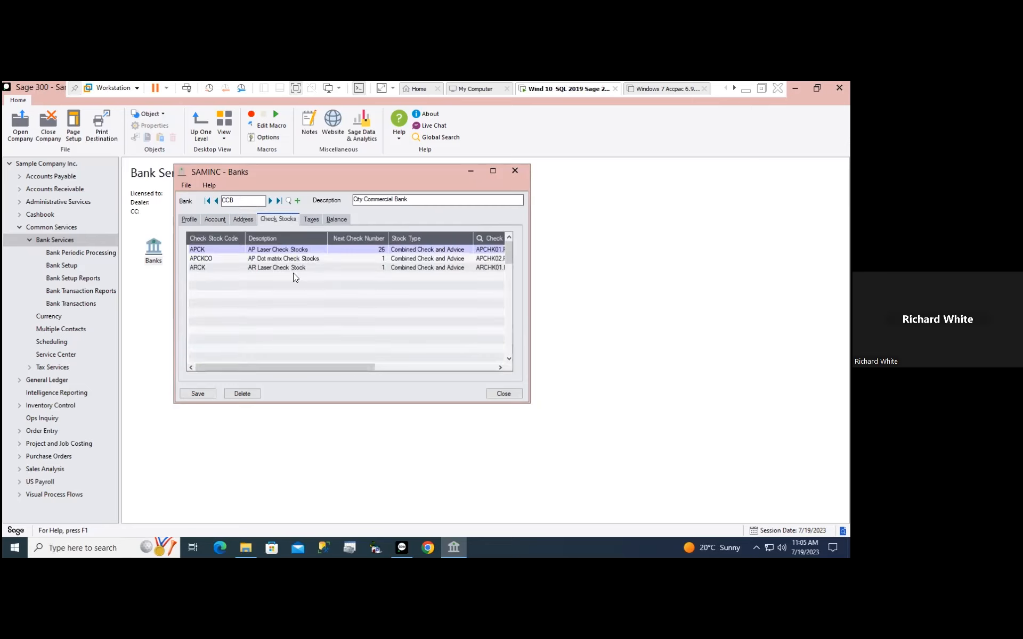
pyautogui.click(530, 273)
pyautogui.click(454, 550)
pyautogui.moveTo(528, 316); pyautogui.dragTo(755, 316)
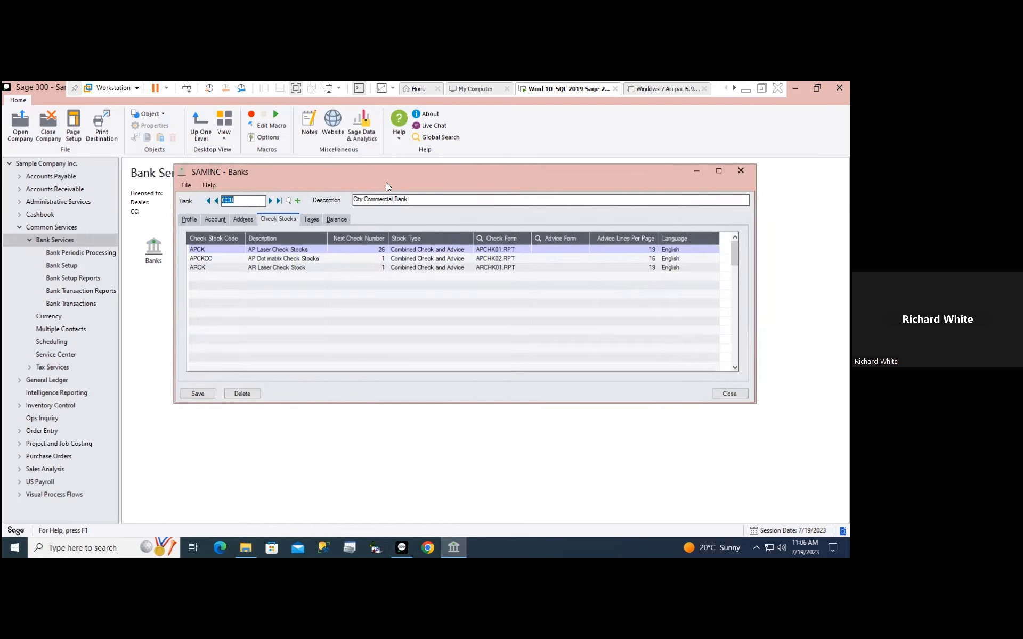
pyautogui.moveTo(366, 178); pyautogui.dragTo(250, 172)
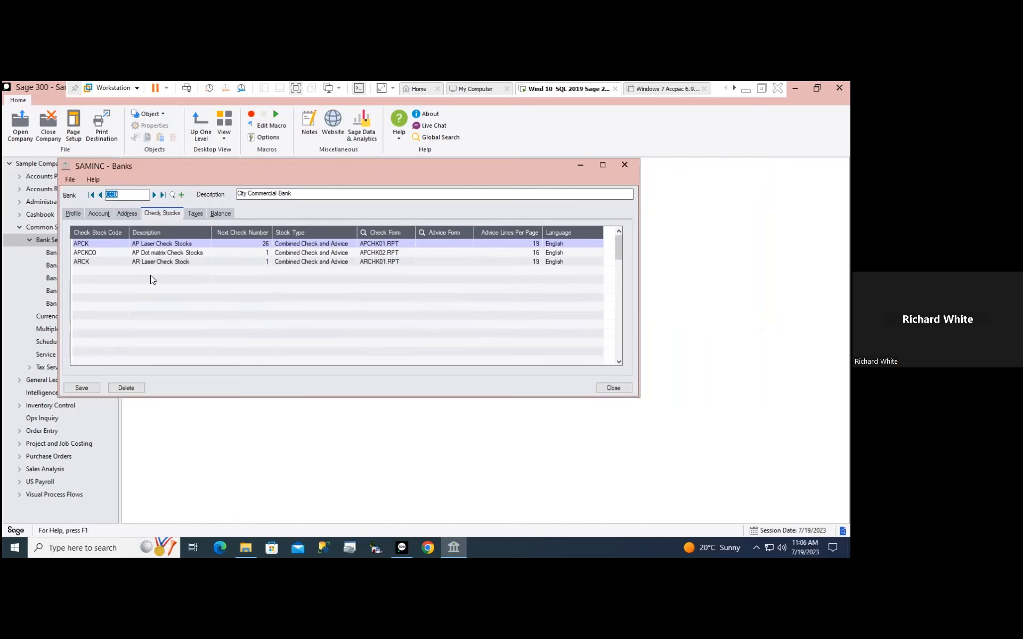
pyautogui.click(96, 243)
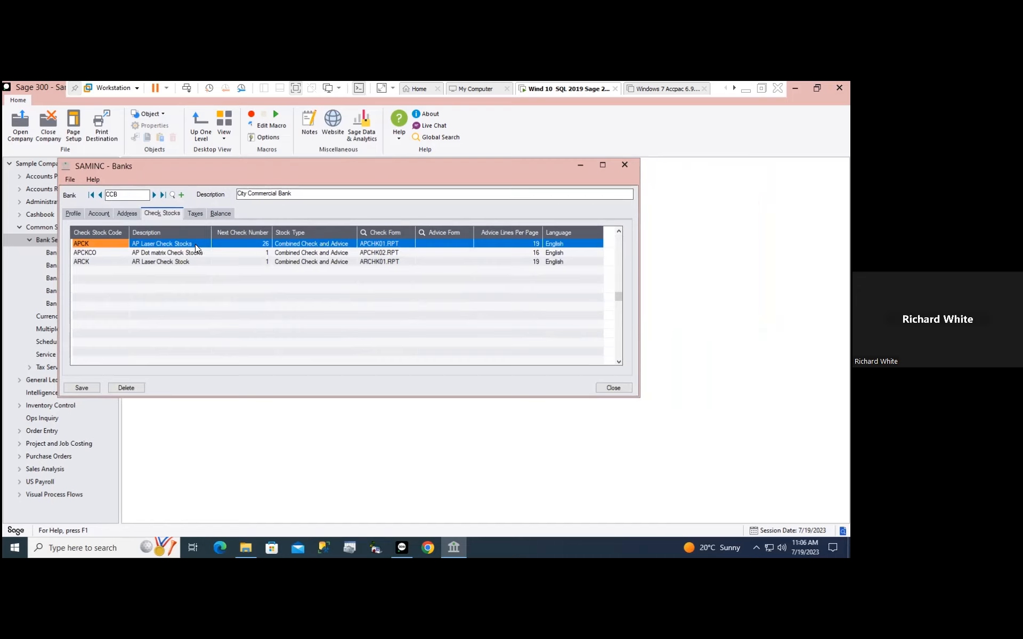
pyautogui.click(252, 244)
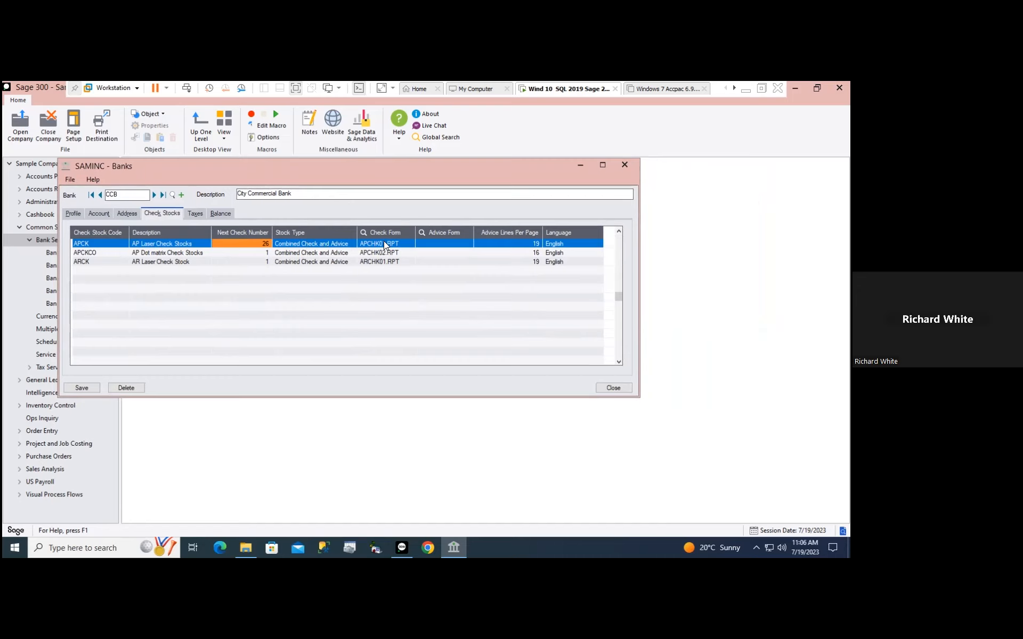
pyautogui.click(522, 243)
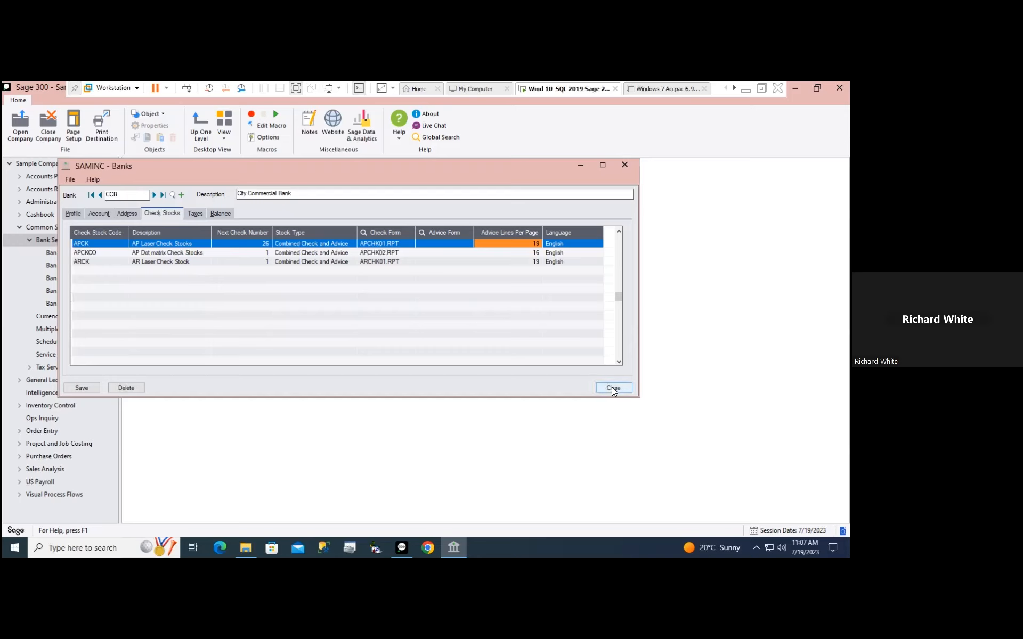
# Review the CCB bank's tax group and balance information, and close the bank record
pyautogui.click(195, 214)
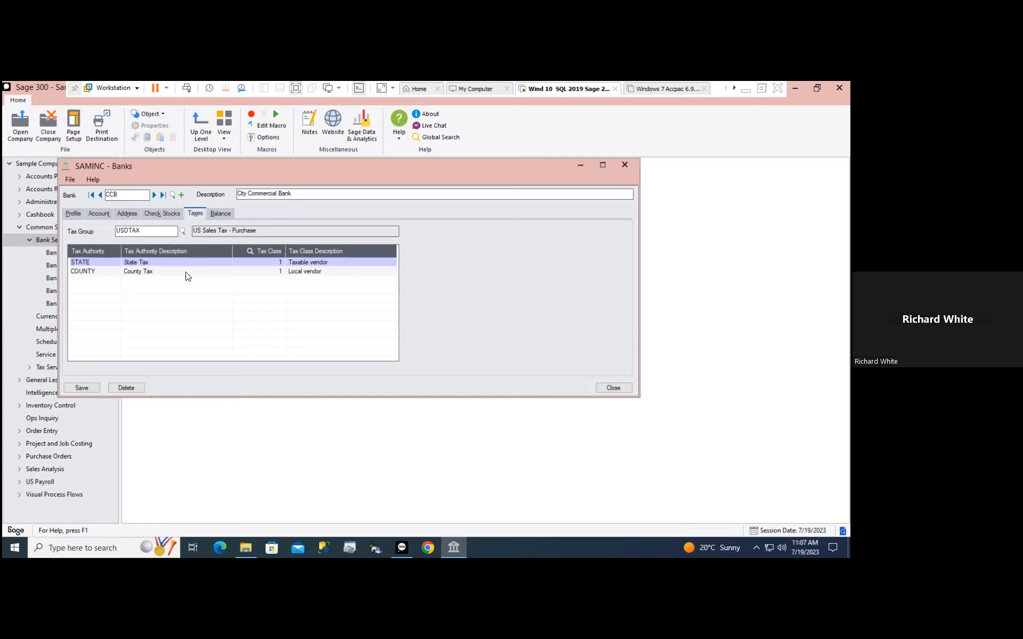
pyautogui.click(221, 213)
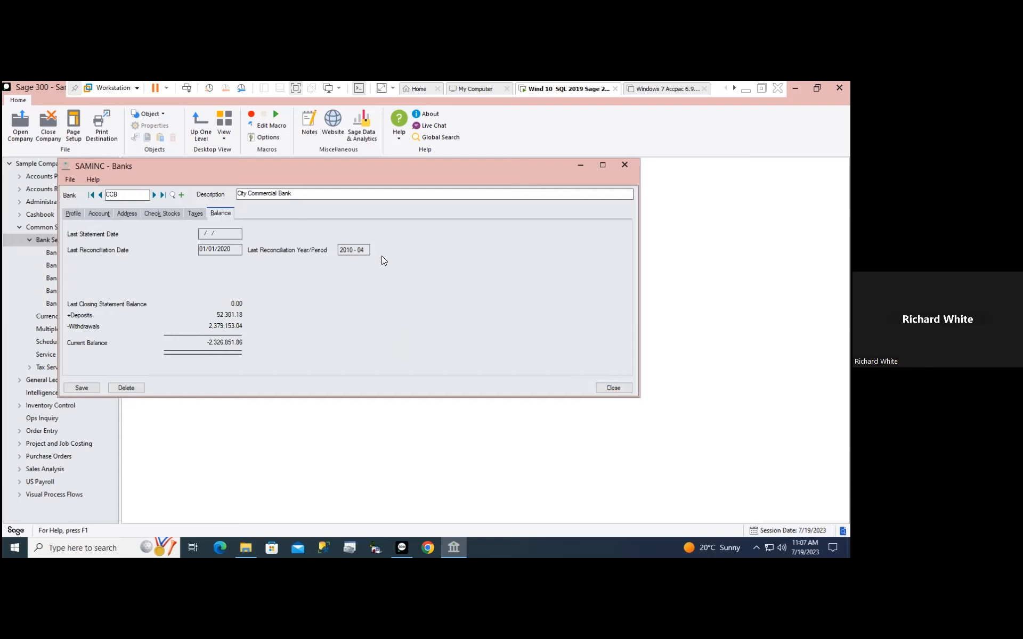
pyautogui.click(614, 387)
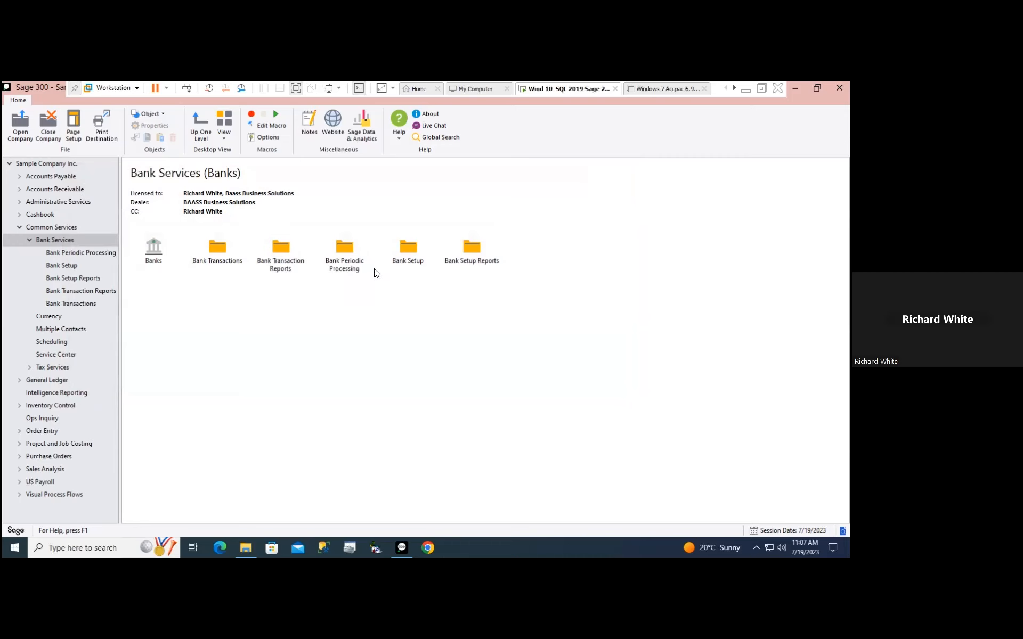
# Open Bank Options in Bank Setup and examine the processing choices for future-period reconciliation checks and deposit detail sorting
pyautogui.doubleClick(404, 248)
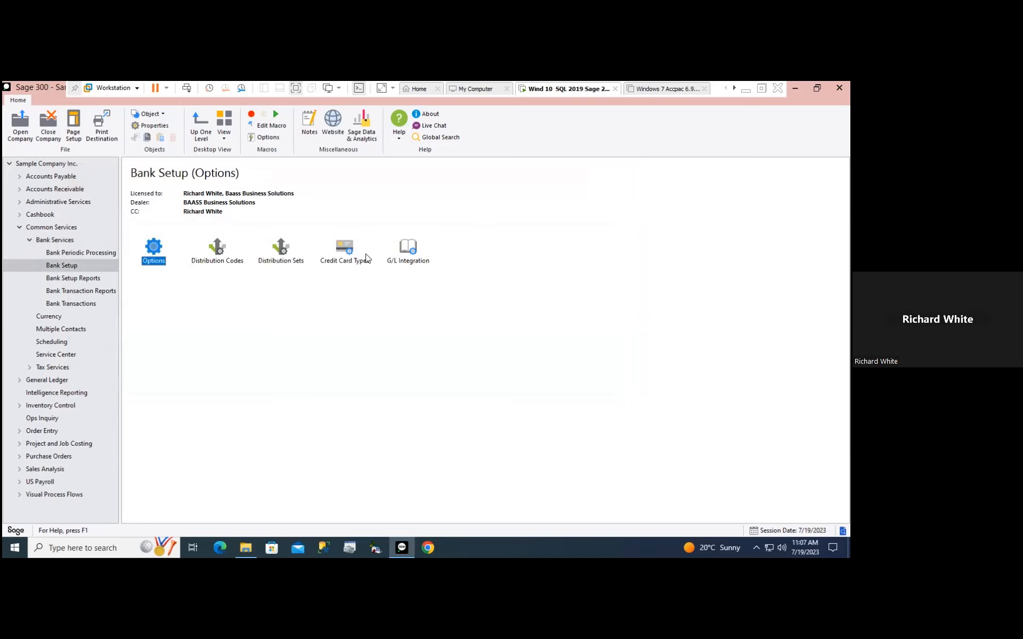
pyautogui.doubleClick(154, 250)
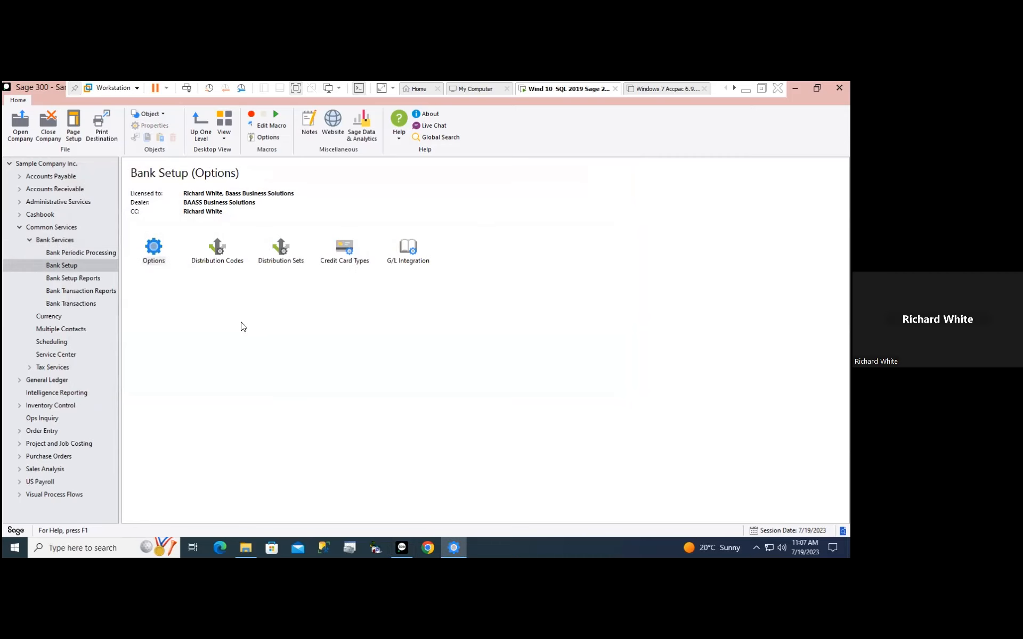
pyautogui.click(316, 231)
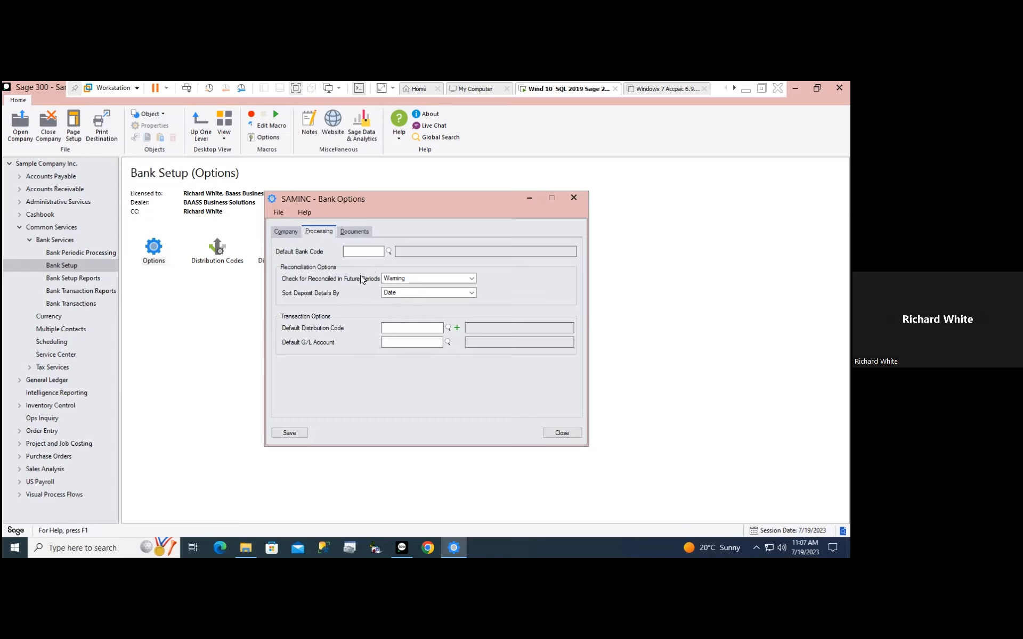
pyautogui.click(417, 278)
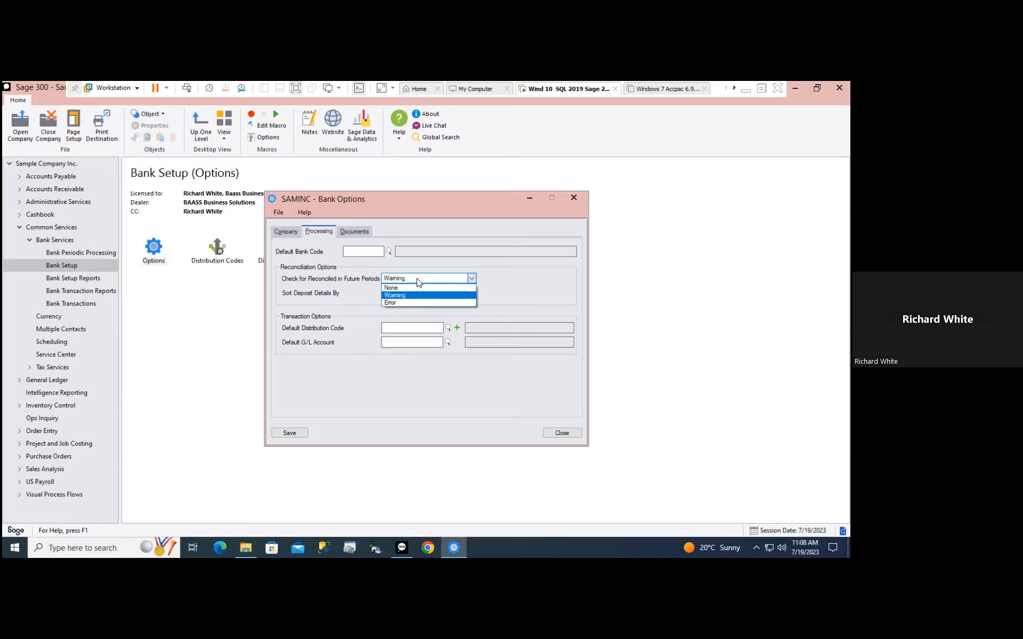
pyautogui.click(418, 279)
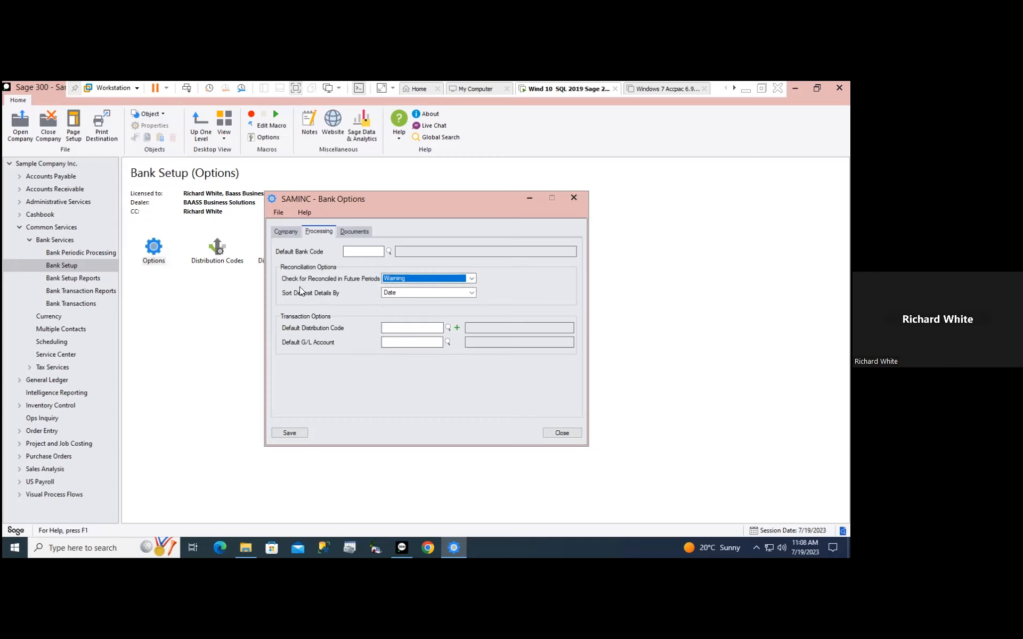
pyautogui.click(409, 293)
pyautogui.click(408, 293)
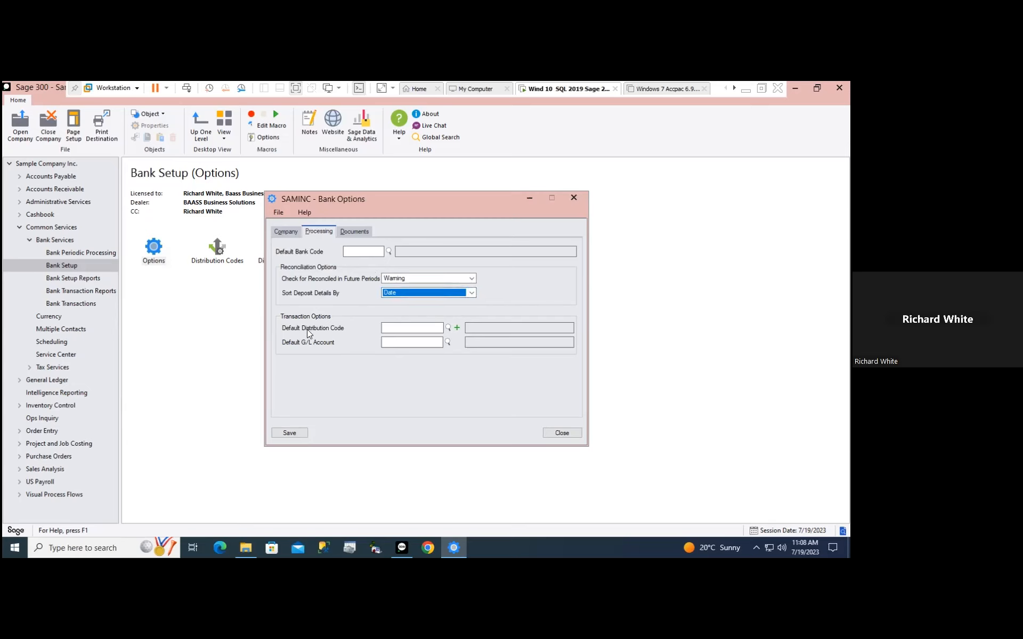
# Review the document length, prefix and next number for Bank Entry and Bank Transfer, and save and close Bank Options
pyautogui.click(355, 233)
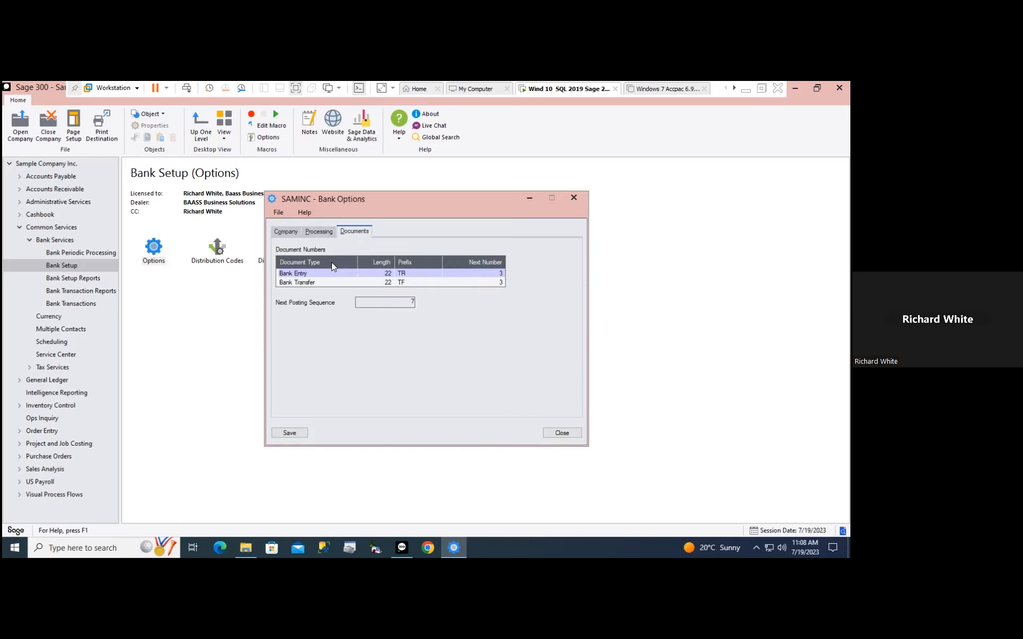
pyautogui.click(377, 273)
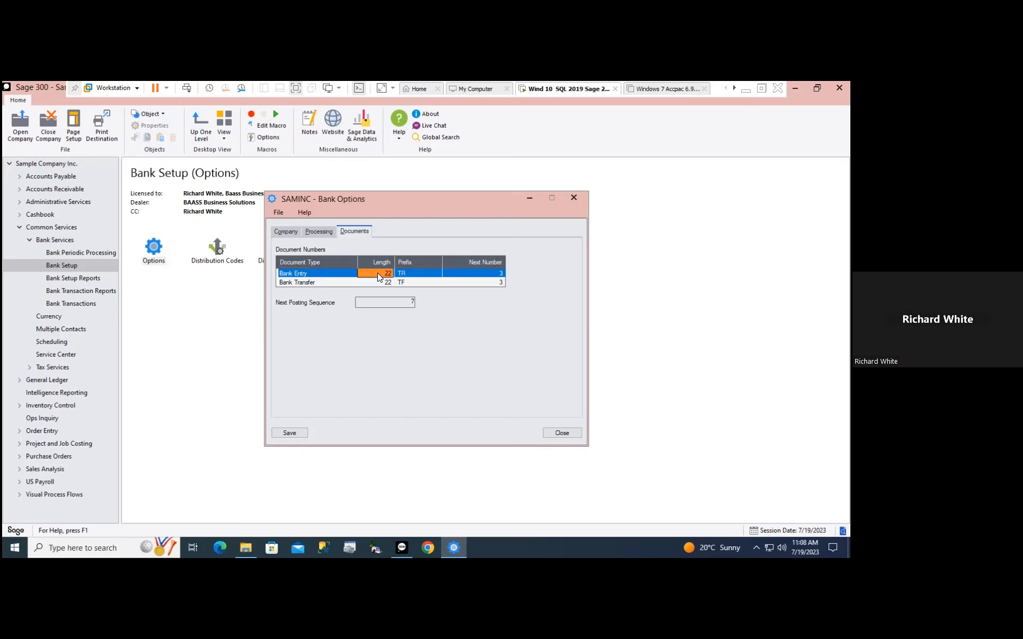
pyautogui.click(414, 273)
pyautogui.click(496, 274)
pyautogui.click(383, 285)
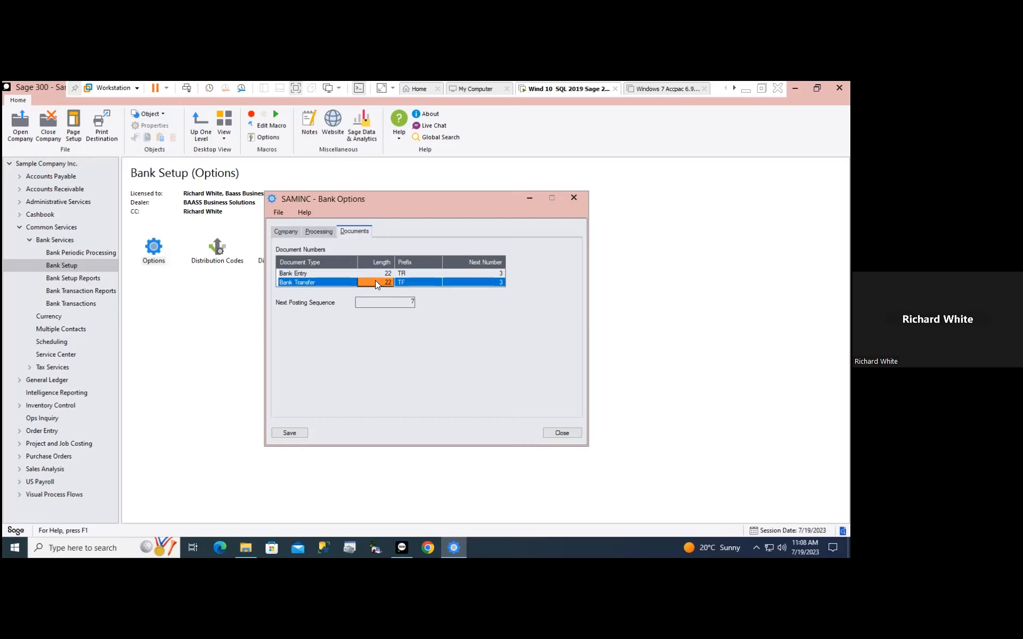
pyautogui.click(420, 281)
pyautogui.click(481, 283)
pyautogui.click(297, 433)
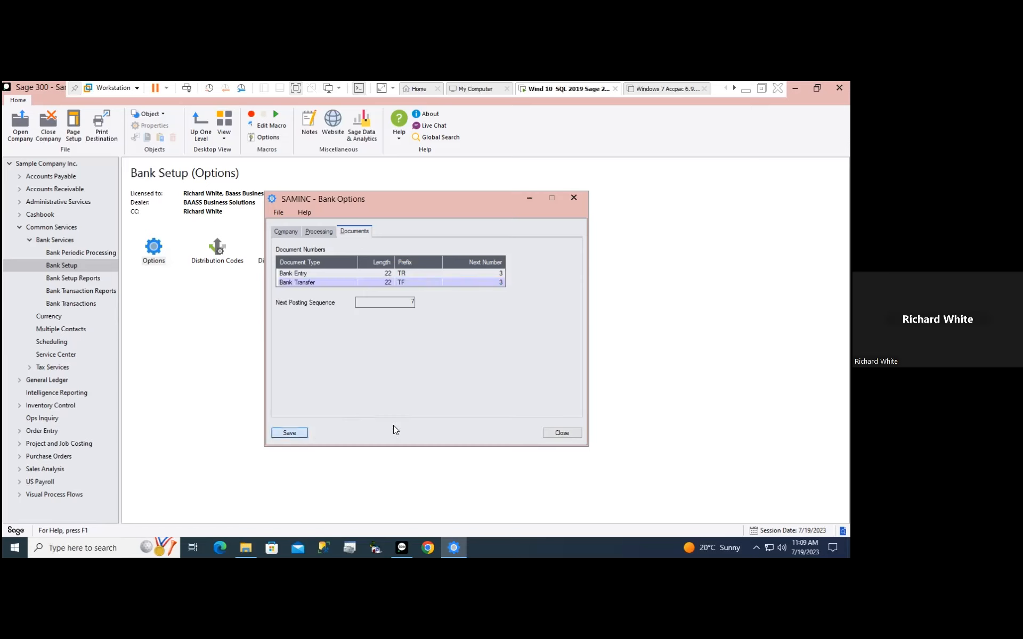
pyautogui.click(559, 433)
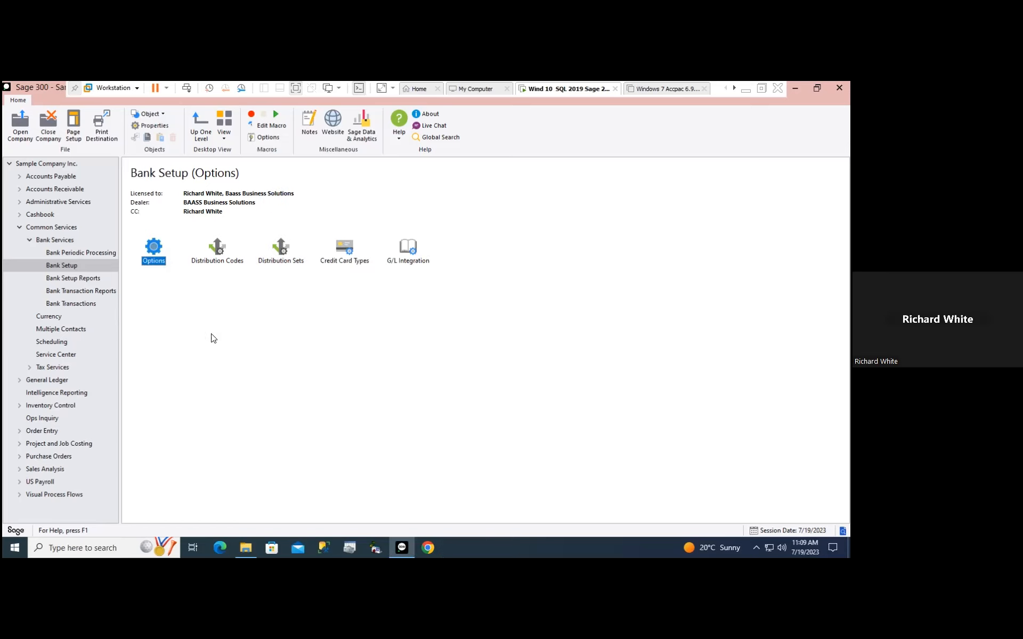
# Open the bank distribution codes, load the BC code and review its G/L account
pyautogui.doubleClick(215, 250)
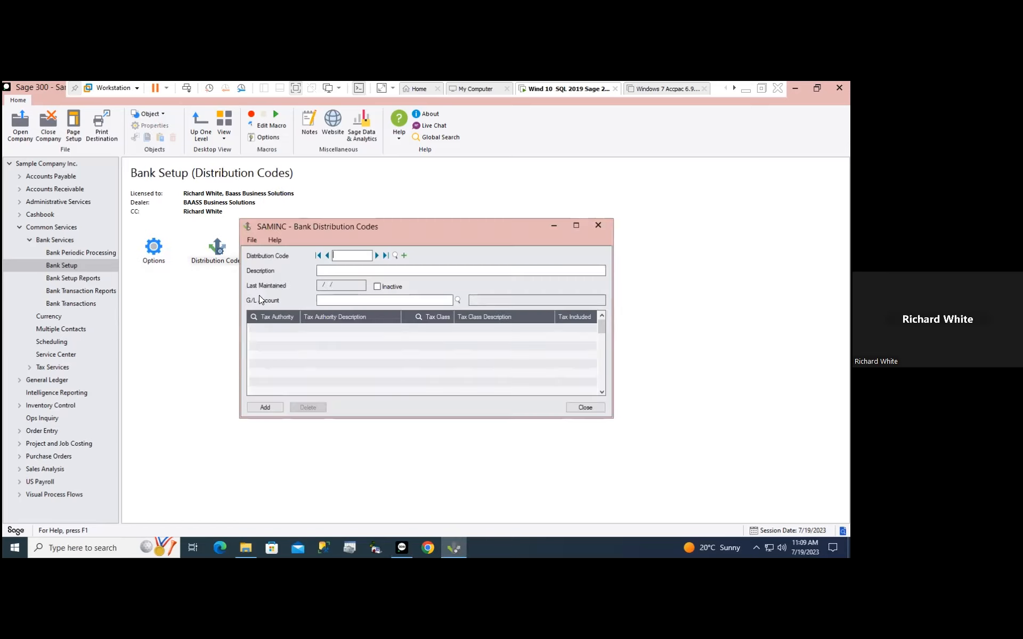
pyautogui.click(394, 255)
pyautogui.doubleClick(154, 252)
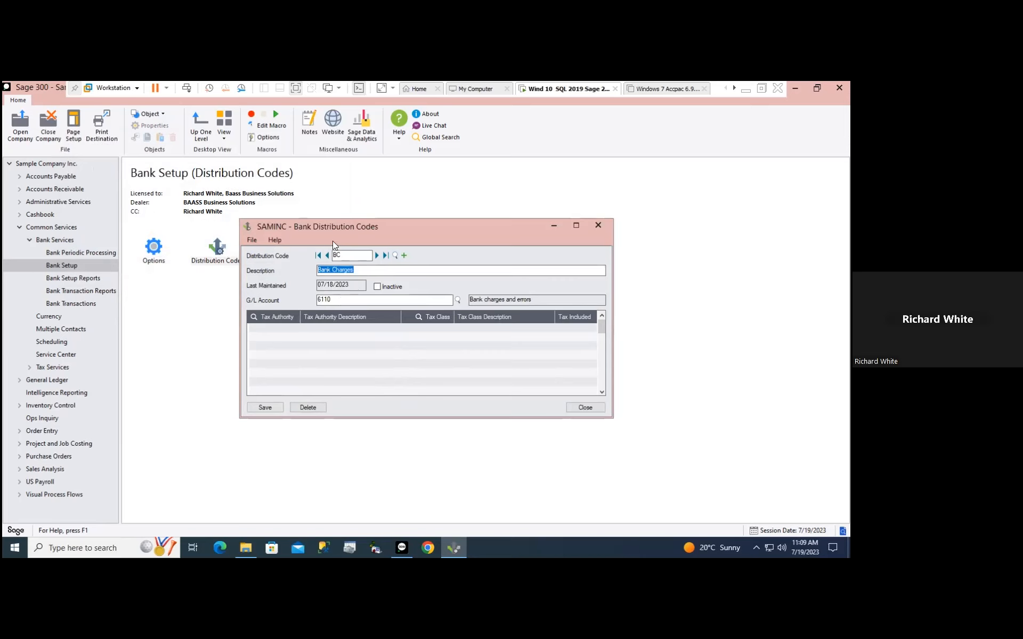
pyautogui.doubleClick(350, 254)
pyautogui.doubleClick(342, 300)
# Look up the ERROR code in the distribution code finder, cancel the lookup and close Bank Distribution Codes
pyautogui.click(395, 256)
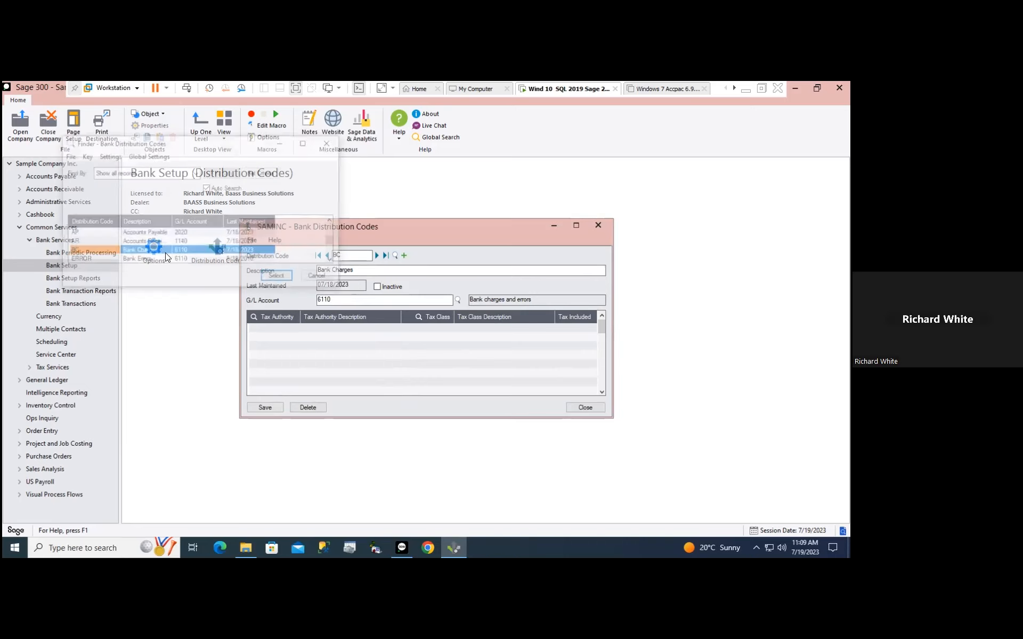
pyautogui.click(98, 260)
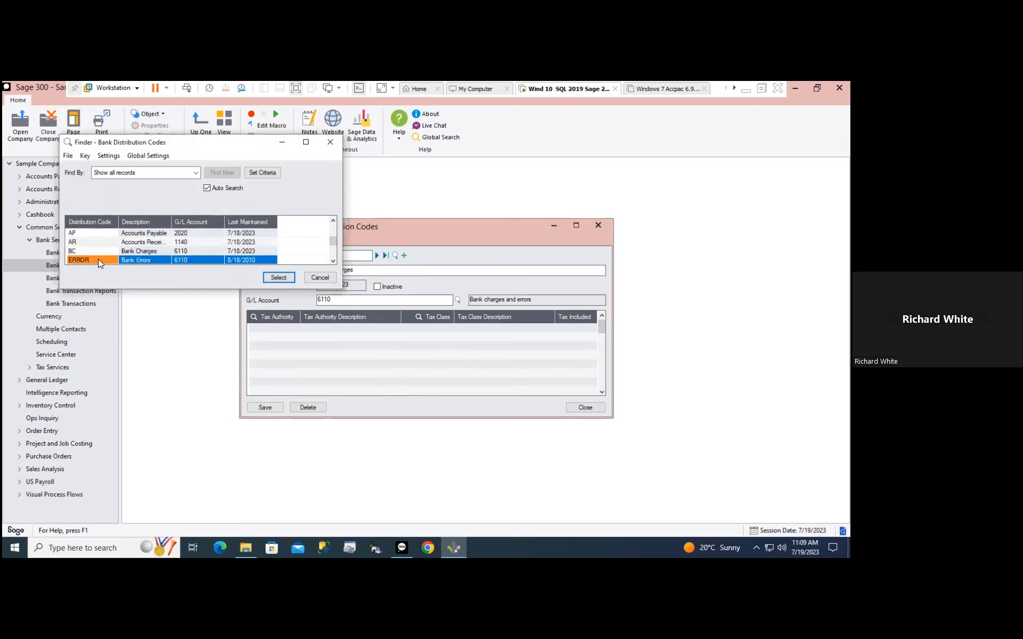
pyautogui.click(321, 278)
pyautogui.click(574, 407)
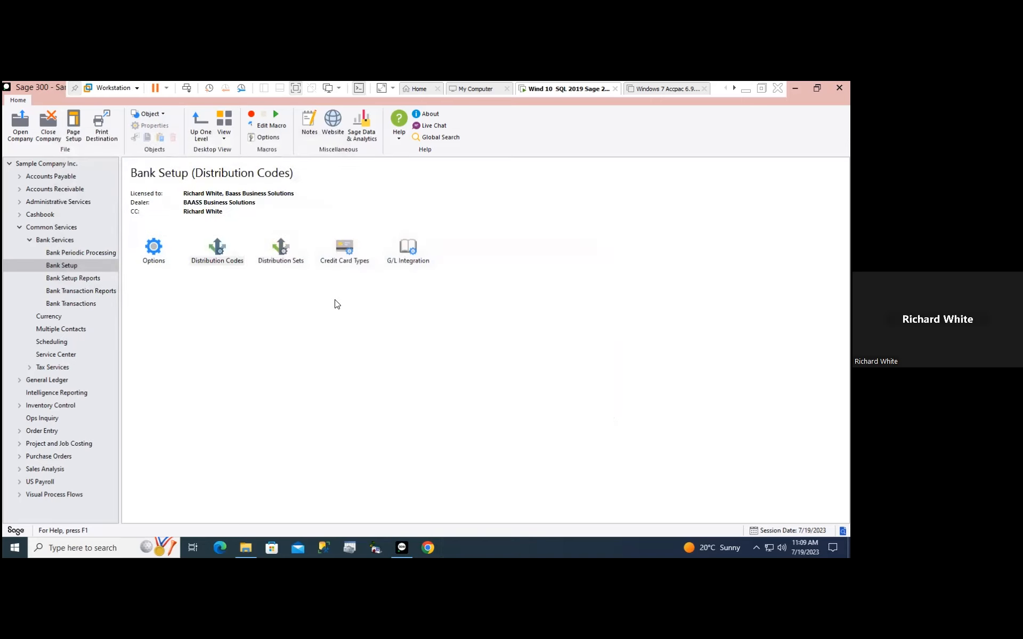
# Open the bank distribution sets and load the RENT set to view its distribution lines
pyautogui.doubleClick(278, 242)
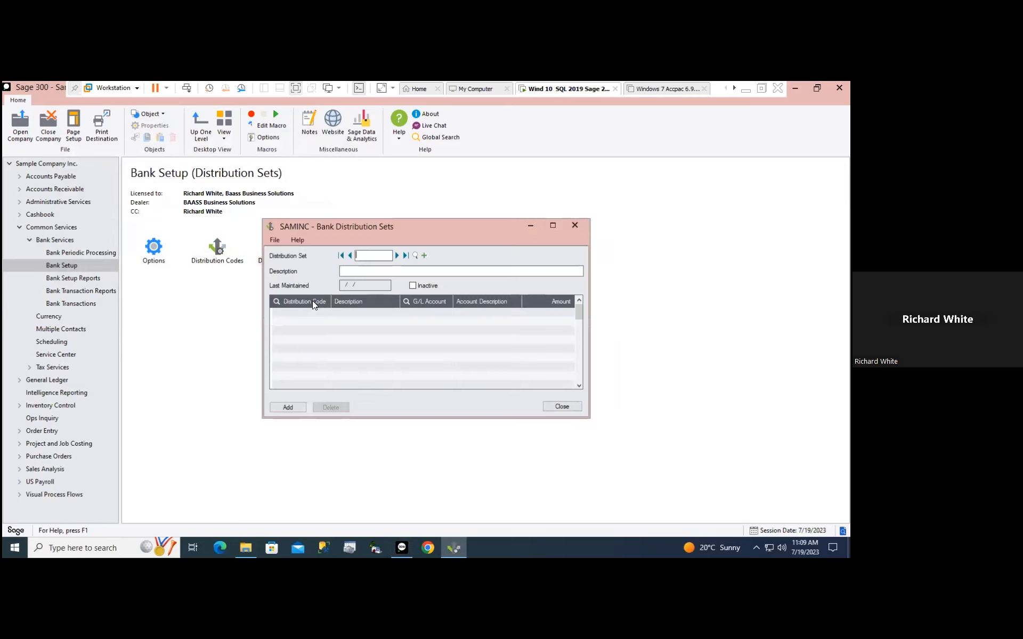
pyautogui.click(397, 256)
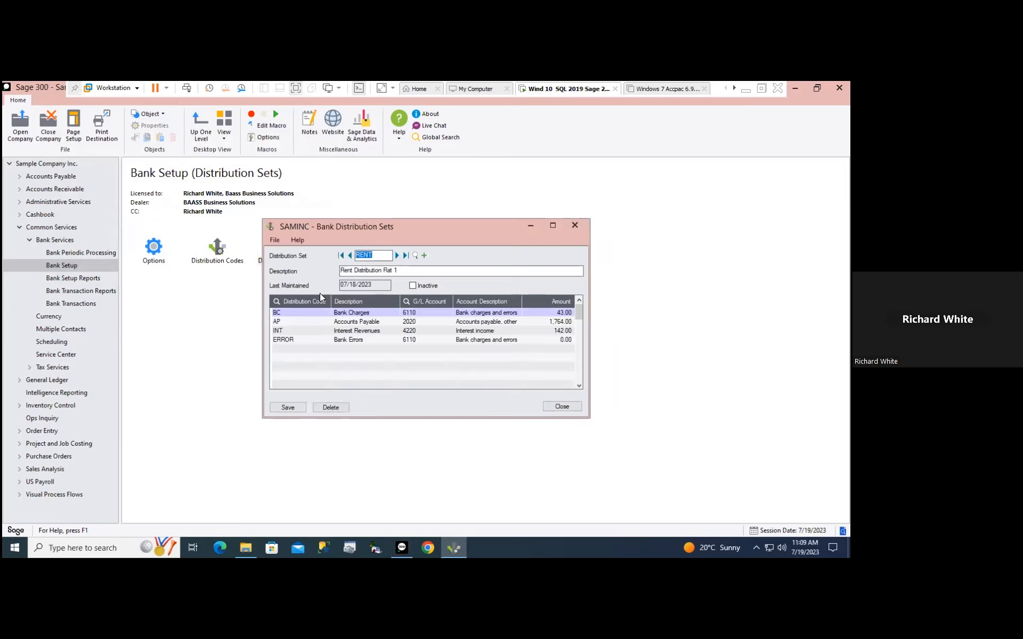
# Go through the BC, AP, INT and ERROR distribution codes listed in the RENT distribution set
pyautogui.click(282, 312)
pyautogui.click(283, 322)
pyautogui.click(284, 329)
pyautogui.click(288, 337)
pyautogui.click(281, 314)
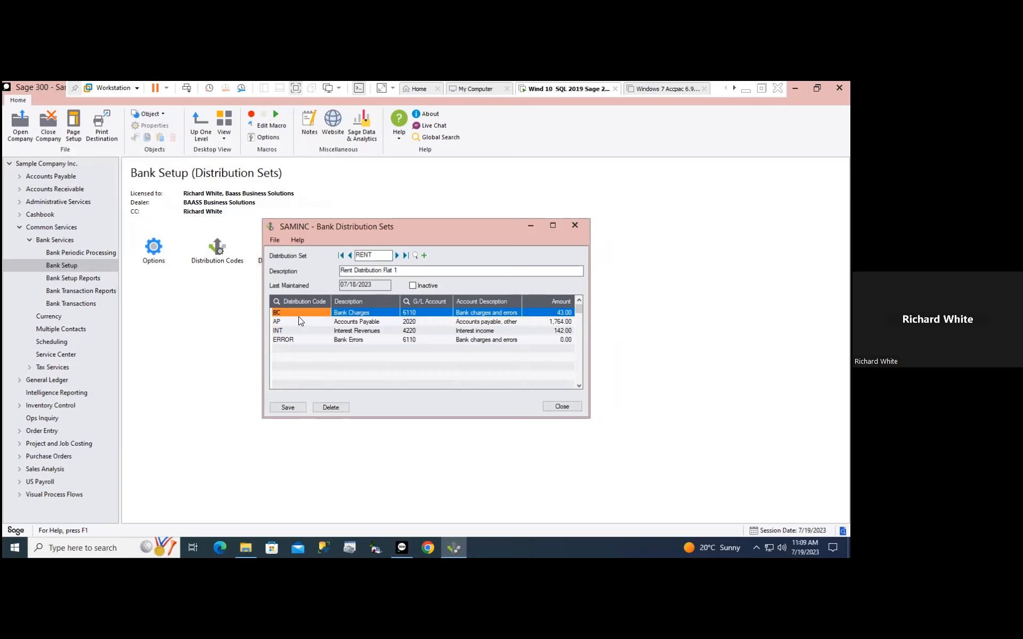
# Review the G/L account assigned to each distribution line of the RENT set and close Bank Distribution Sets
pyautogui.doubleClick(373, 254)
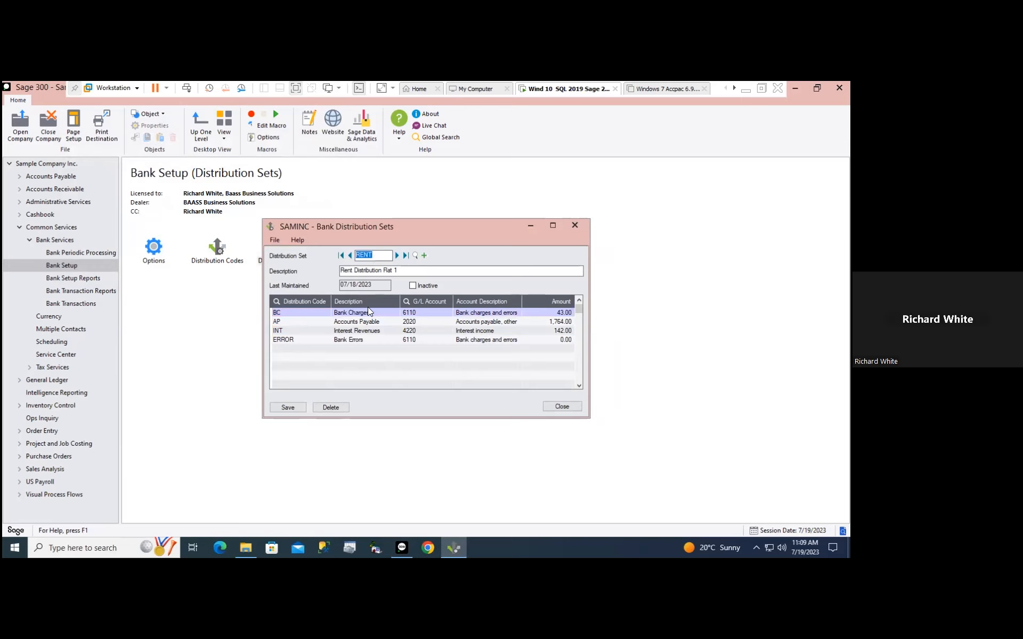
pyautogui.click(426, 314)
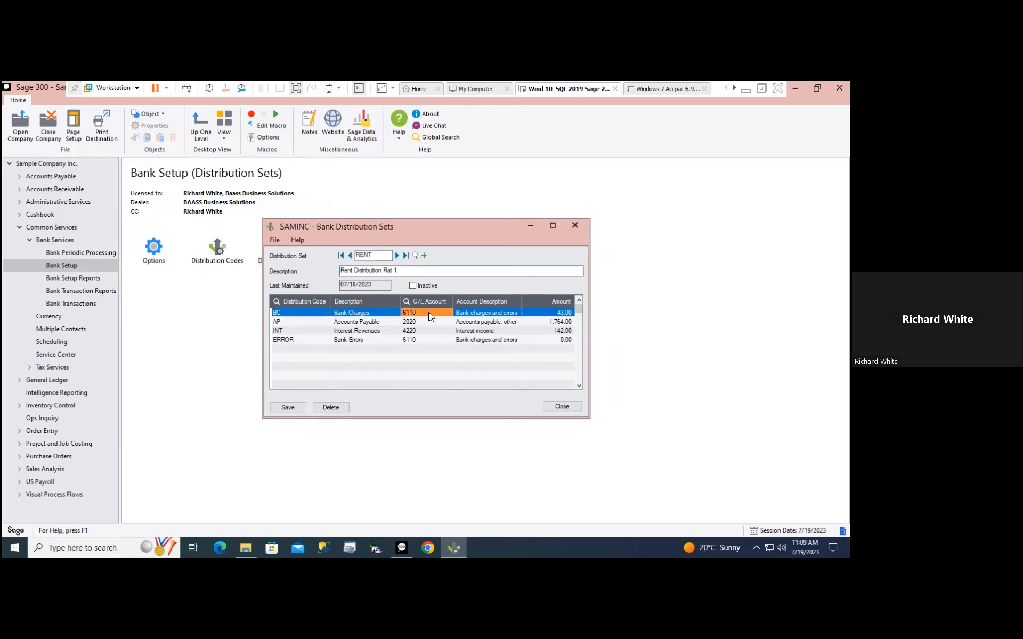
pyautogui.click(430, 322)
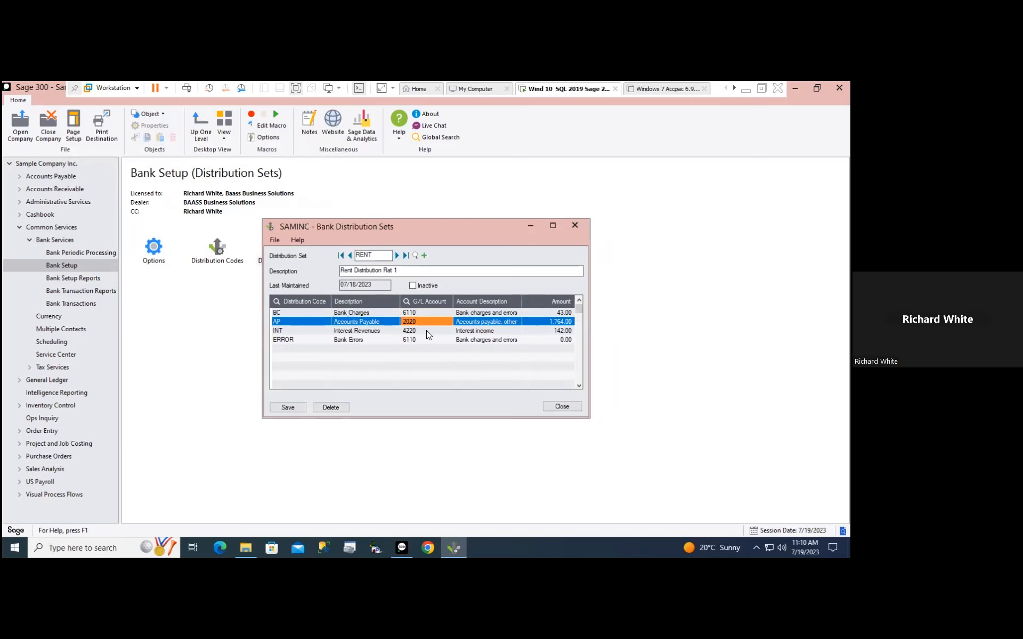
pyautogui.click(428, 331)
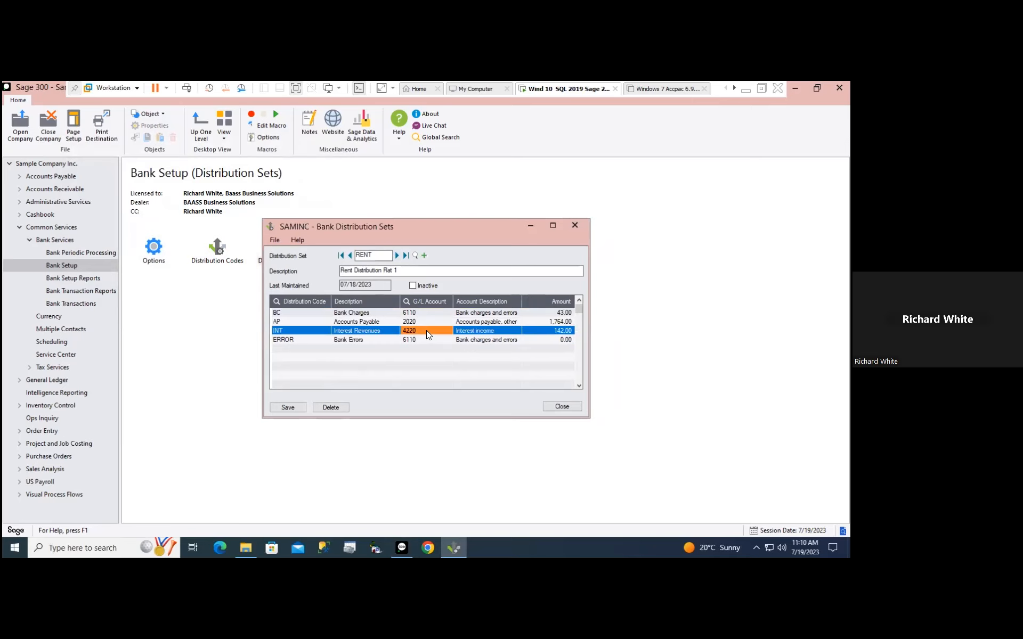
pyautogui.click(426, 340)
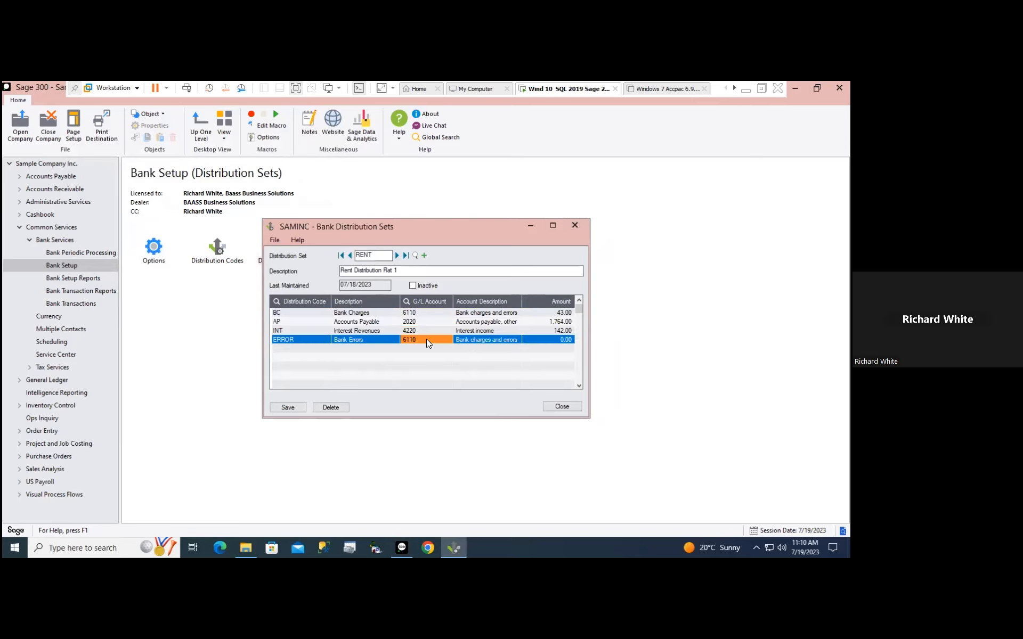
pyautogui.click(559, 407)
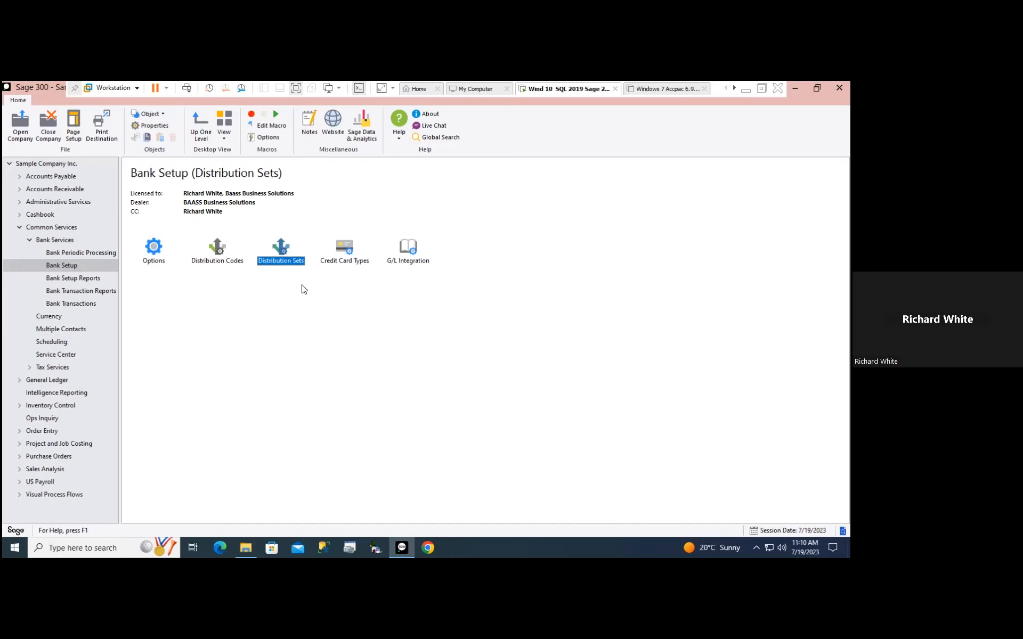
# Open the bank credit card types, load AMEX, browse DINERS, MASTER and VISA in the finder, and close without selecting another type
pyautogui.doubleClick(341, 249)
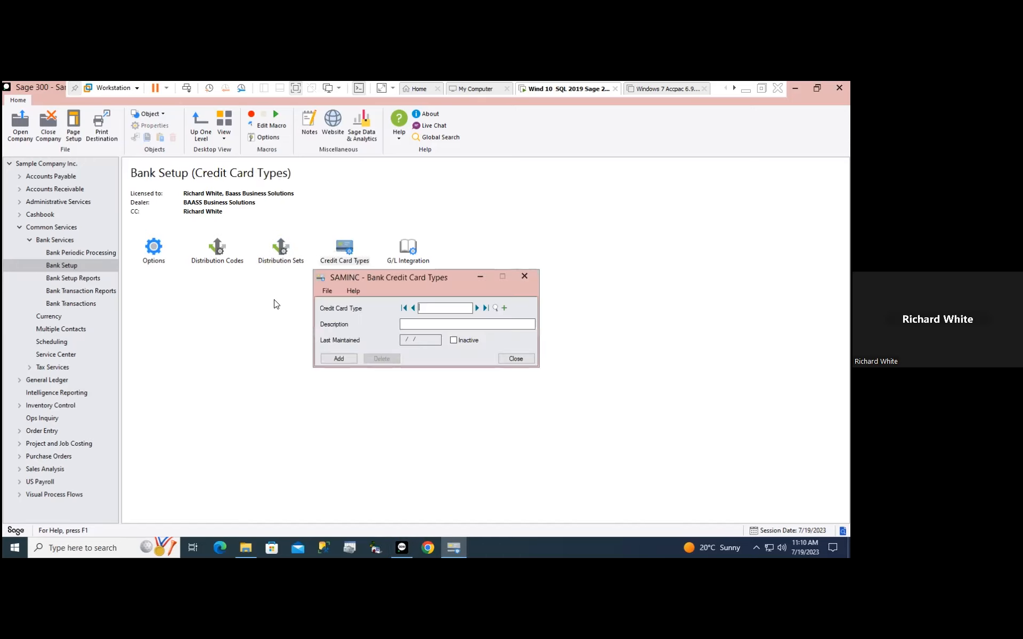
pyautogui.click(477, 308)
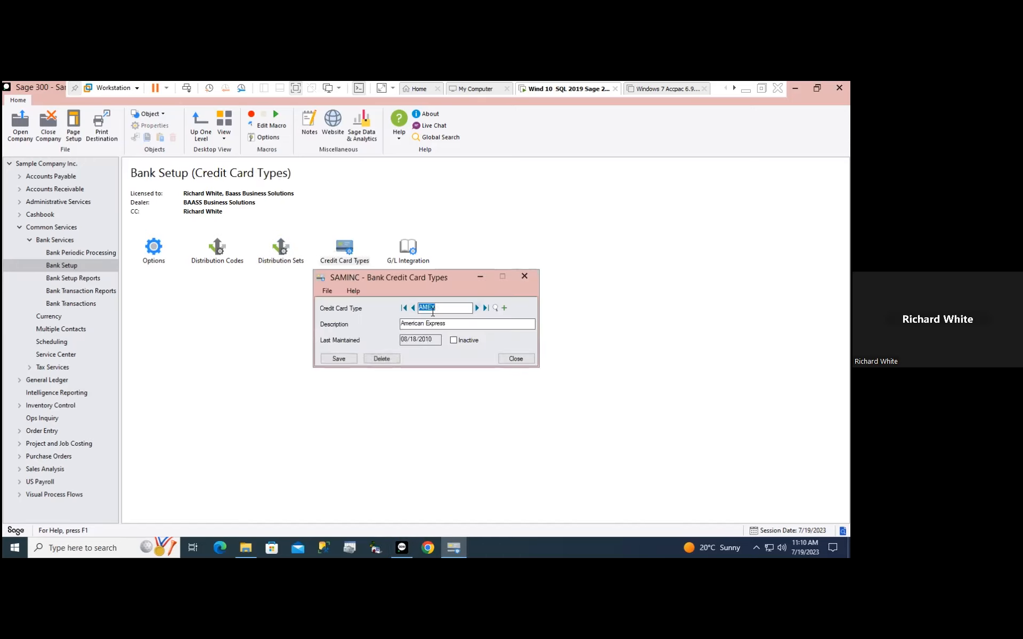
pyautogui.click(495, 308)
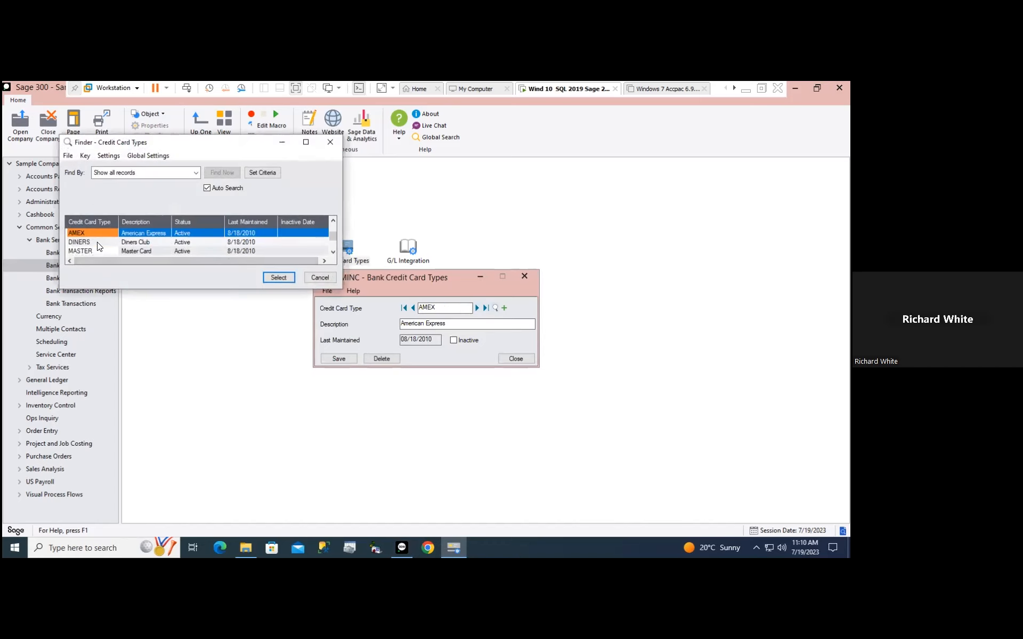
pyautogui.click(96, 243)
pyautogui.click(99, 250)
pyautogui.press('Down')
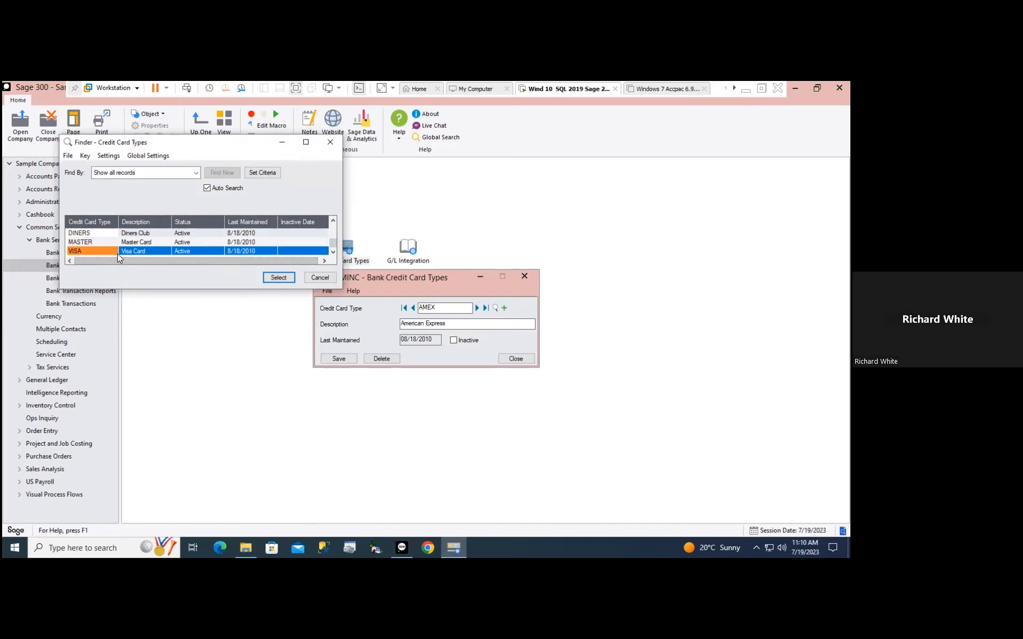
pyautogui.click(319, 278)
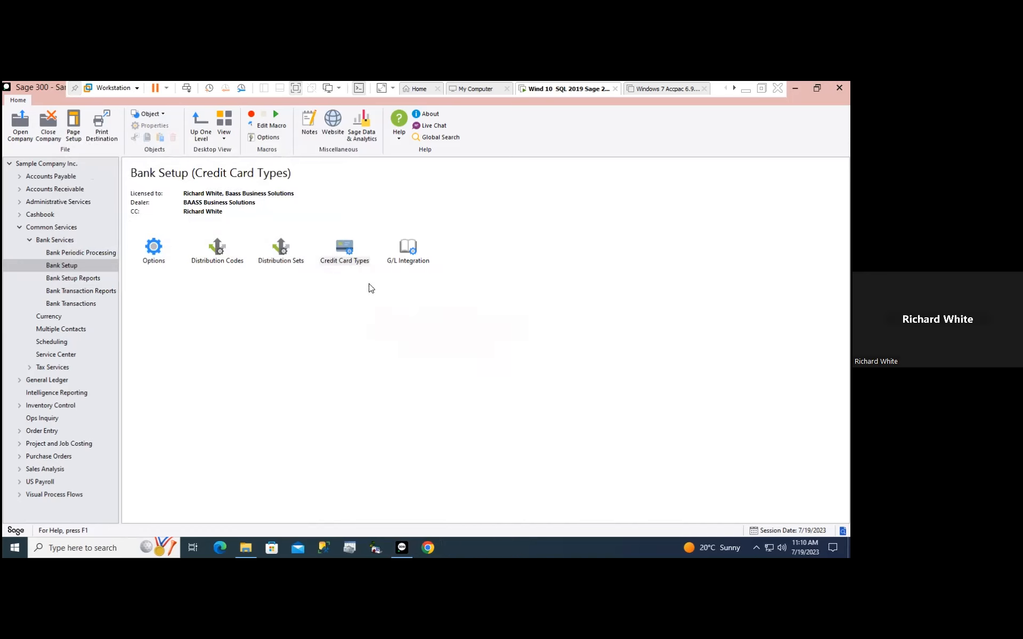
# Open Bank G/L Integration and review the Create G/L Batches choices, keeping During Posting selected
pyautogui.click(408, 247)
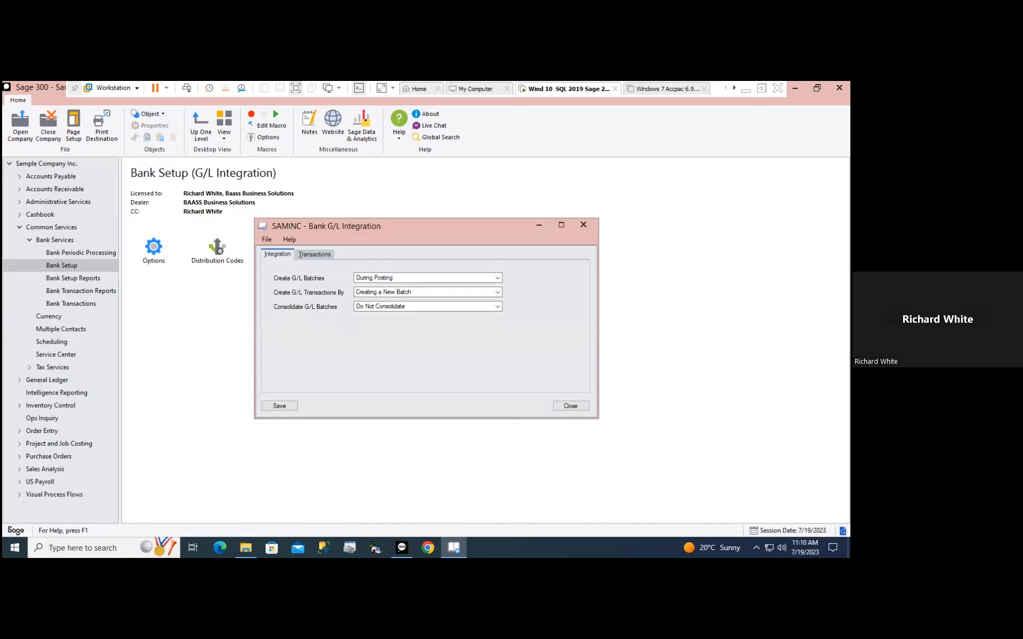
pyautogui.click(403, 278)
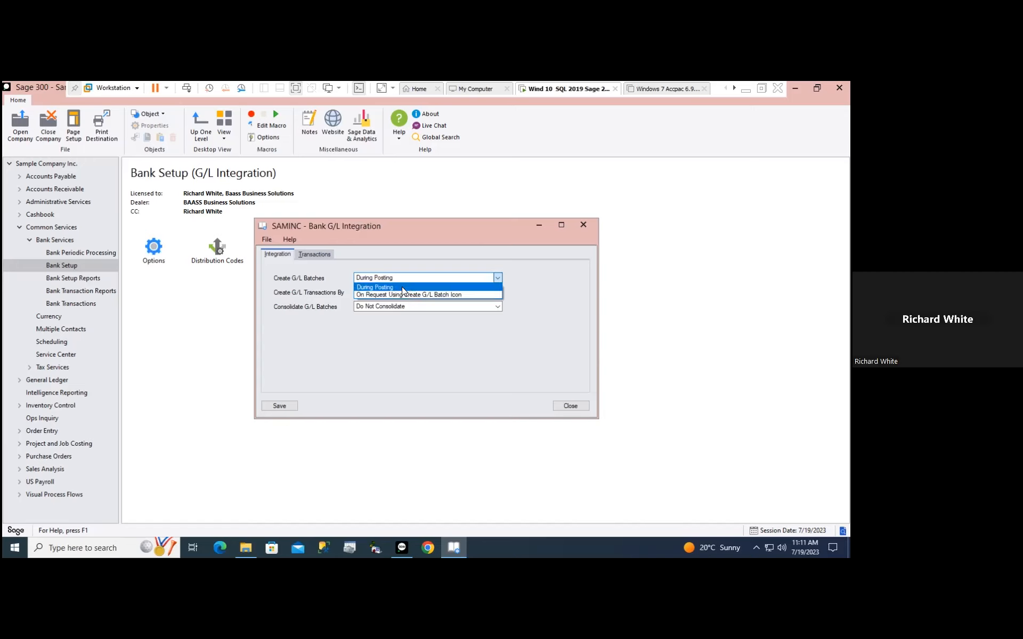
pyautogui.click(403, 288)
# Review the choices for creating G/L transactions and consolidating batches, keeping Creating a New Batch and Do Not Consolidate
pyautogui.click(417, 292)
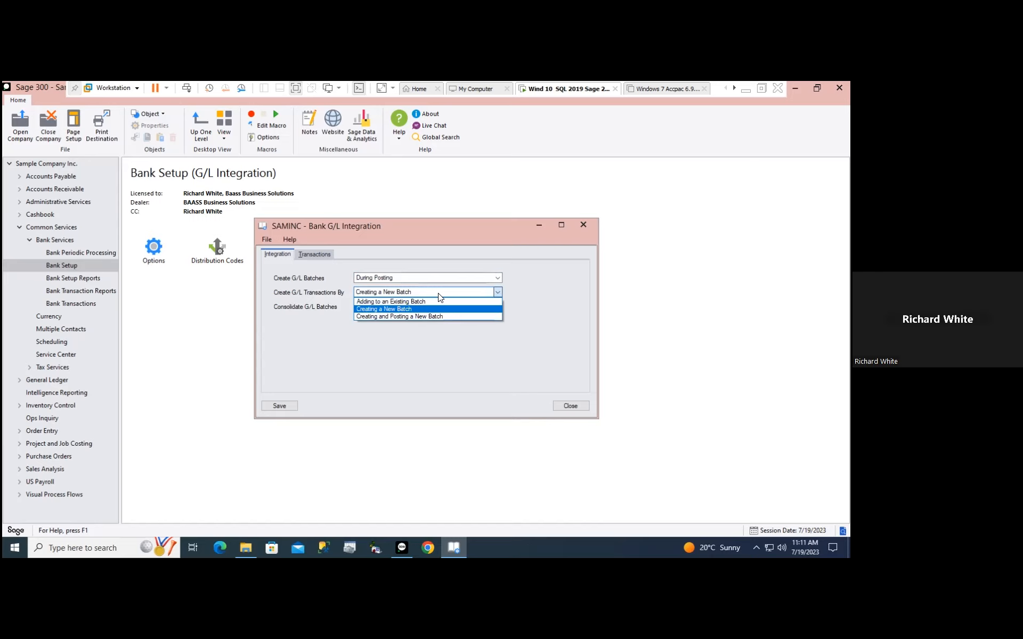
pyautogui.click(383, 308)
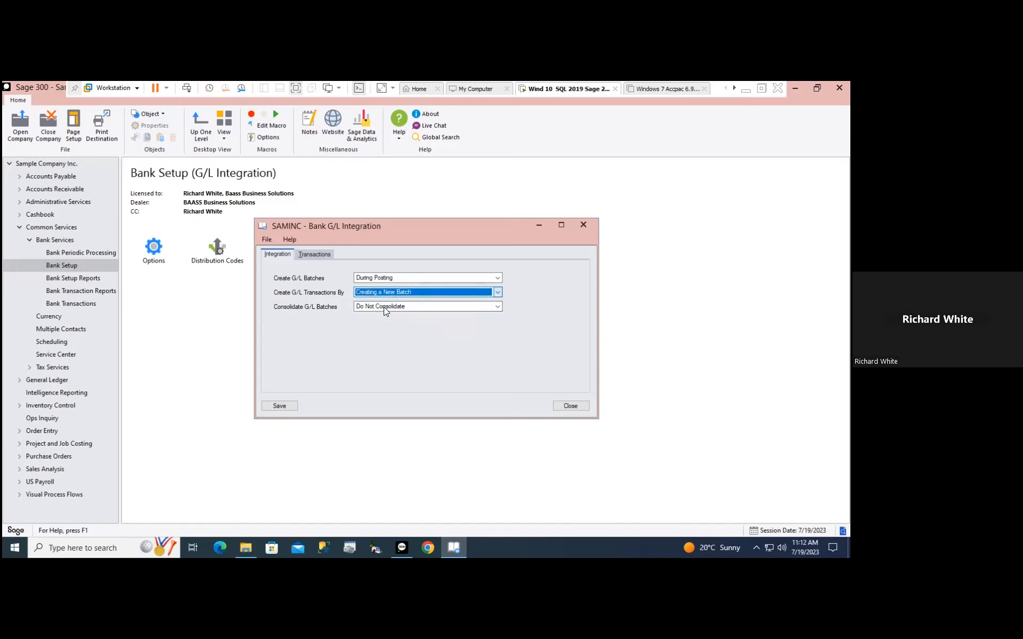
pyautogui.click(418, 292)
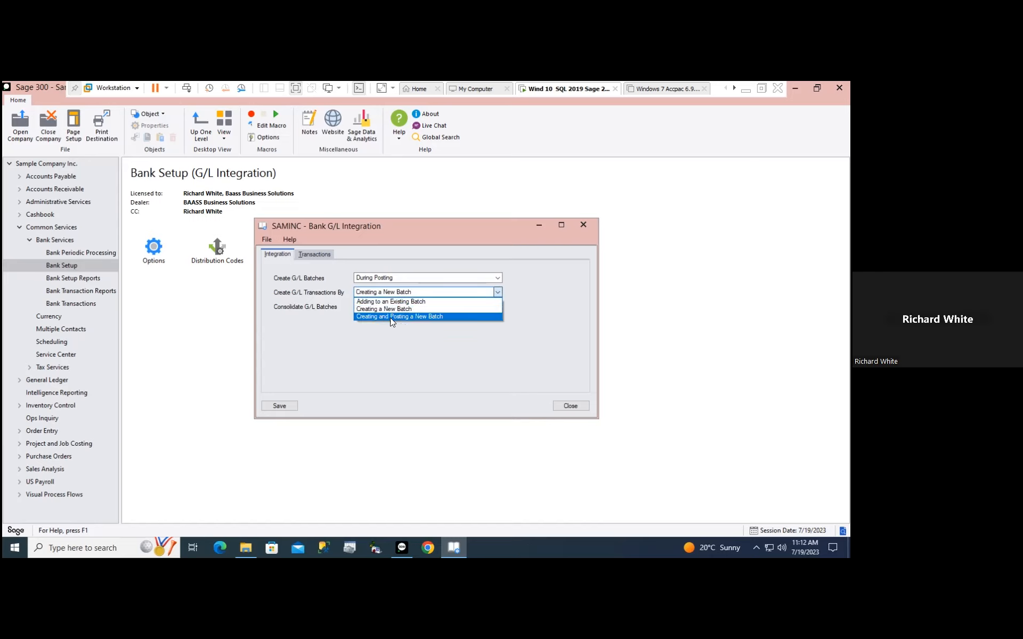
pyautogui.click(397, 309)
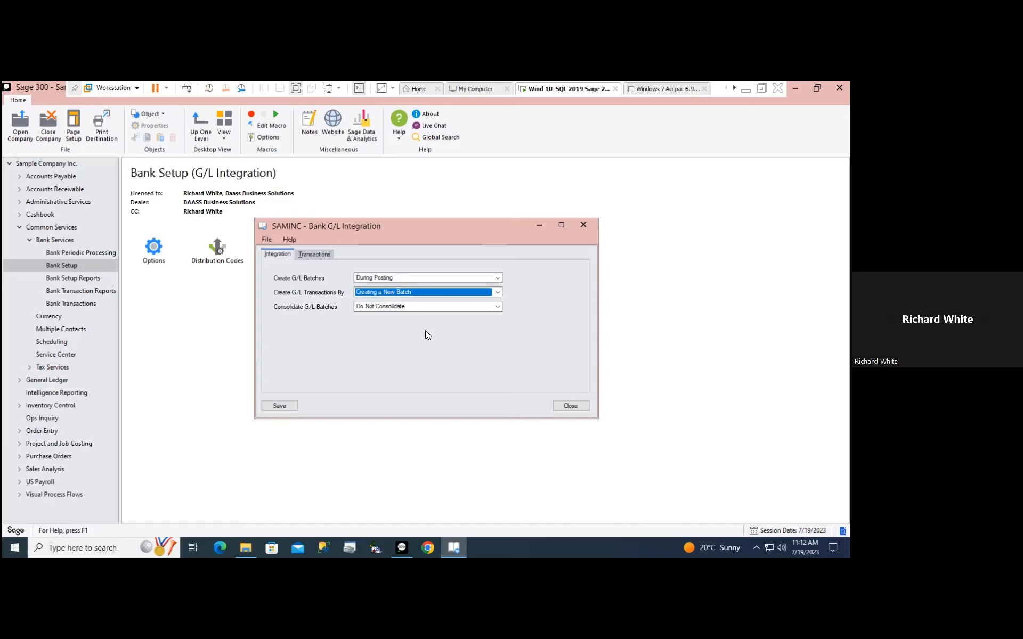
pyautogui.click(381, 307)
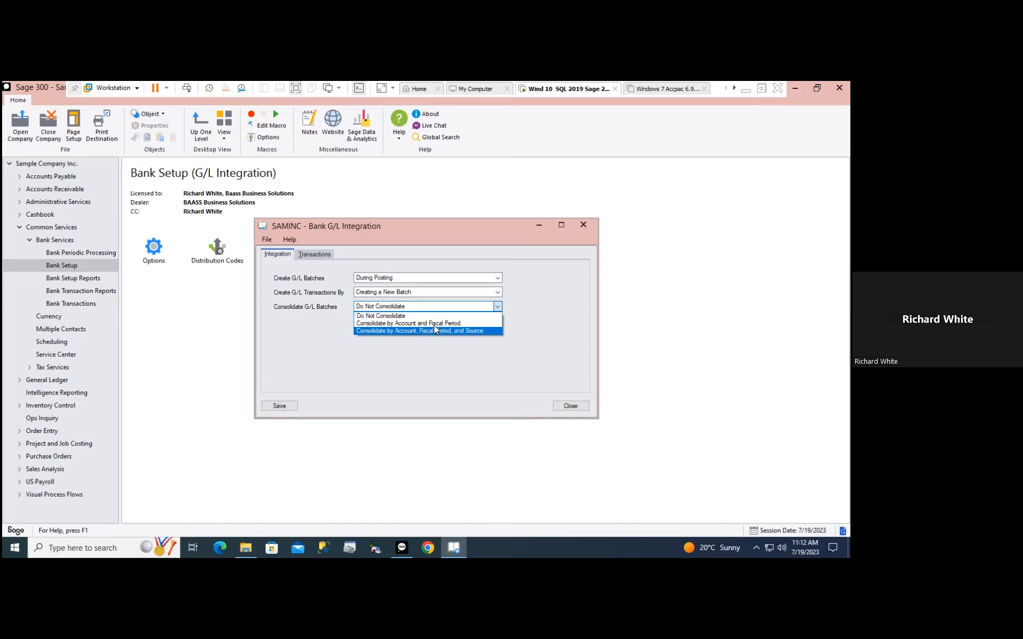
pyautogui.click(405, 316)
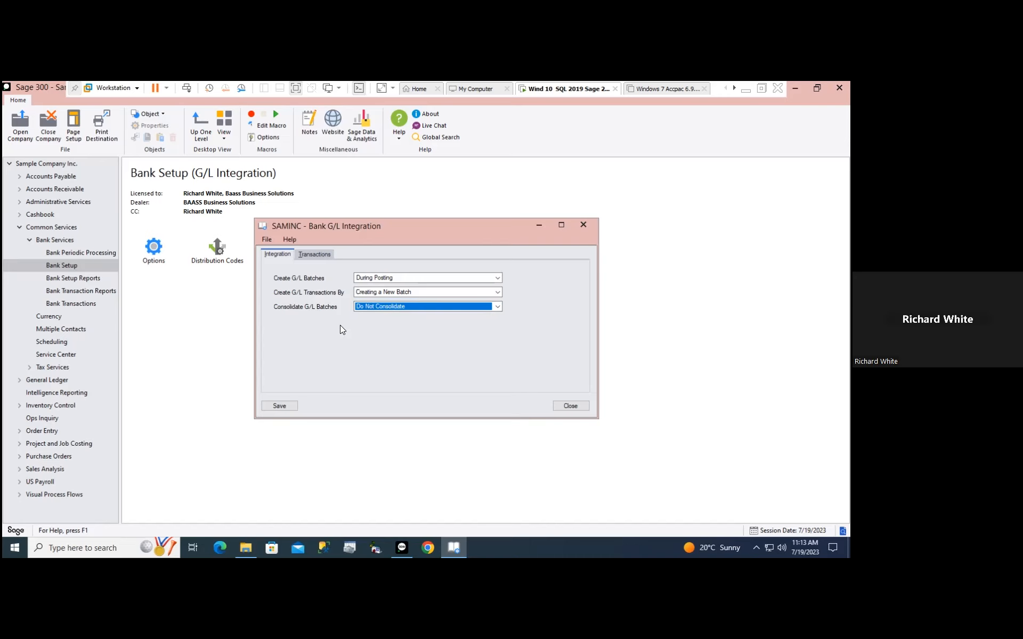
# Open the G/L integration detail for the Bank Entry transaction type and check the segments of its G/L Detail Reference field
pyautogui.click(312, 255)
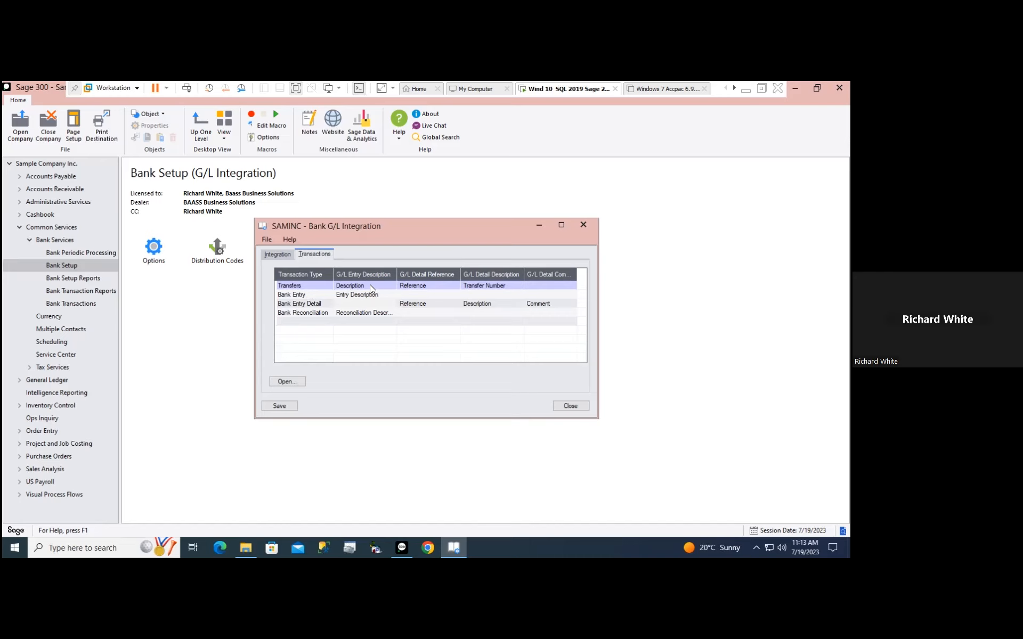
pyautogui.click(300, 296)
pyautogui.doubleClick(317, 294)
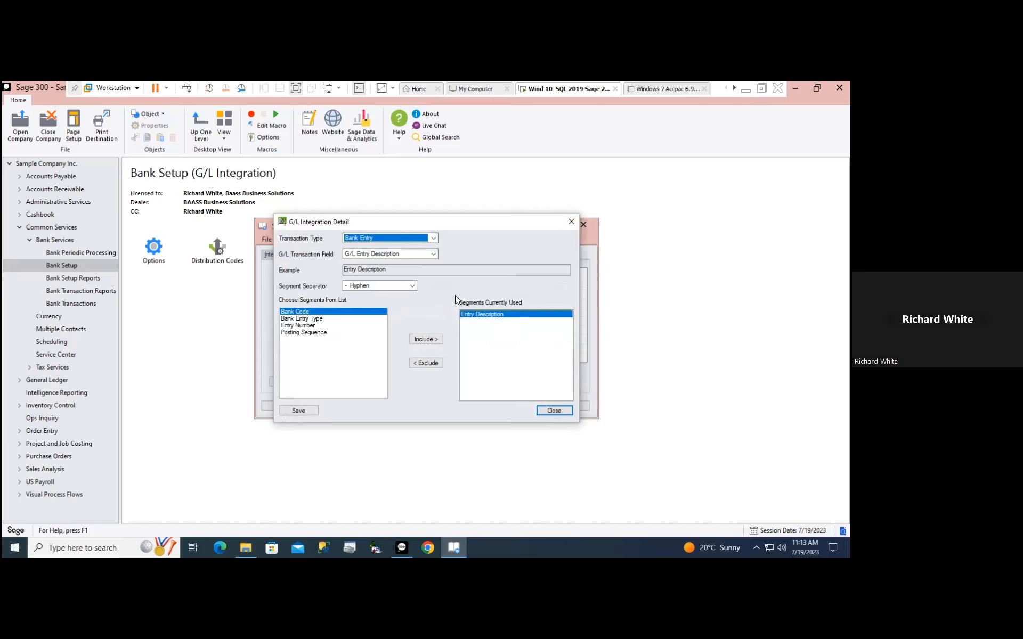
pyautogui.click(434, 253)
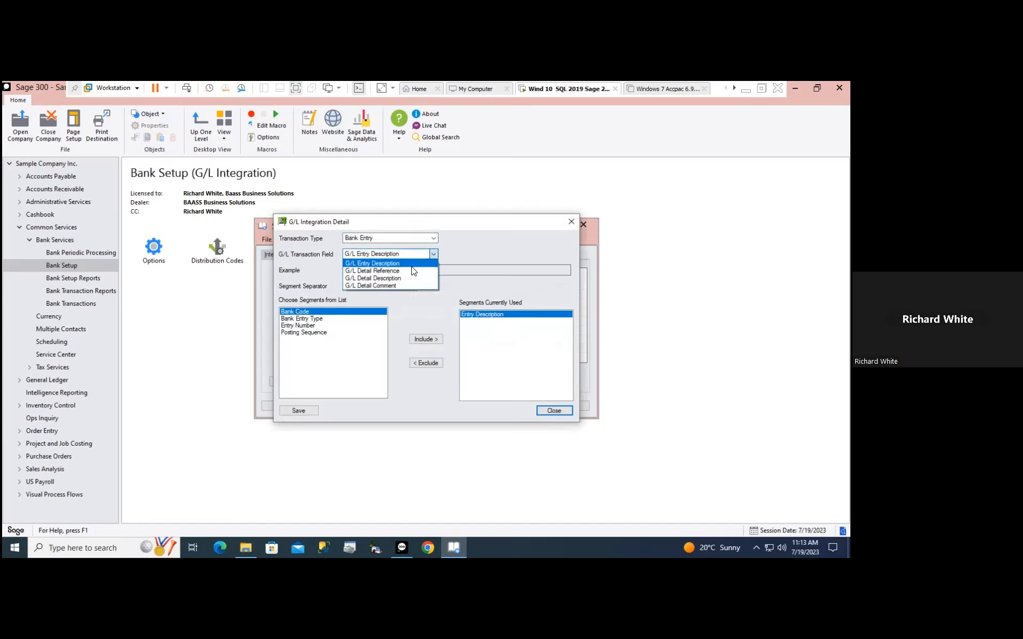
pyautogui.click(411, 272)
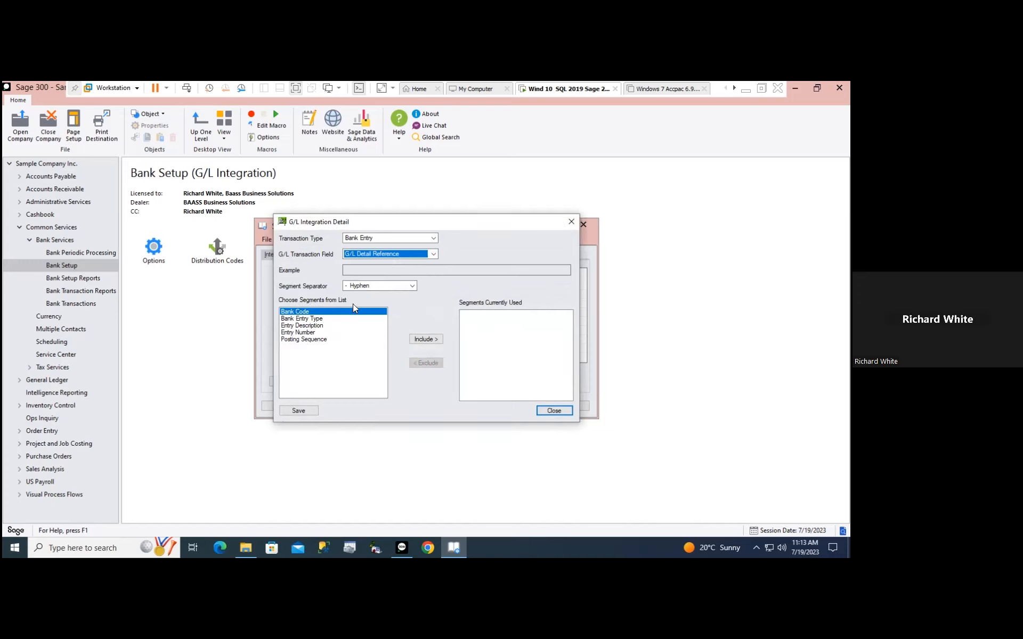
# Include the Entry Description segment in the G/L Detail Description field for Bank Entry transactions
pyautogui.click(434, 254)
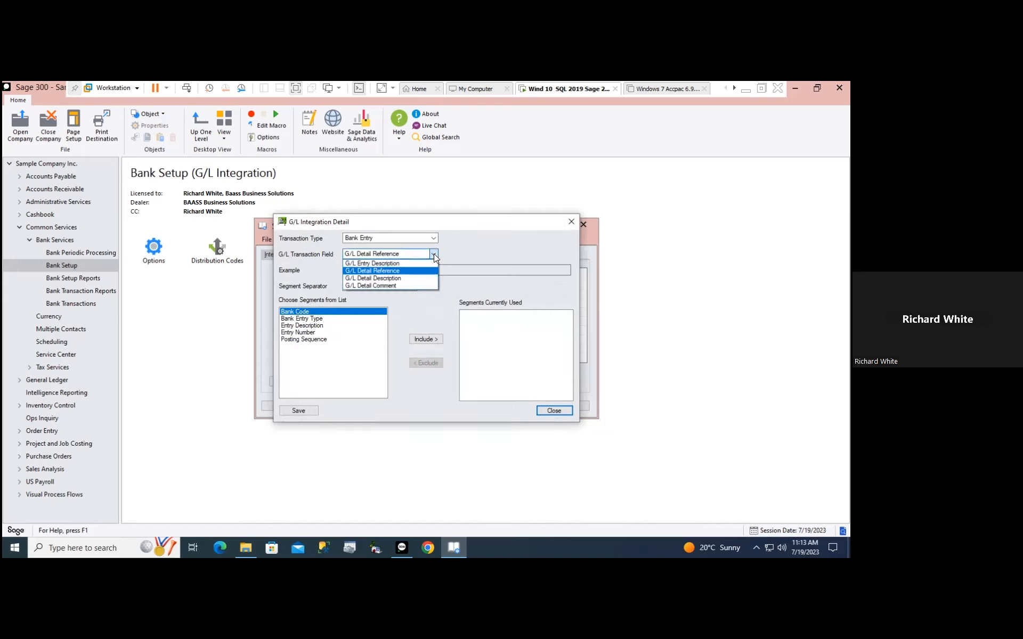
pyautogui.click(408, 279)
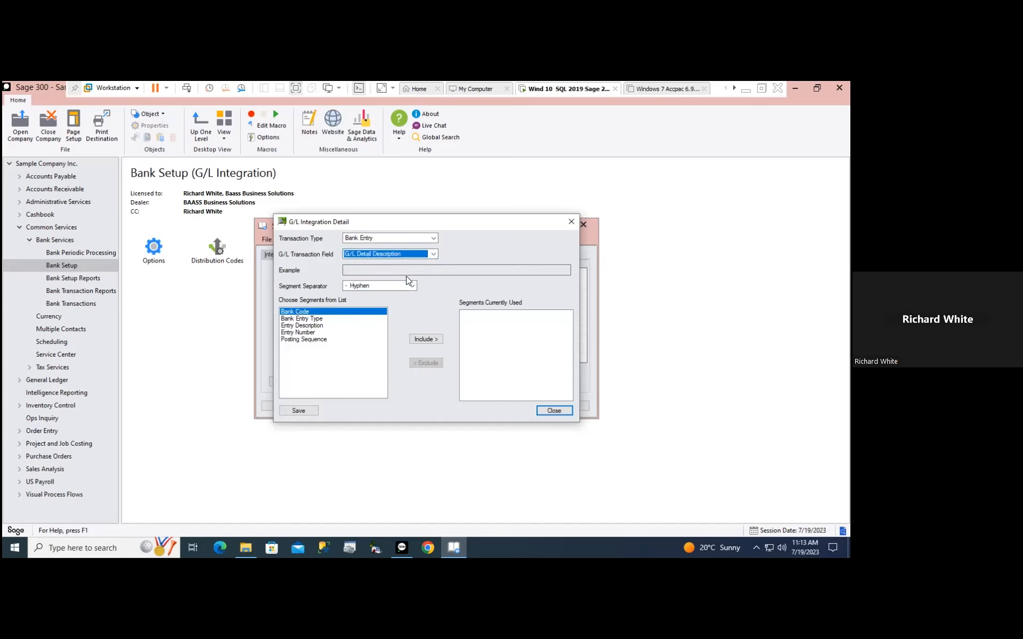
pyautogui.click(314, 326)
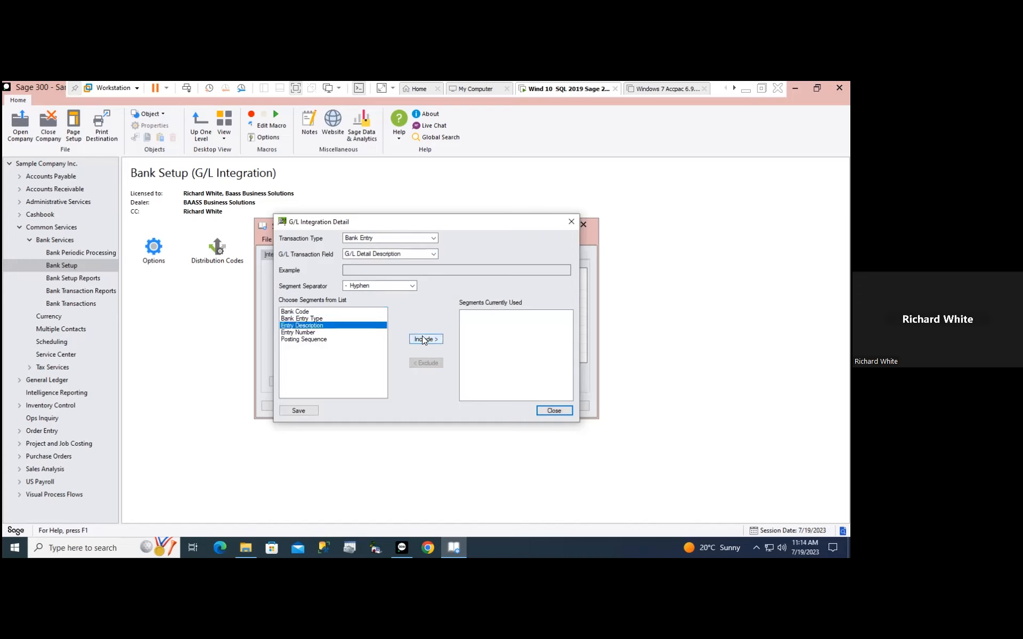
pyautogui.click(423, 339)
# Include Entry Description in the Bank Entry G/L Detail Comment field, save the detail changes and close the G/L integration windows
pyautogui.click(433, 255)
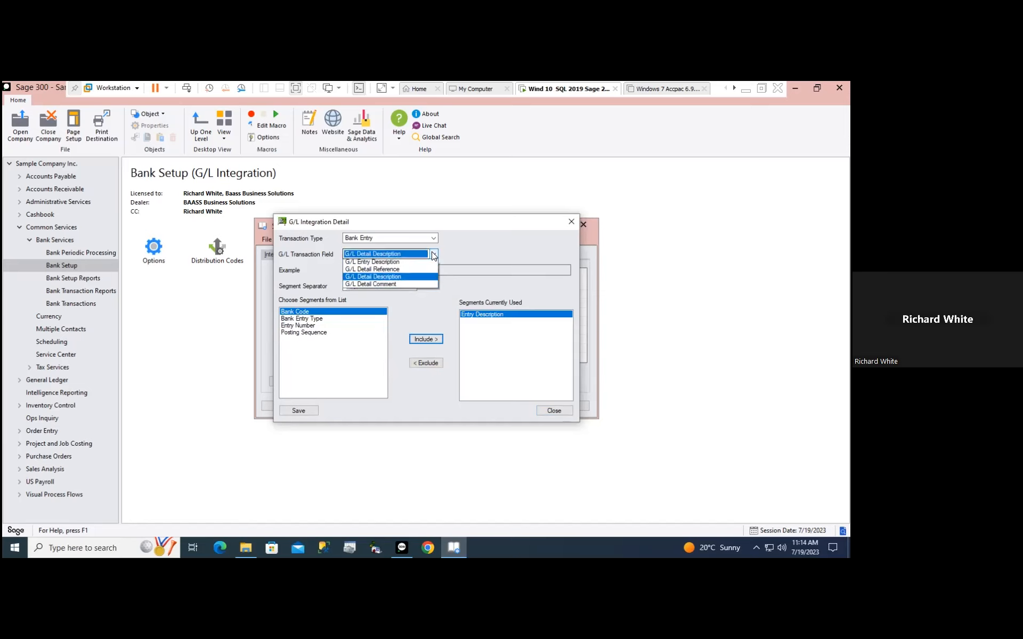
pyautogui.click(400, 285)
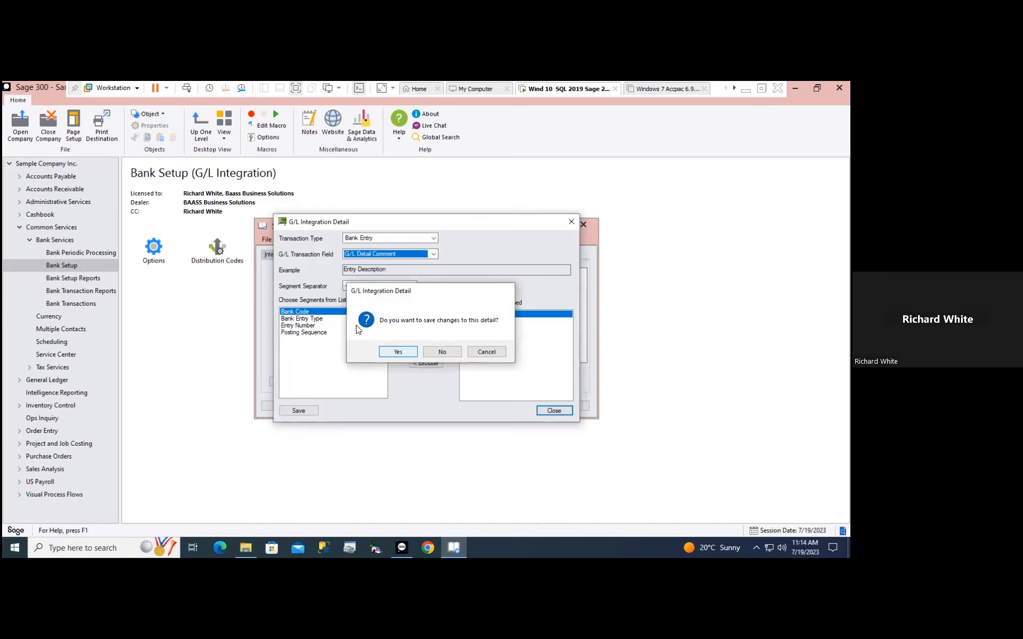
pyautogui.click(314, 326)
pyautogui.click(422, 341)
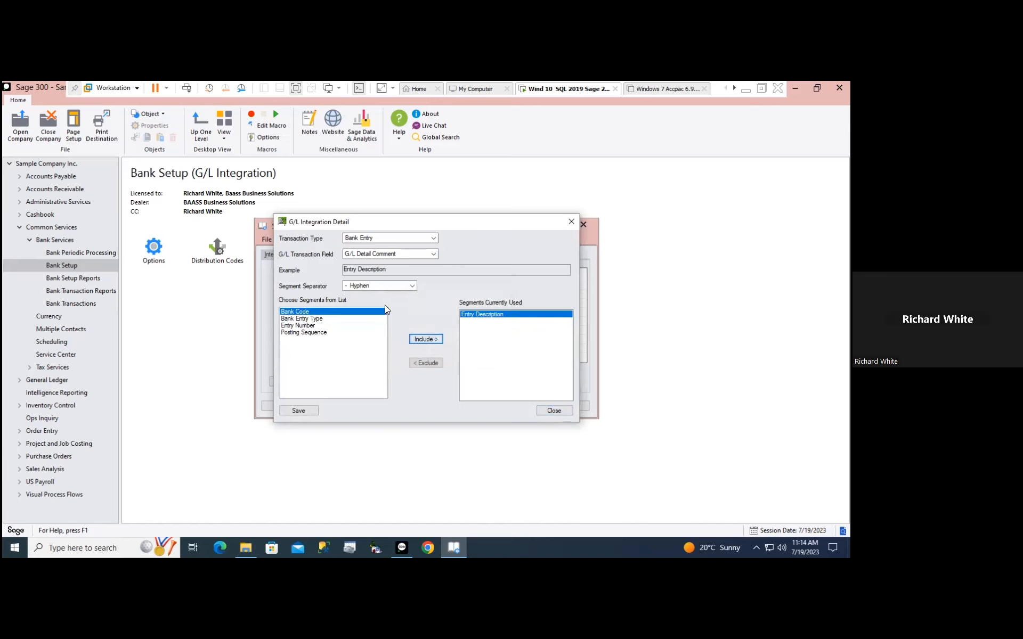
pyautogui.click(303, 410)
pyautogui.click(554, 411)
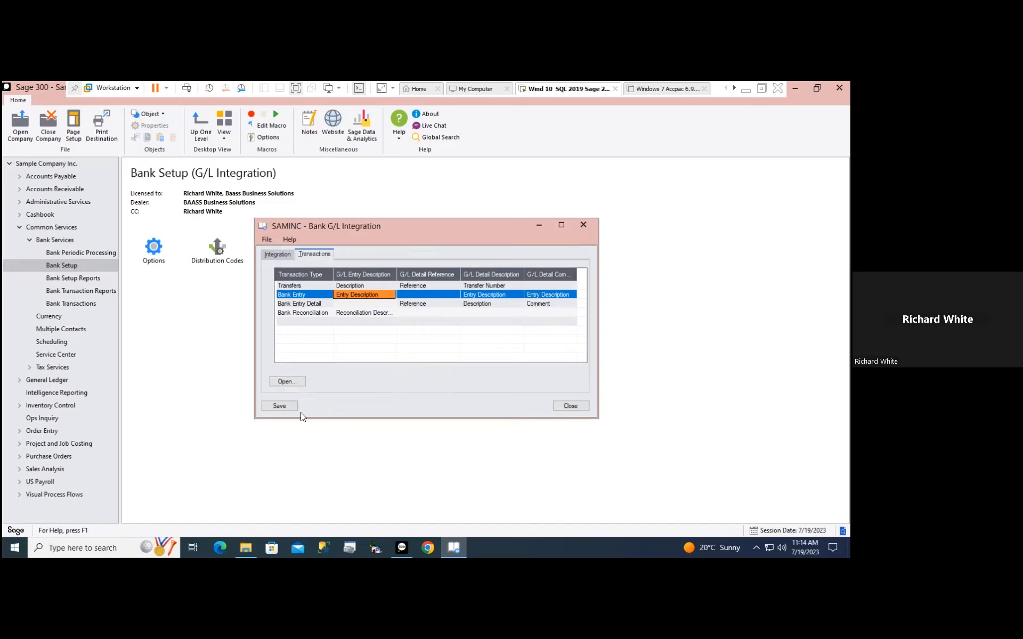
pyautogui.click(570, 406)
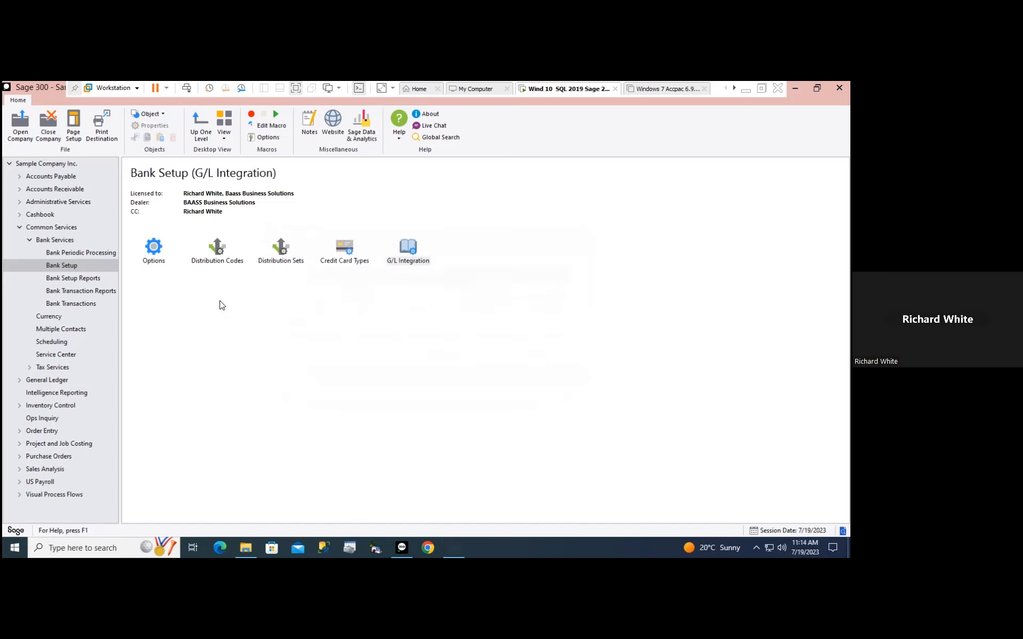
# Go to the Bank Transactions of Bank Services and open Bank Entry for a new entry
pyautogui.click(55, 240)
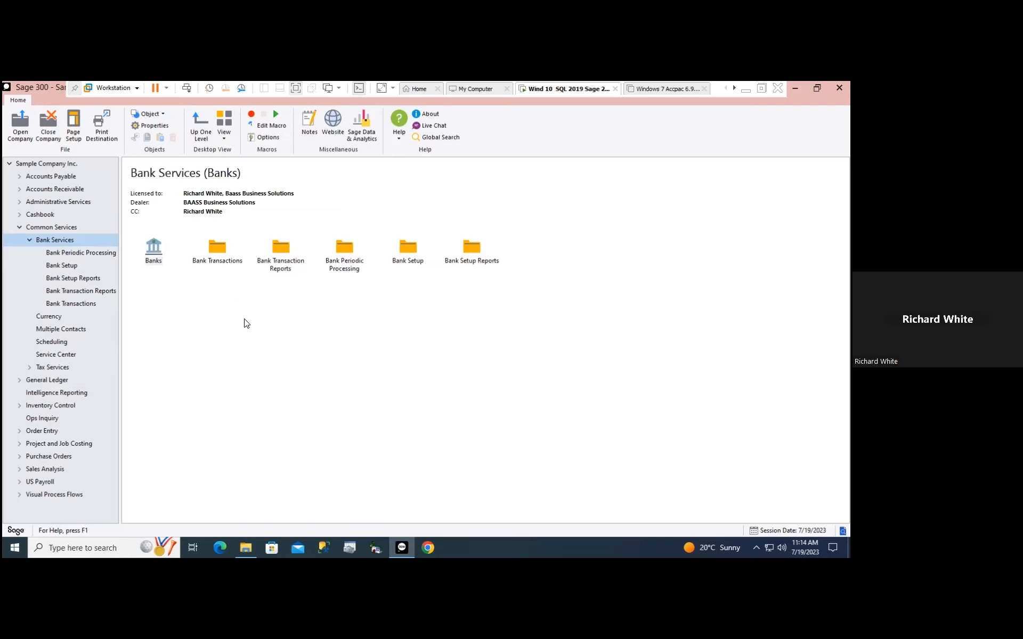
pyautogui.doubleClick(216, 245)
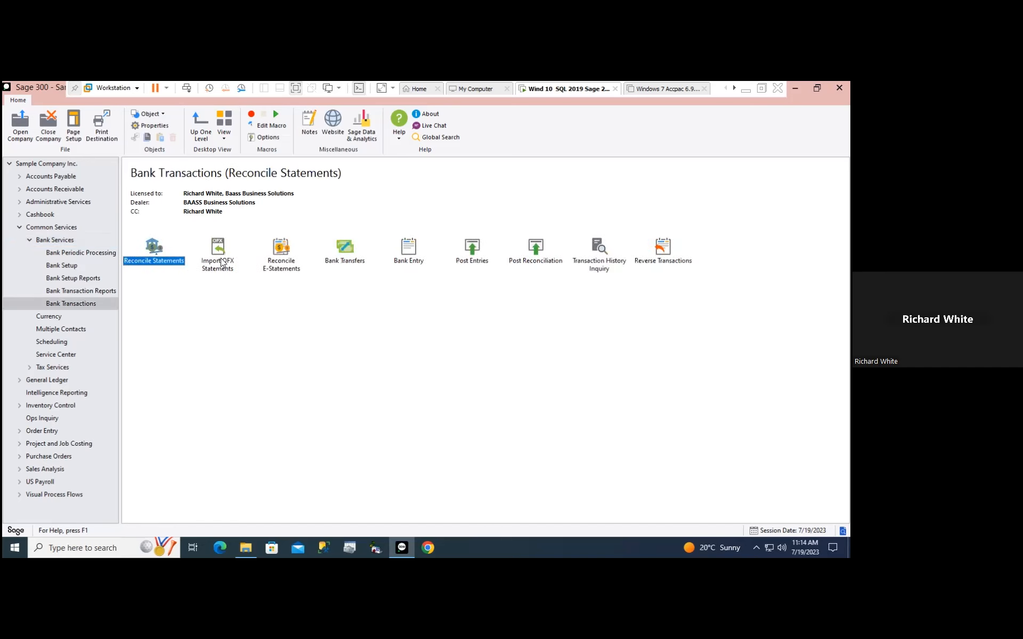
pyautogui.click(409, 250)
pyautogui.doubleClick(409, 250)
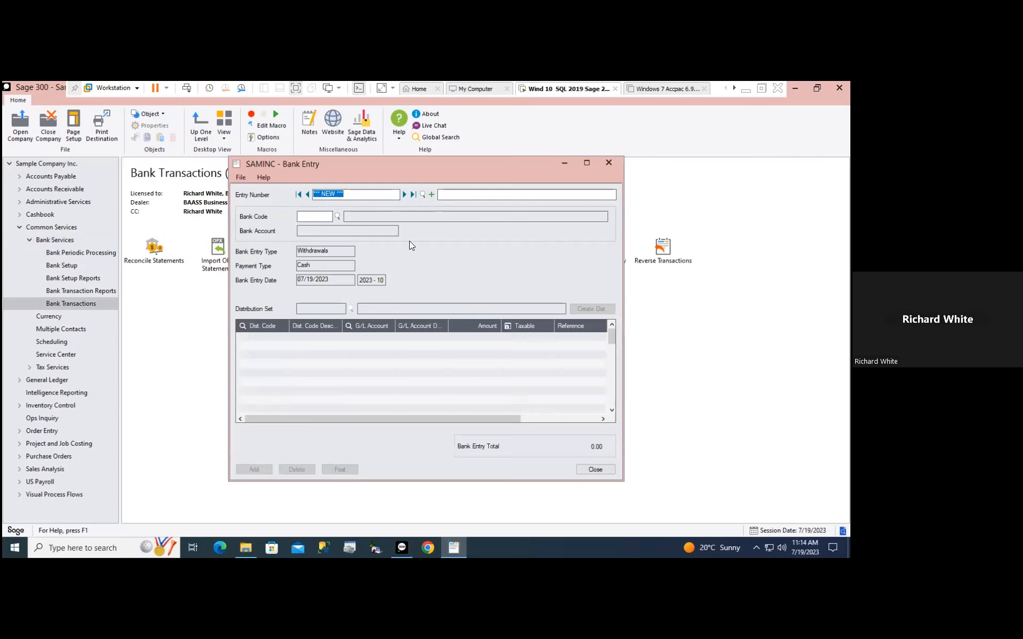
# Fill in a new bank entry for bank CCB described as "test entry", with entry type Withdrawals and payment type Cash
pyautogui.click(337, 215)
pyautogui.doubleClick(87, 232)
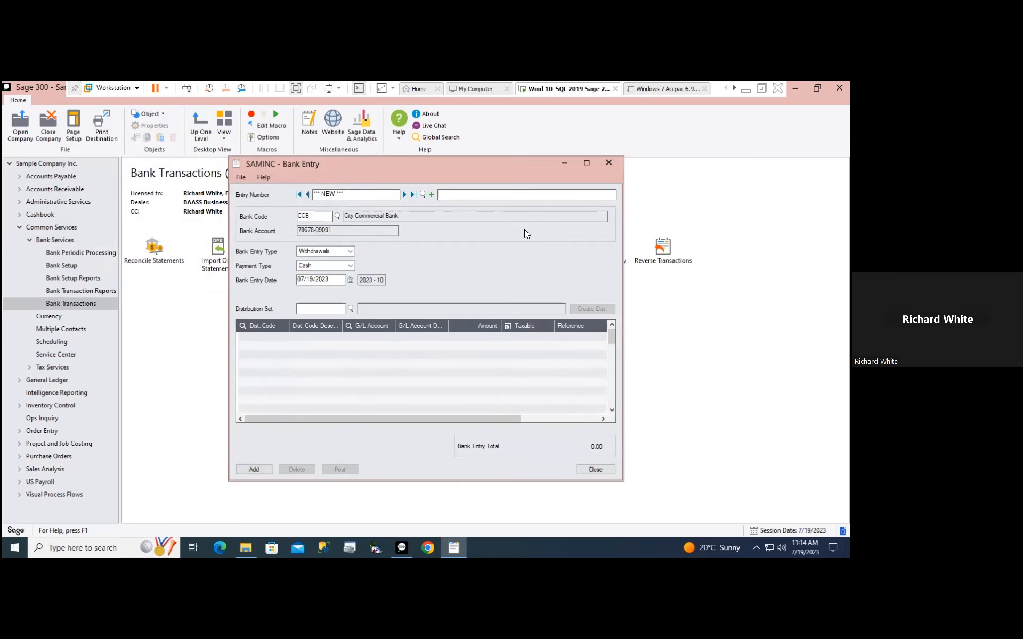
pyautogui.write('test entry')
pyautogui.click(350, 251)
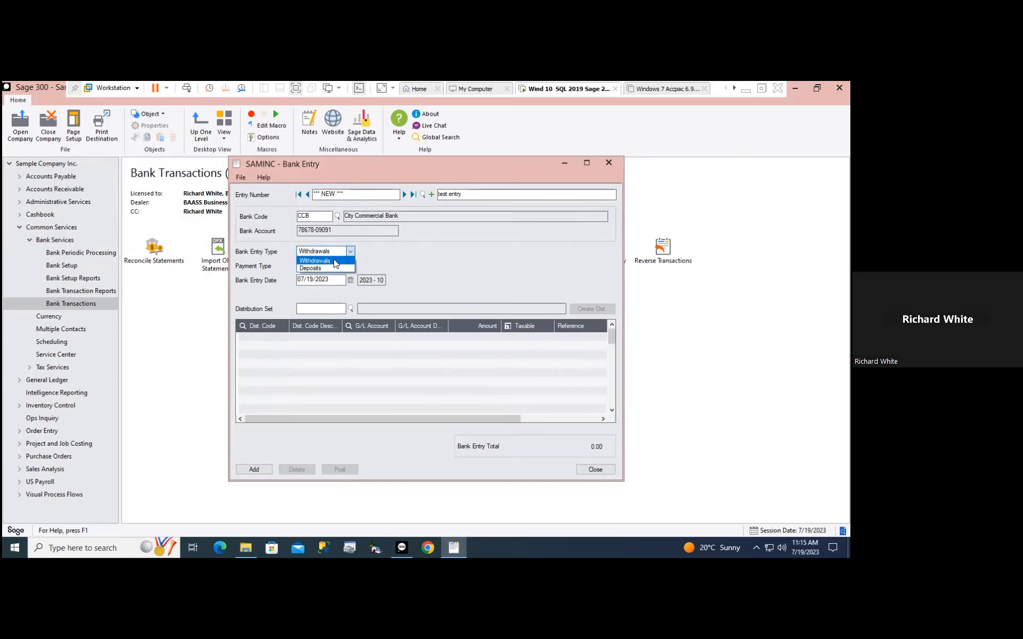
pyautogui.click(336, 261)
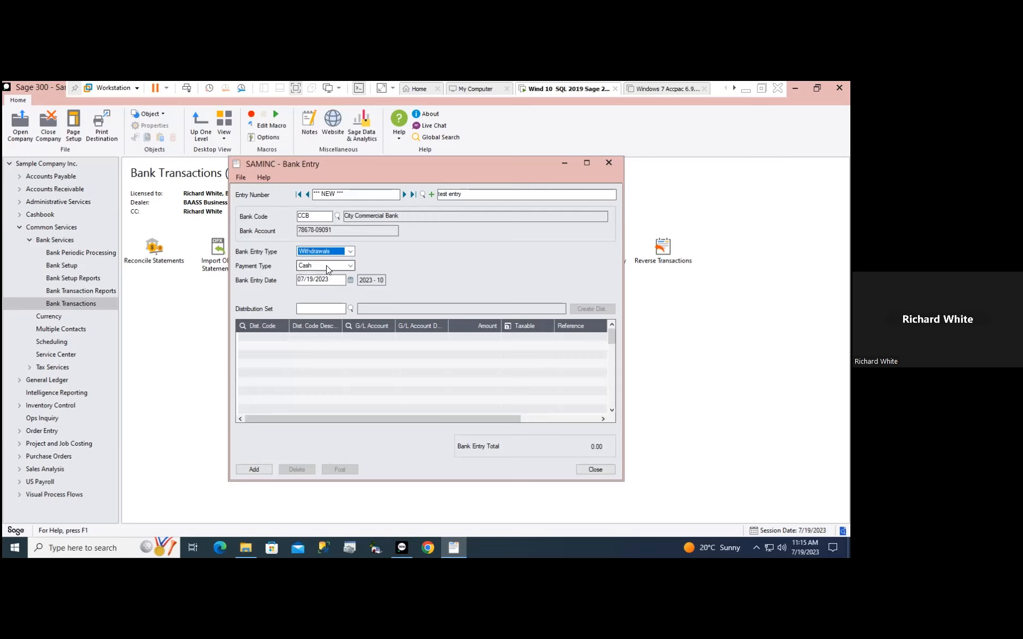
pyautogui.click(327, 267)
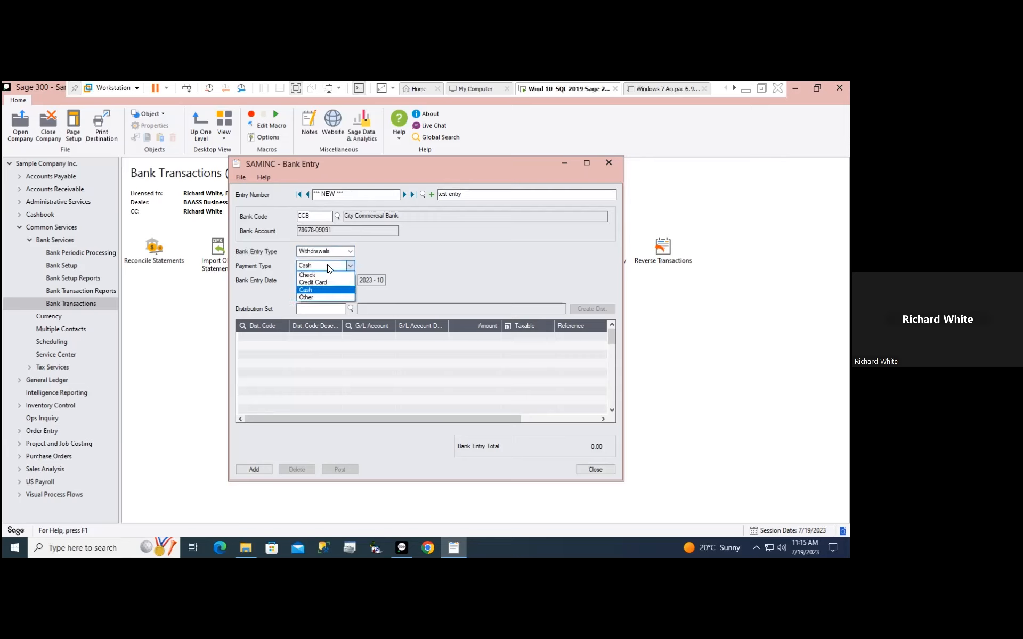
pyautogui.click(314, 289)
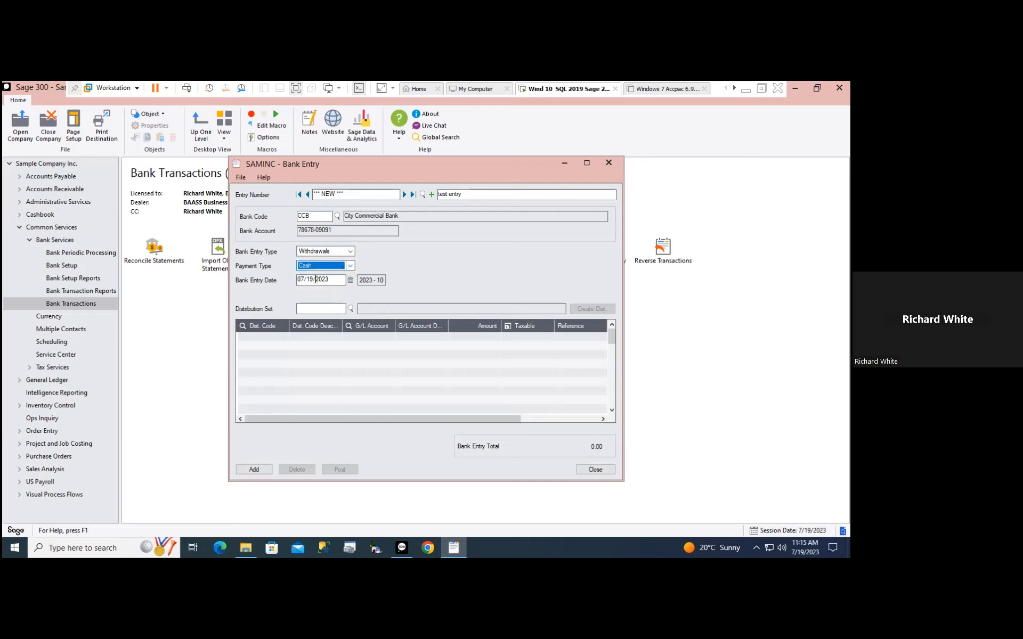
pyautogui.moveTo(342, 280); pyautogui.dragTo(291, 281)
# Create the entry's distribution lines from the RENT distribution set and close Bank Entry without adding the entry
pyautogui.click(350, 309)
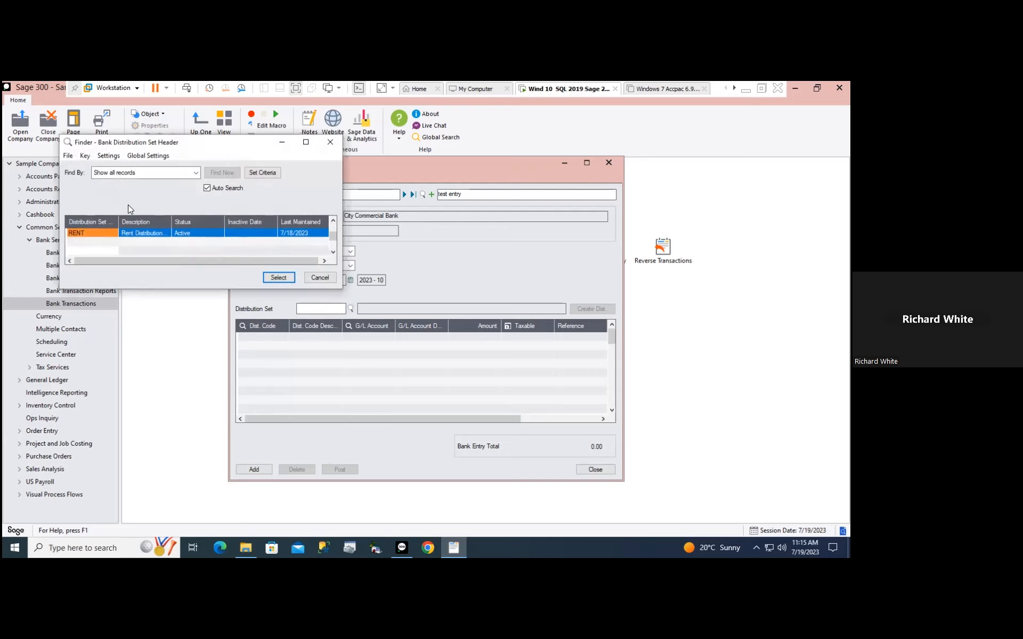
pyautogui.doubleClick(89, 233)
pyautogui.click(589, 308)
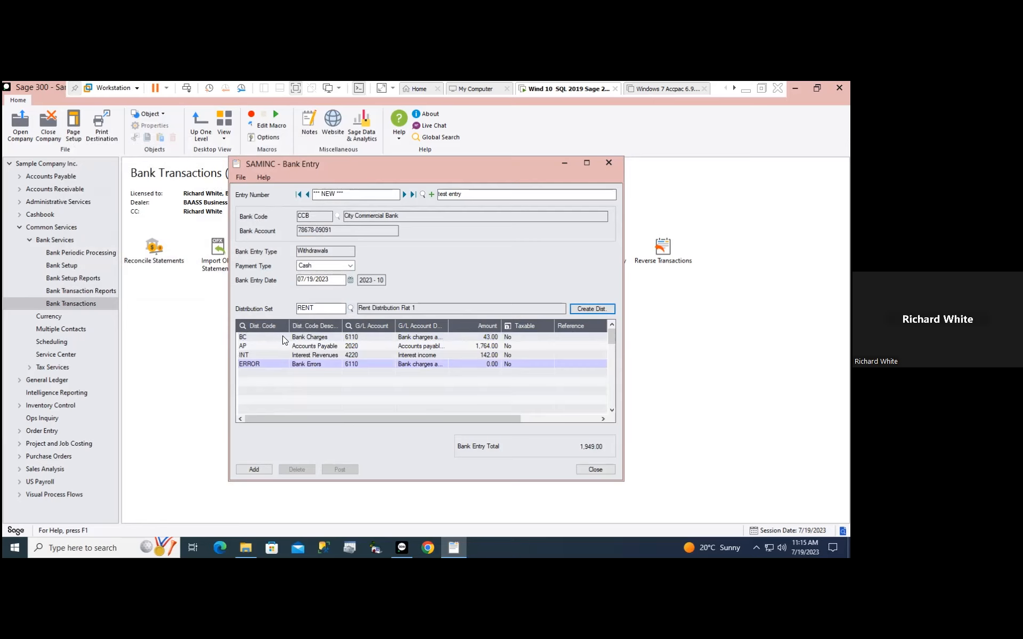
pyautogui.click(608, 163)
# Reopen Bank Entry and start a new entry described as "test entry" for bank CCB
pyautogui.doubleClick(409, 247)
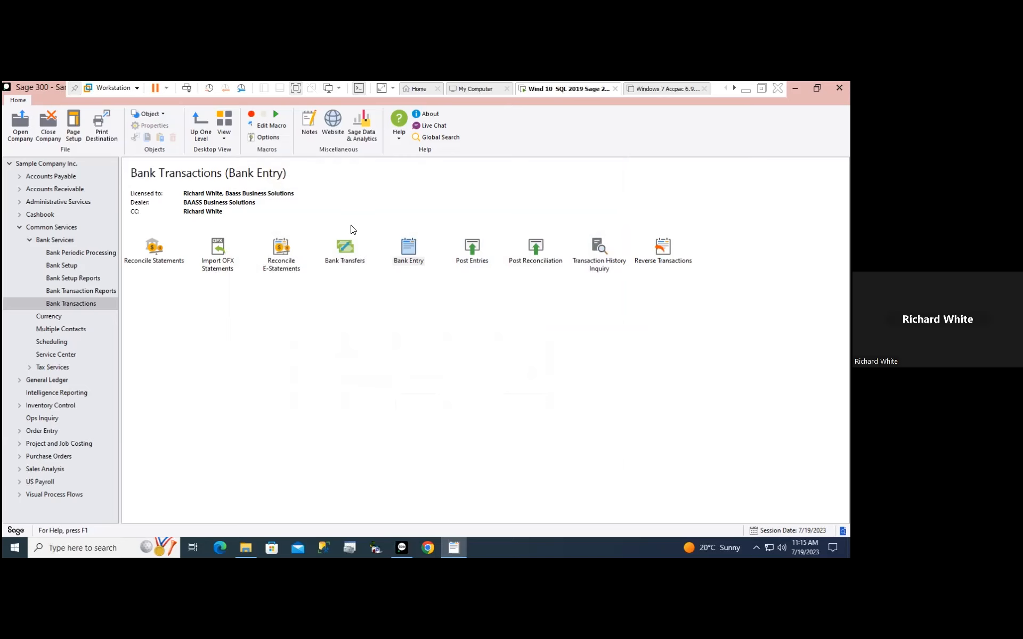
pyautogui.click(445, 195)
pyautogui.write('test')
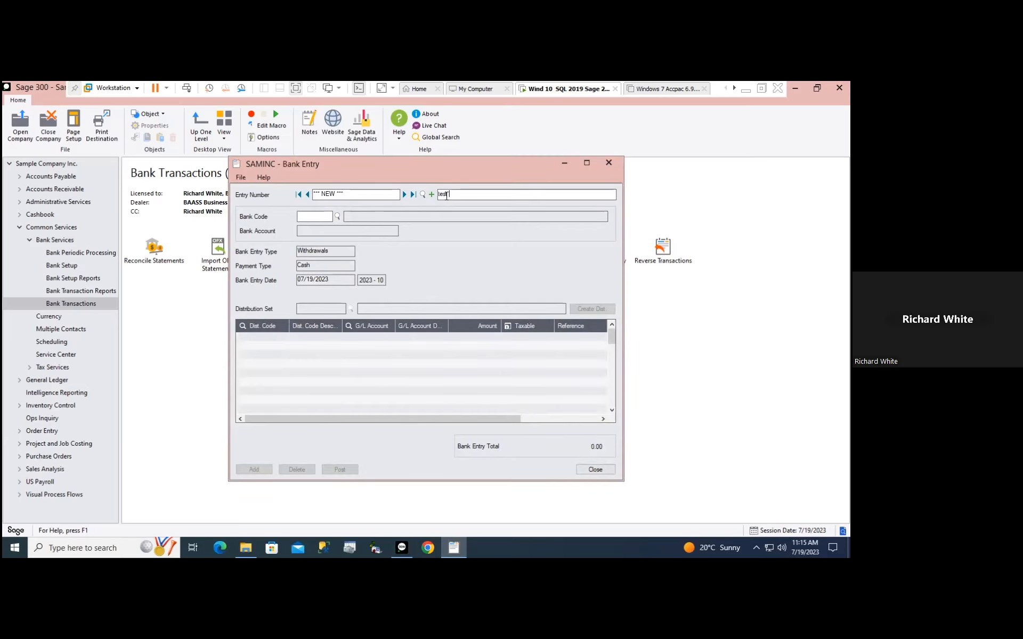
pyautogui.write(' entry')
pyautogui.click(339, 215)
pyautogui.doubleClick(89, 232)
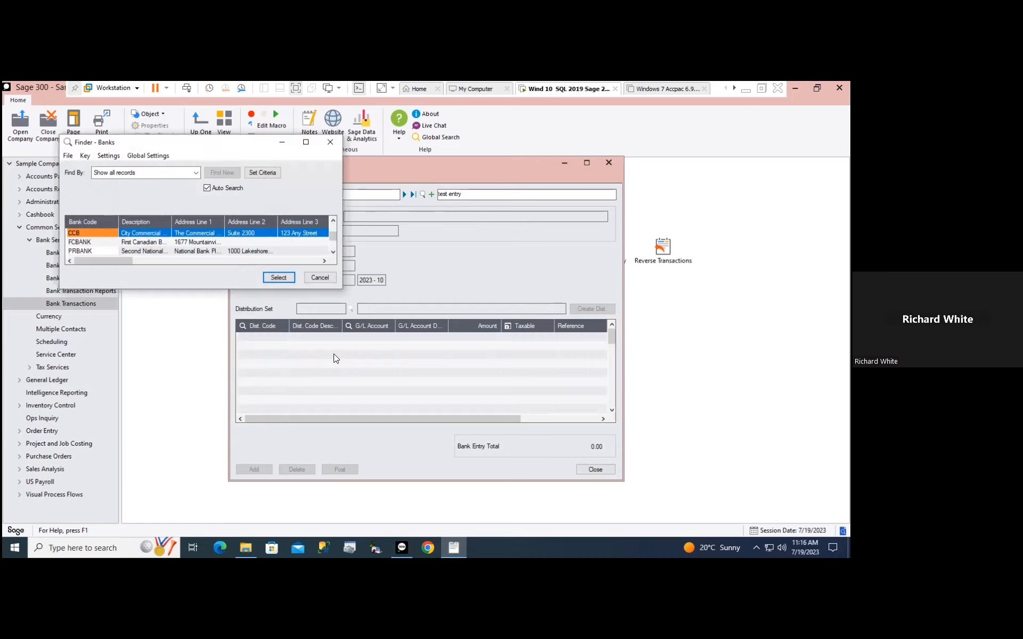
# Add a distribution line with the BC (Bank Charges) code and an amount of 125.00 to the bank entry
pyautogui.click(248, 328)
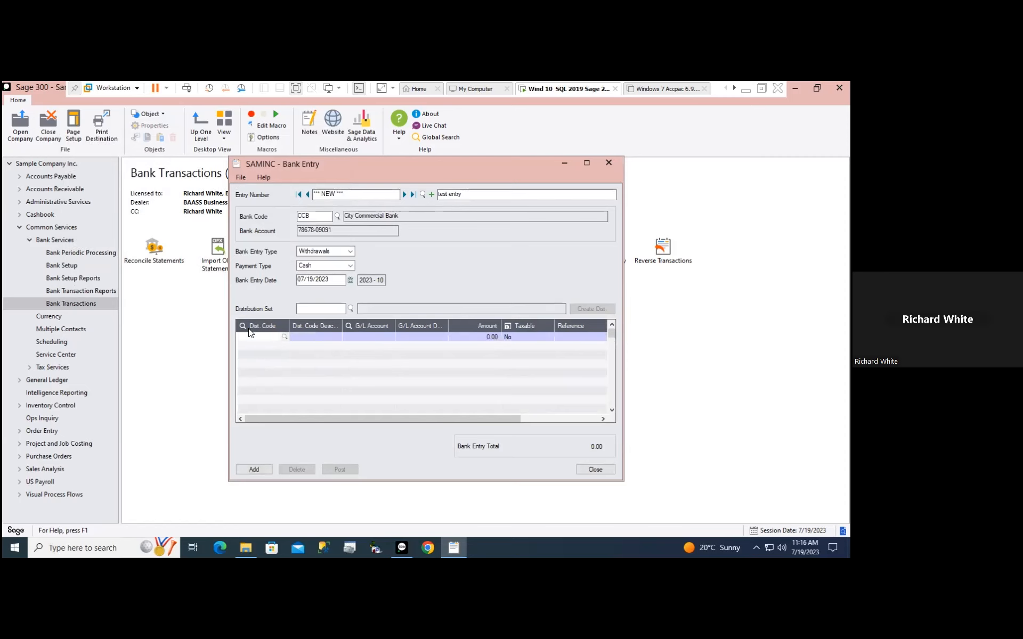
pyautogui.doubleClick(131, 251)
pyautogui.click(427, 336)
pyautogui.click(362, 336)
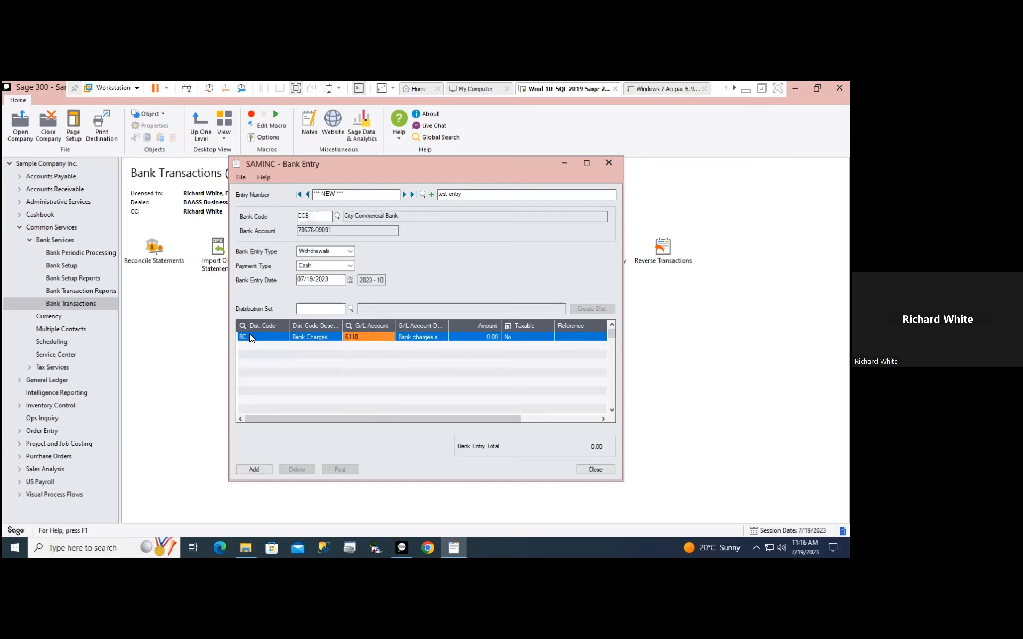
pyautogui.click(470, 338)
pyautogui.click(468, 337)
pyautogui.write('125')
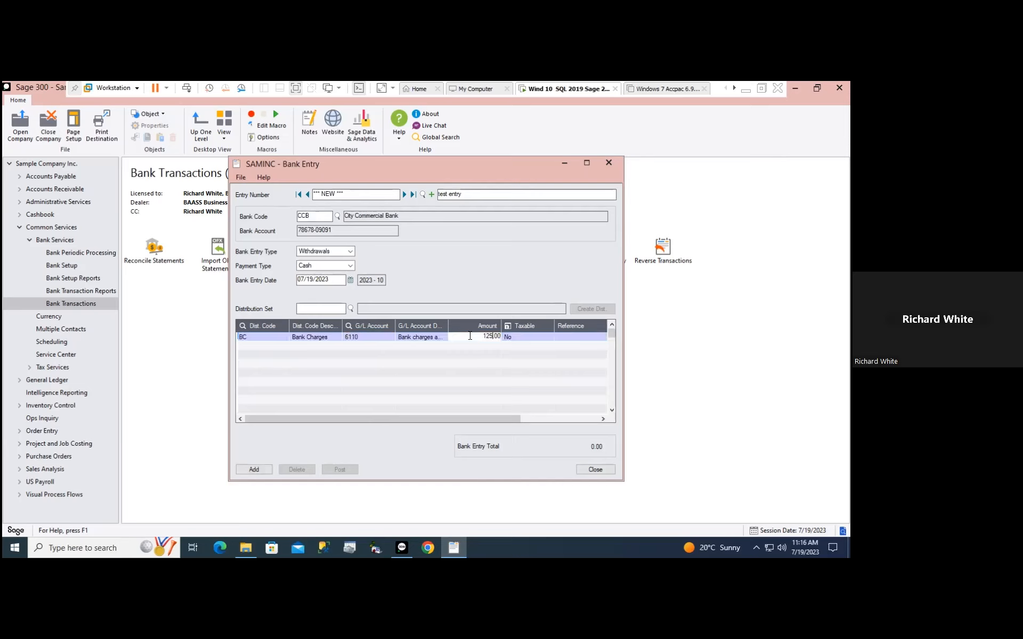
pyautogui.press('Return')
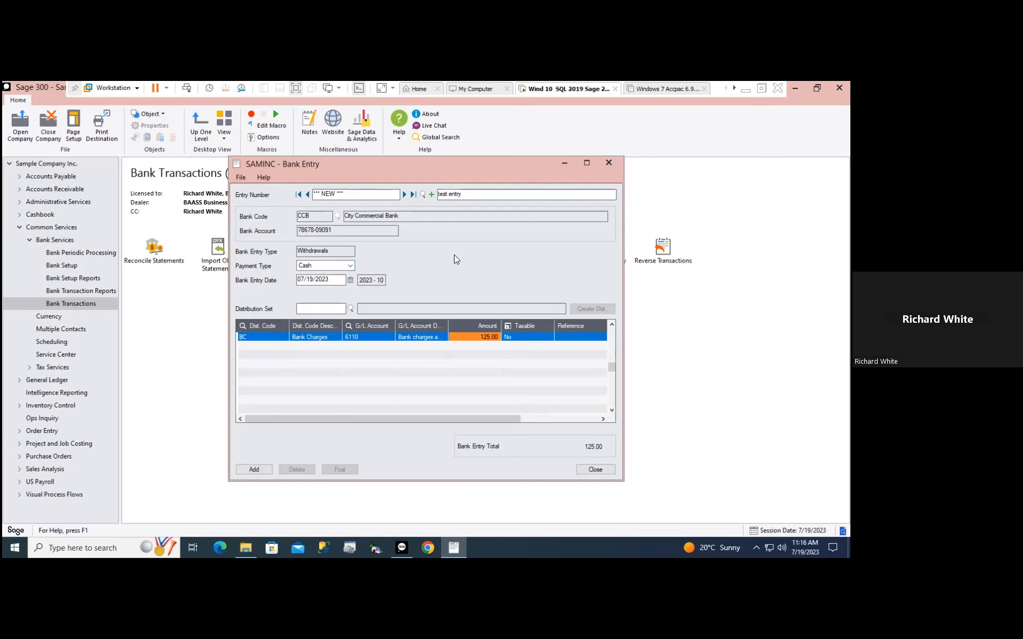
# Add the bank entry, check its assigned entry number and close Bank Entry
pyautogui.click(249, 466)
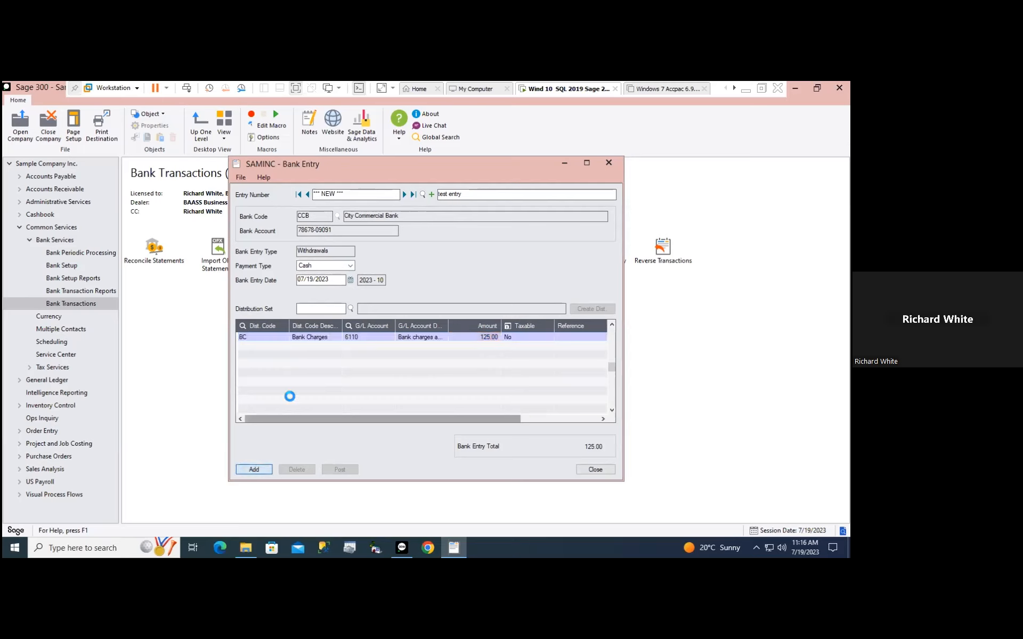
pyautogui.click(388, 193)
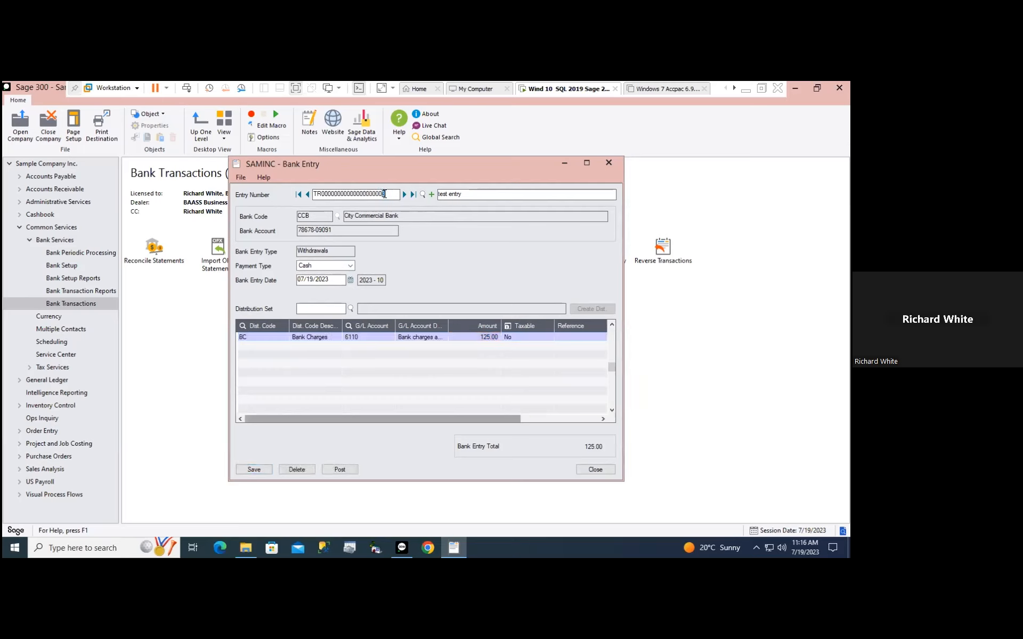
pyautogui.keyDown('shift'); pyautogui.click(377, 194); pyautogui.keyUp('shift')
pyautogui.click(595, 469)
# View the Bank Setup and Bank Transactions programs and the C/B RecXpress Setup programs under Cashbook
pyautogui.click(61, 266)
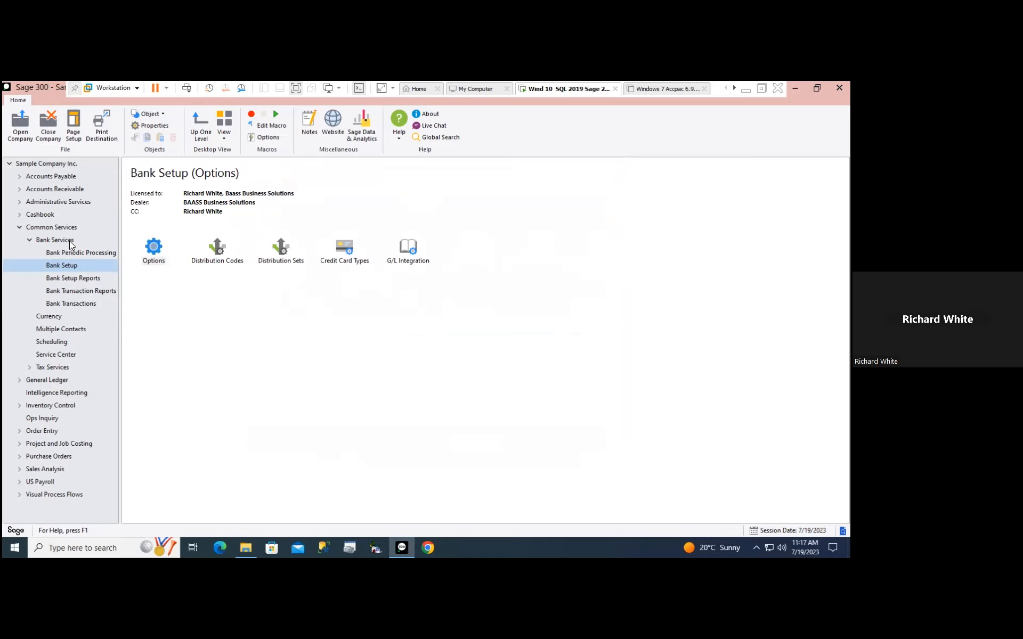
pyautogui.click(77, 305)
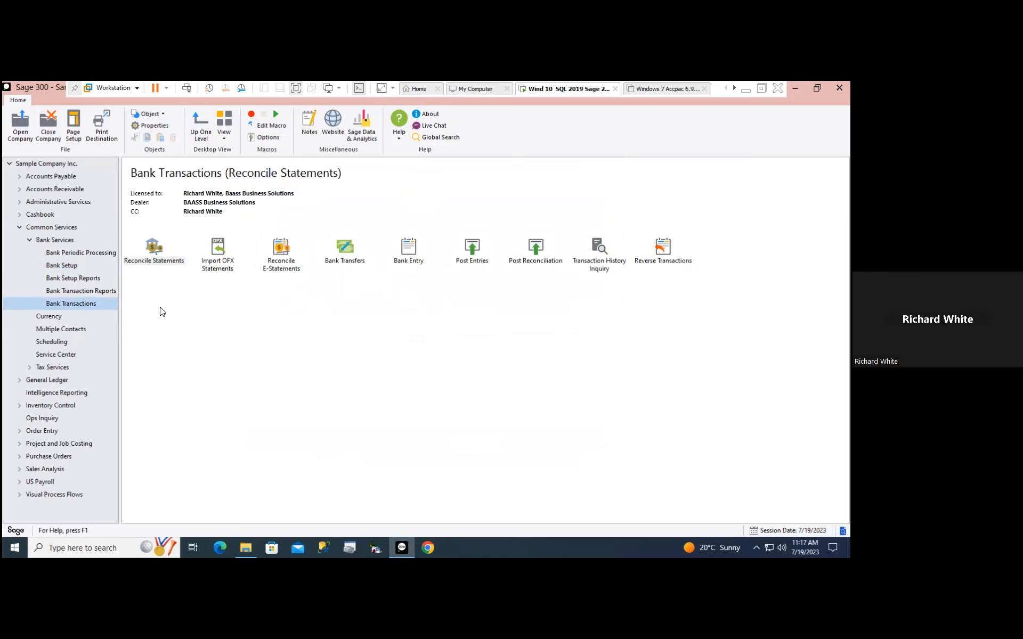
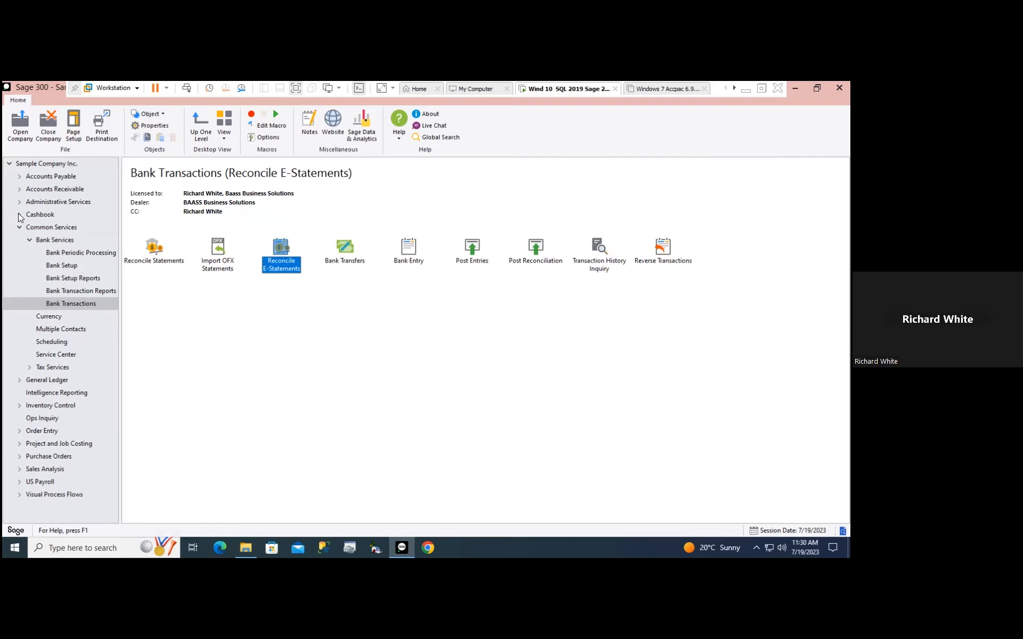
pyautogui.click(20, 215)
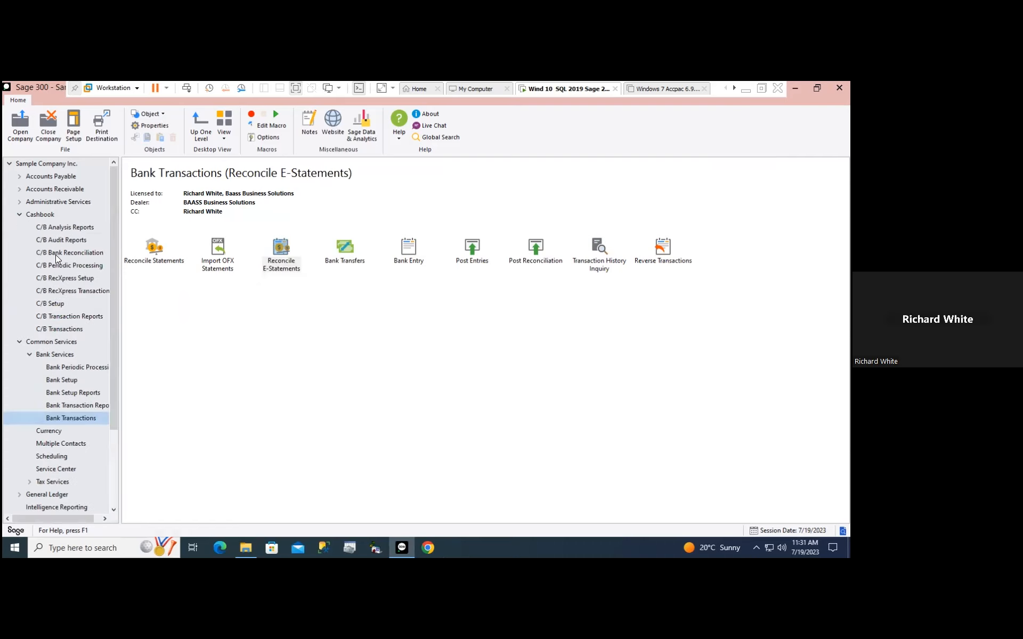
pyautogui.click(57, 278)
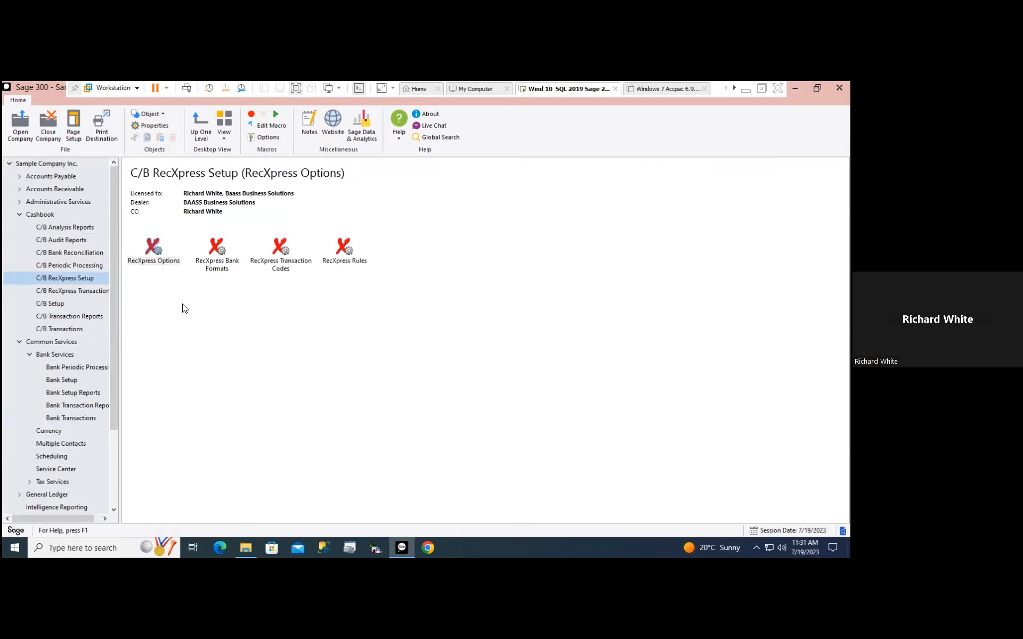
pyautogui.click(19, 215)
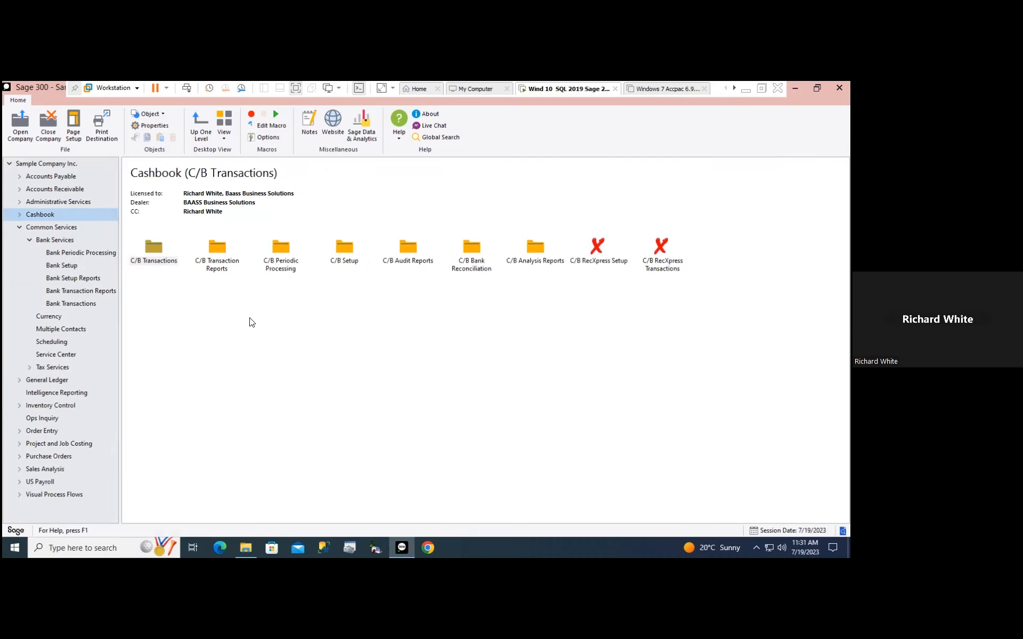
# Open Bank Transfers from Bank Transactions and choose CCB as the transfer-from bank and FCBANK as the transfer-to bank
pyautogui.click(70, 304)
pyautogui.doubleClick(344, 247)
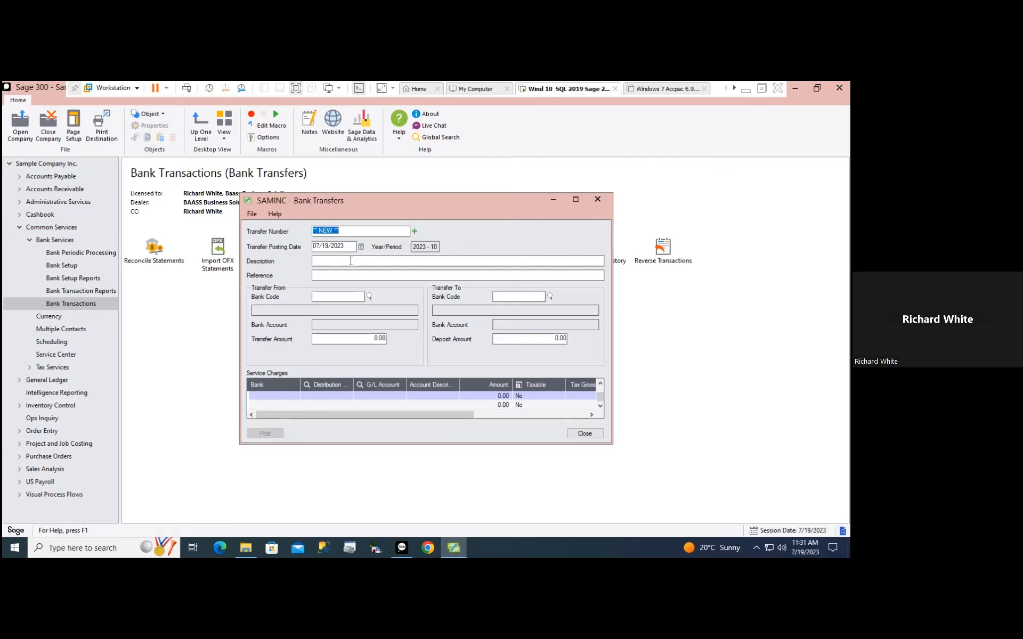
pyautogui.click(369, 296)
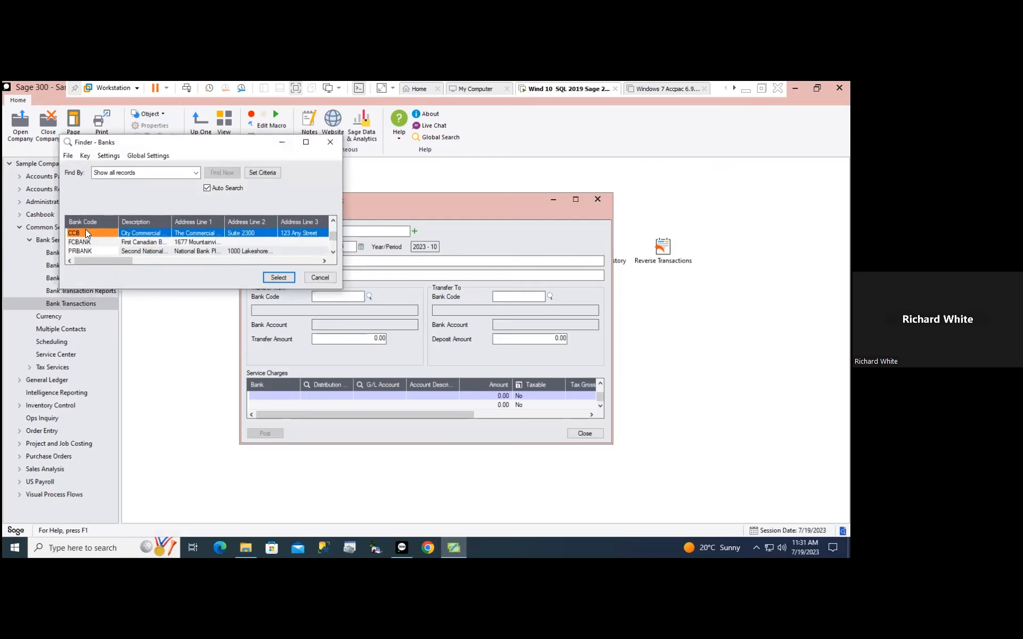
pyautogui.doubleClick(87, 234)
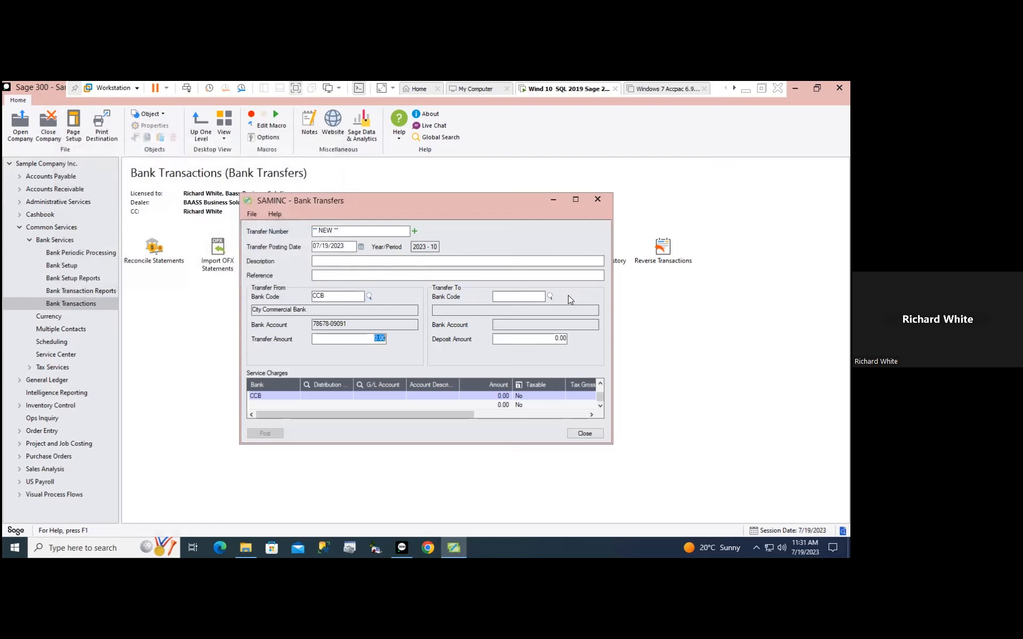
pyautogui.press('F5')
pyautogui.click(133, 256)
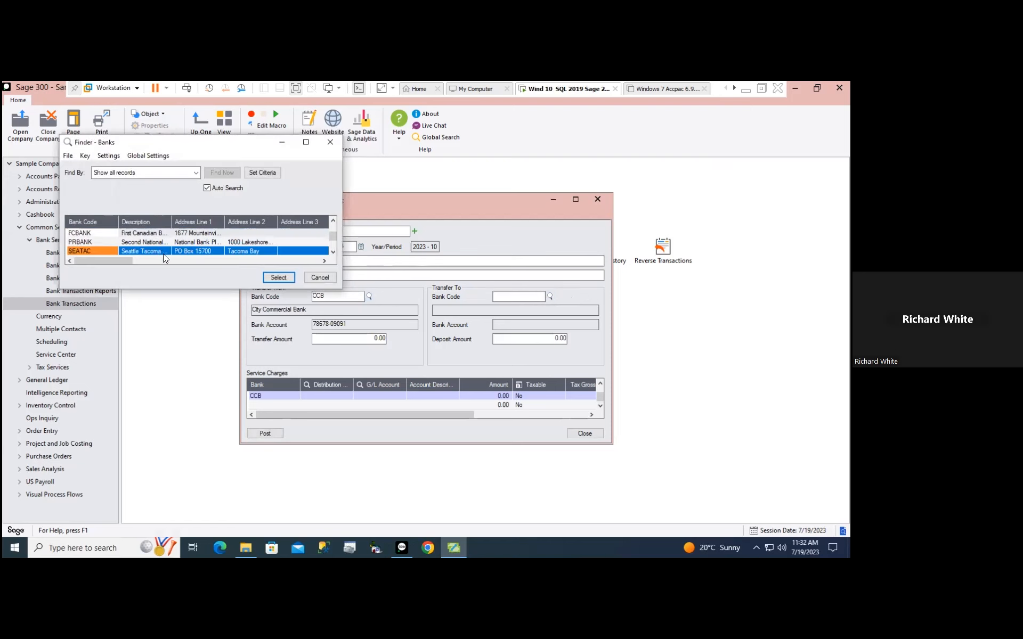
pyautogui.scroll(-2, 164, 255)
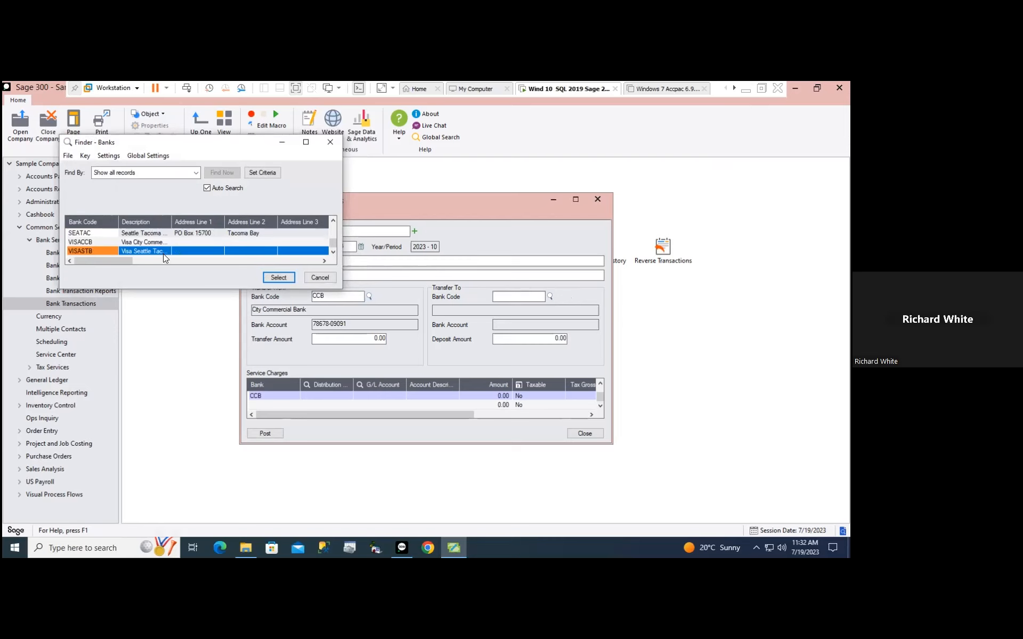
pyautogui.moveTo(135, 290); pyautogui.dragTo(138, 419)
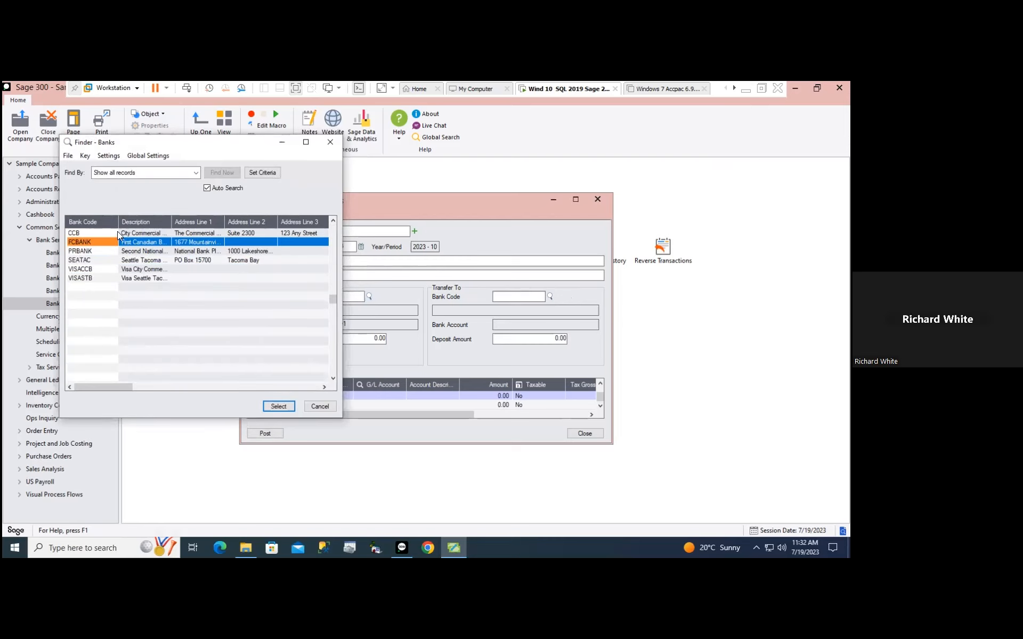
pyautogui.doubleClick(94, 244)
# Check both bank codes and set the transfer amount and deposit amount to 25,000.00
pyautogui.click(342, 298)
pyautogui.doubleClick(342, 297)
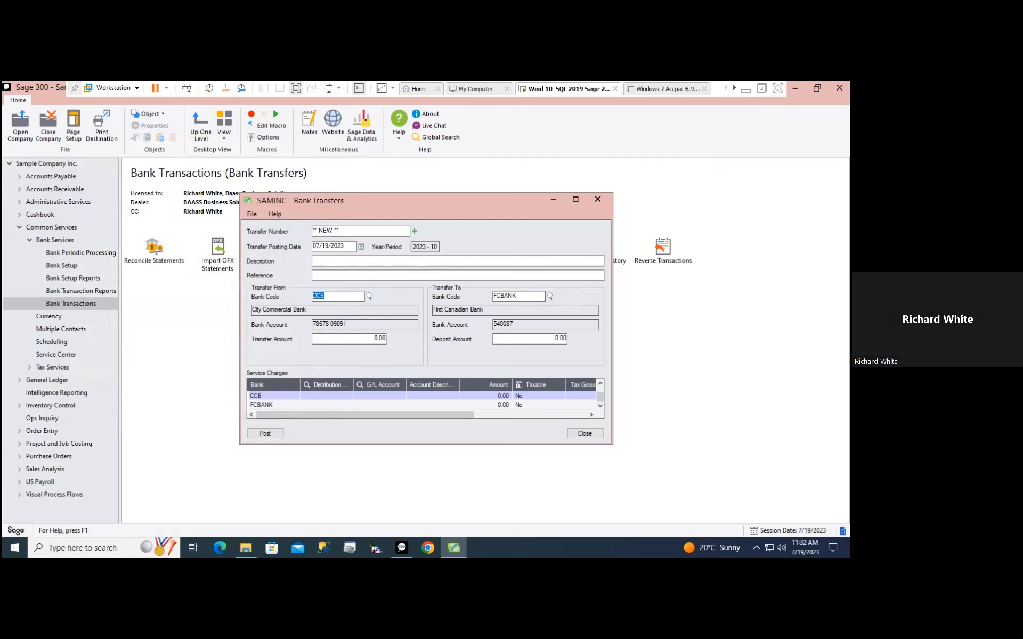
pyautogui.click(515, 298)
pyautogui.doubleClick(514, 298)
pyautogui.click(363, 334)
pyautogui.click(539, 339)
# Set the transfer posting date to 08/29/2022, accept the out-of-range date and post the bank transfer
pyautogui.moveTo(348, 245); pyautogui.dragTo(312, 246)
pyautogui.rightClick(324, 247)
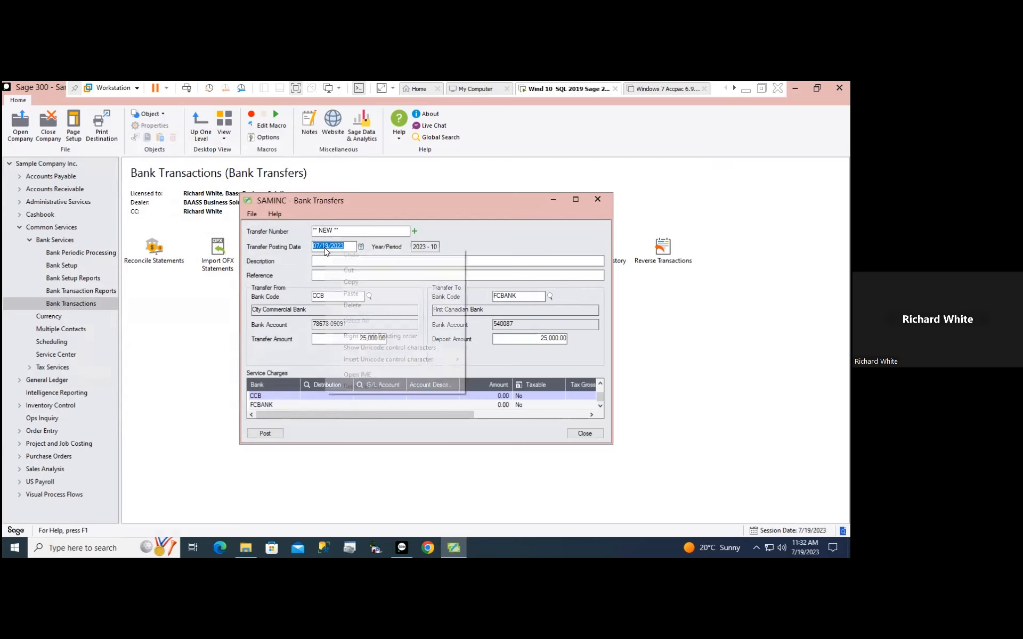
pyautogui.click(349, 294)
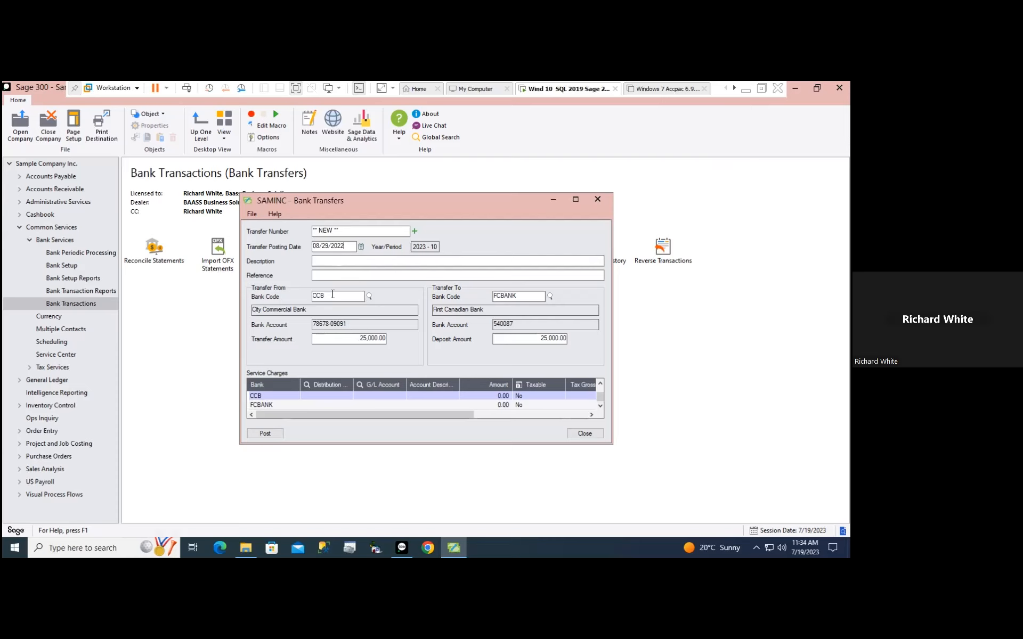
pyautogui.click(328, 297)
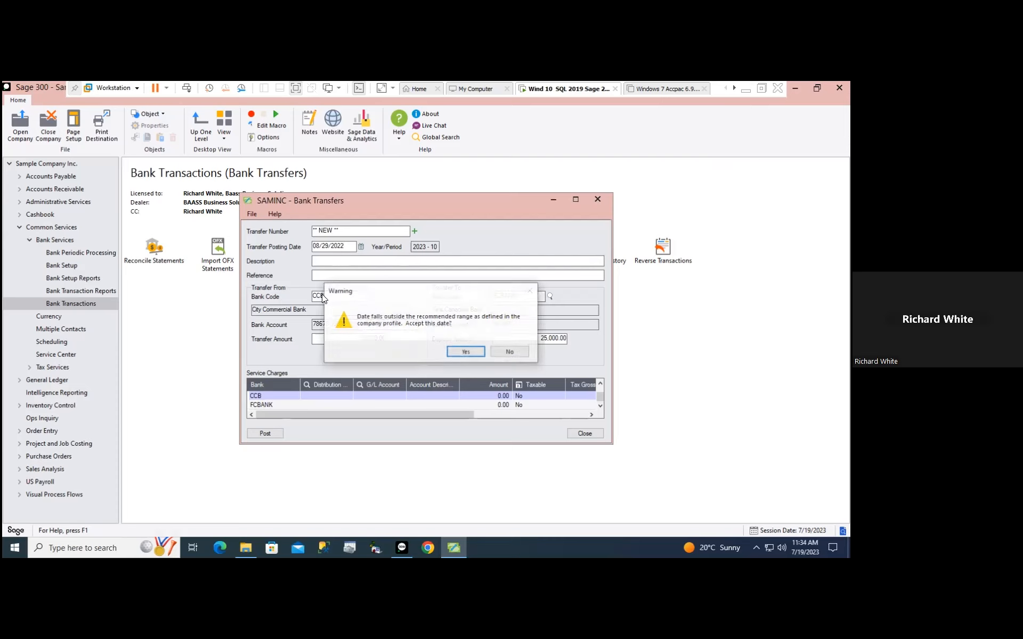
pyautogui.click(466, 352)
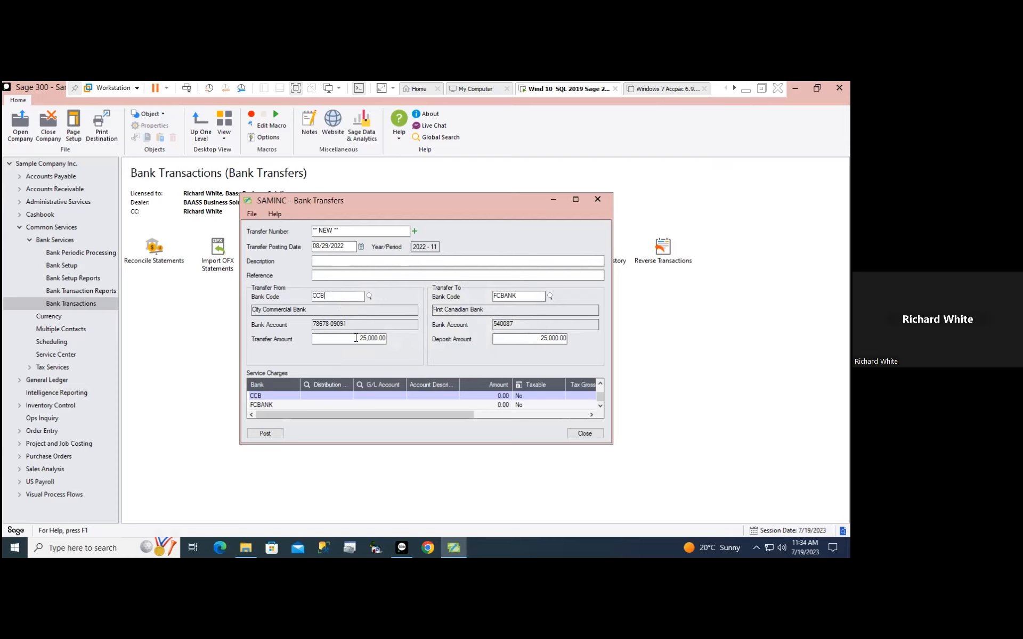
pyautogui.click(264, 433)
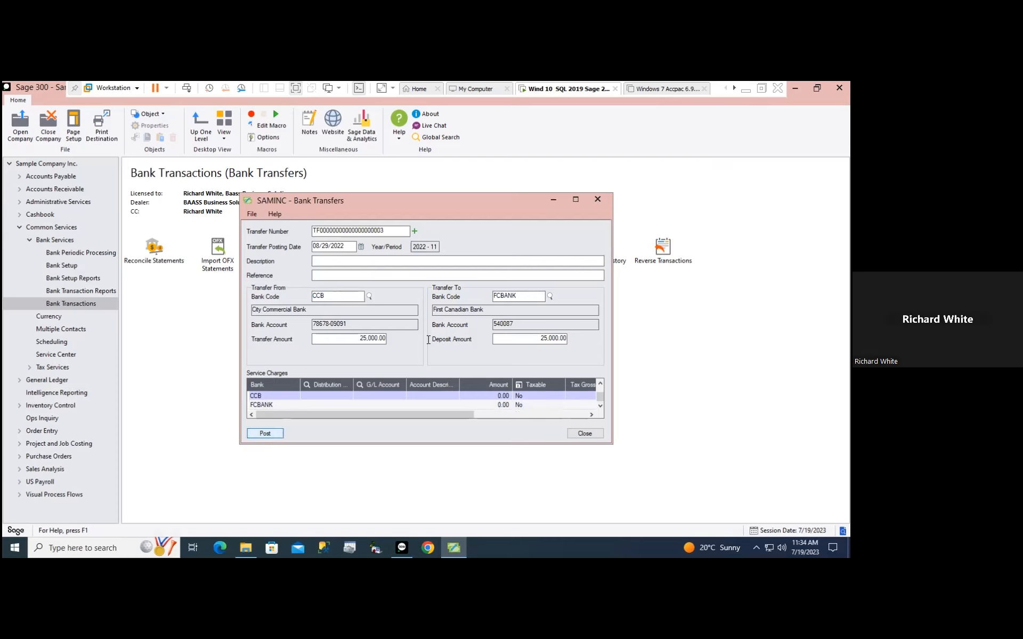
pyautogui.click(456, 390)
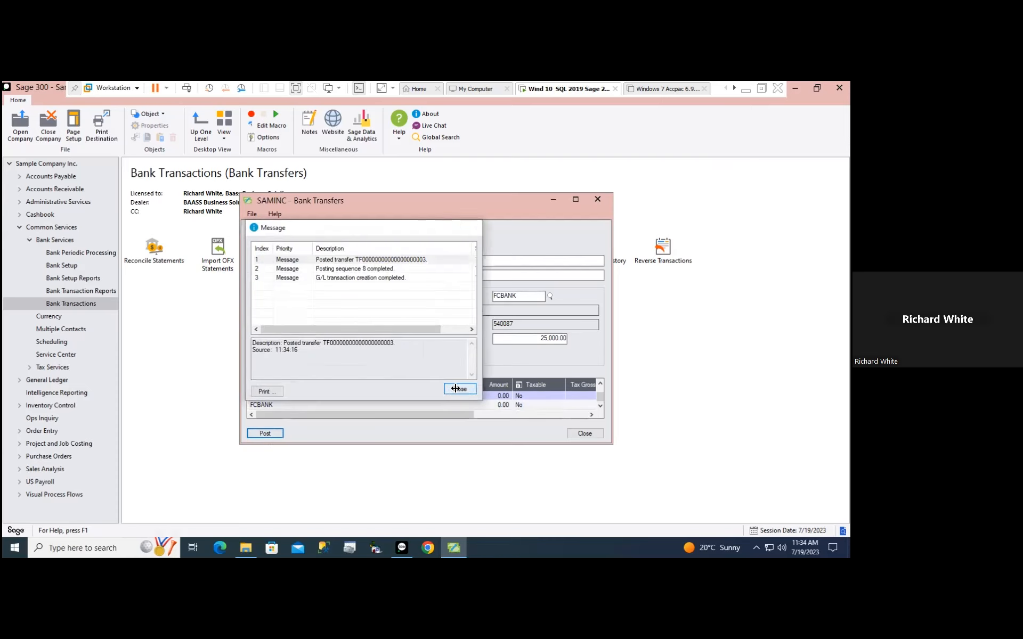
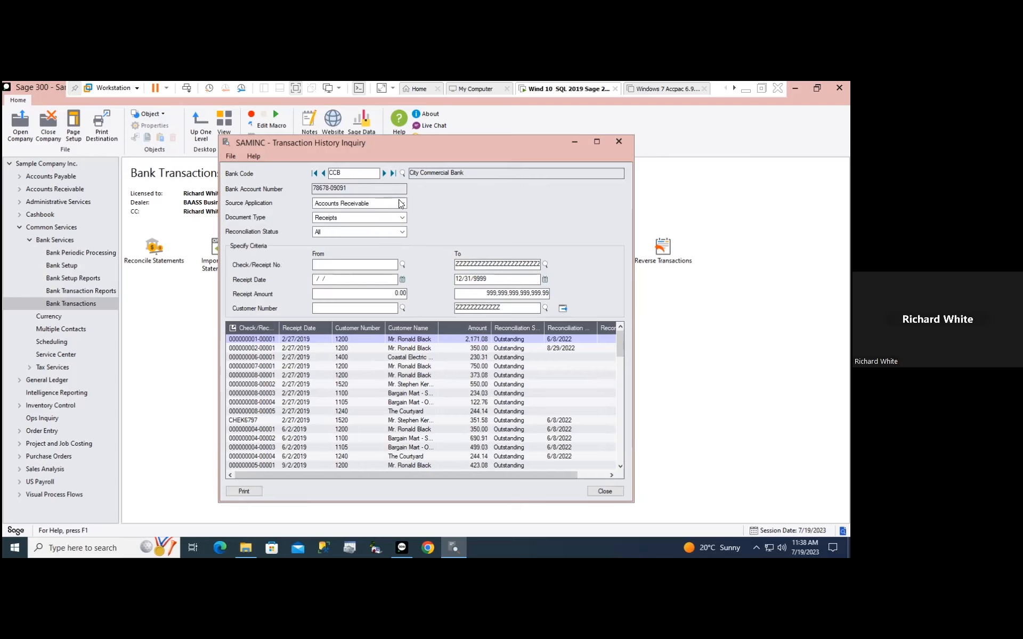
# Filter the CCB transaction history inquiry by source application Others and close the inquiry
pyautogui.click(402, 203)
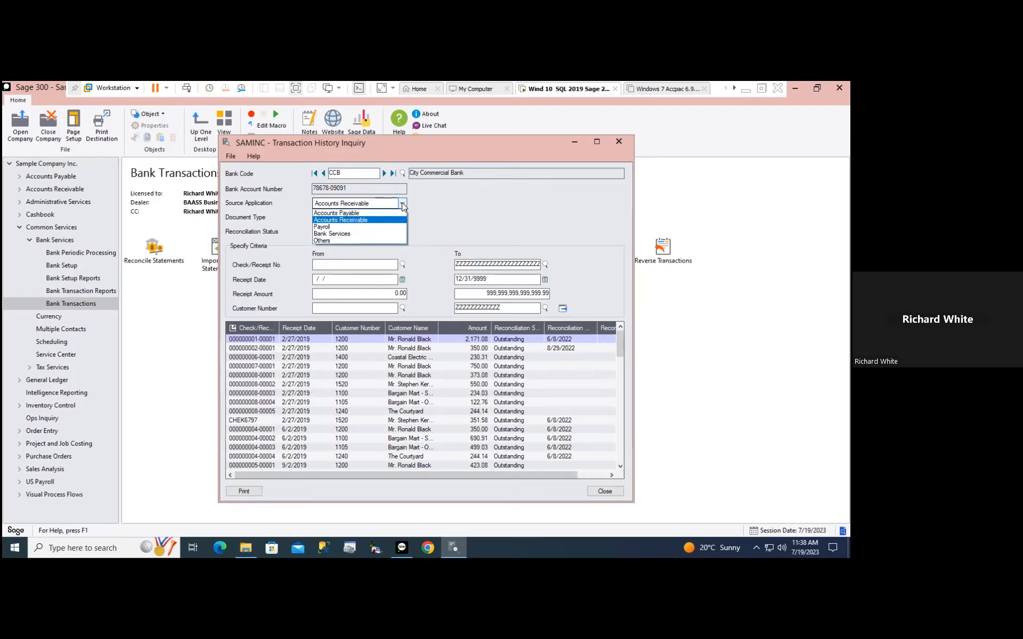
pyautogui.click(341, 227)
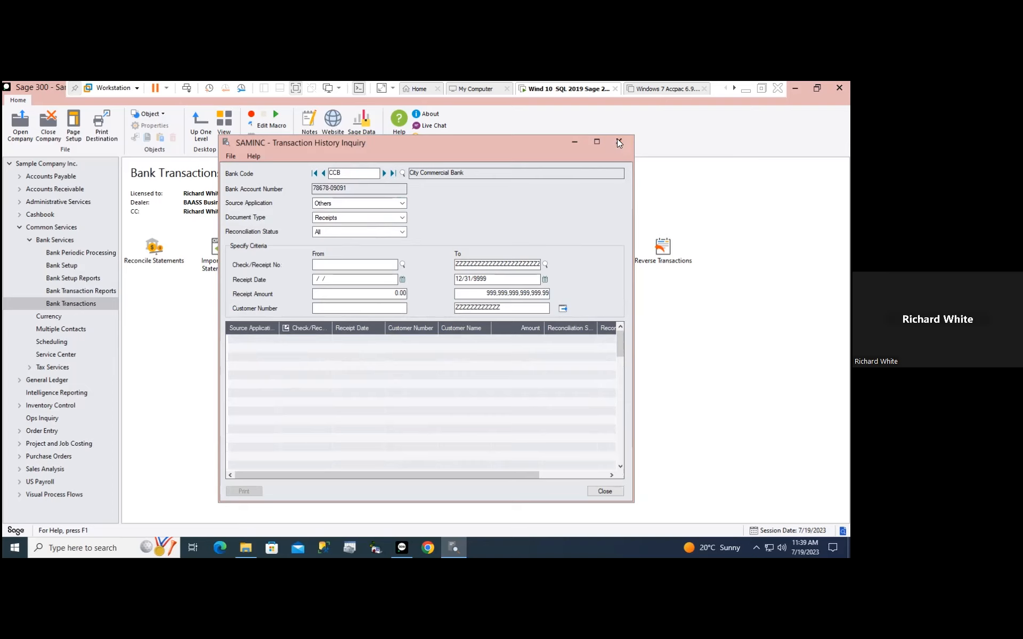
pyautogui.click(619, 141)
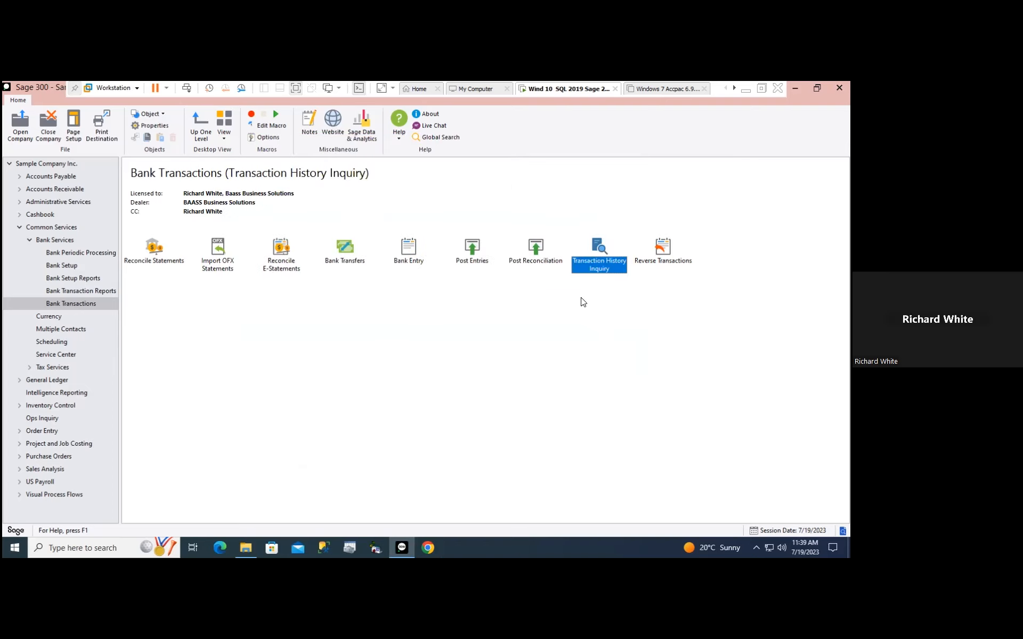
# Open Reverse Transactions and choose the Chloride Systems payment number 1 from Accounts Payable for reversal
pyautogui.doubleClick(663, 248)
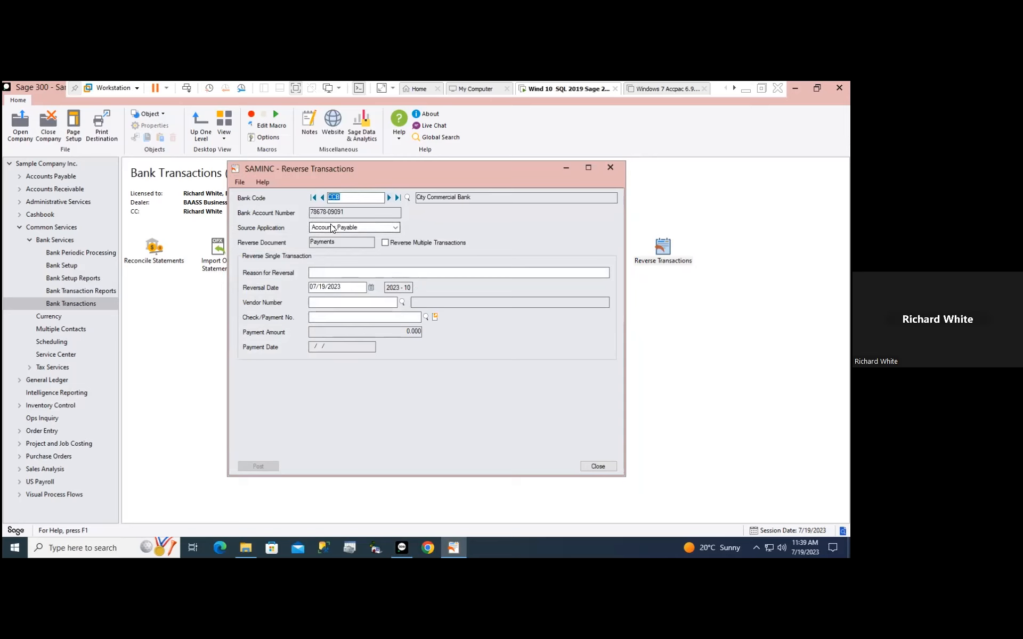
pyautogui.click(425, 317)
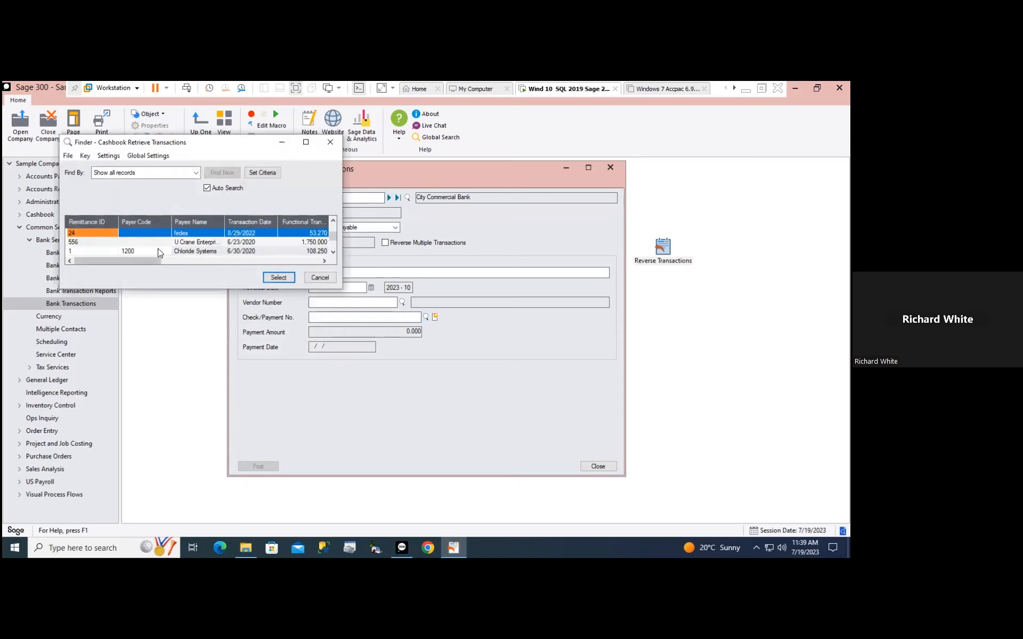
pyautogui.click(84, 247)
pyautogui.click(278, 277)
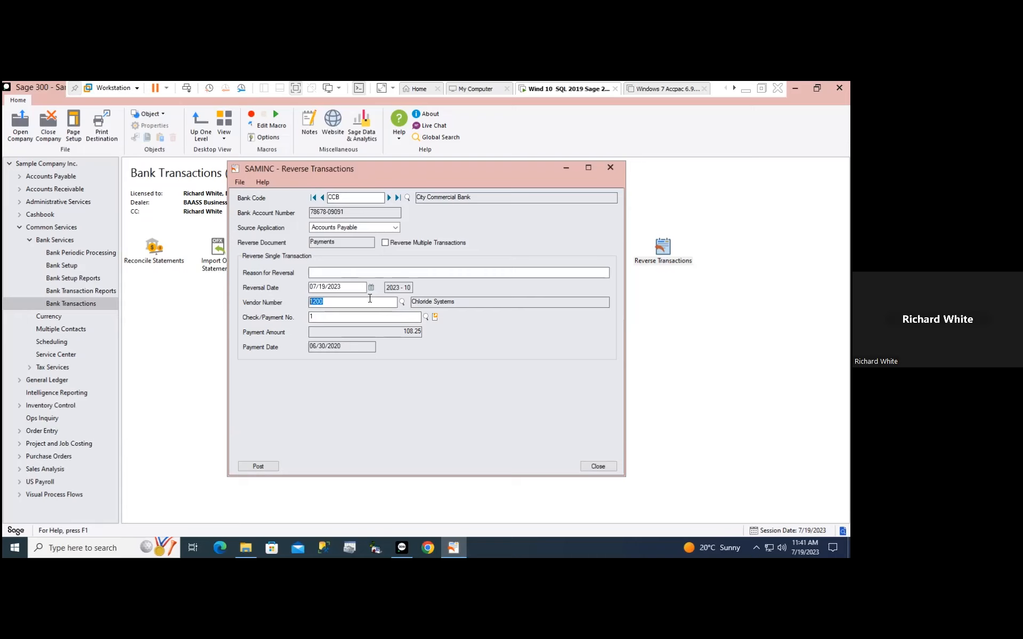
# Change the reversal source application to Accounts Receivable without posting, and choose Bargain Mart - San Diego as the customer
pyautogui.click(395, 228)
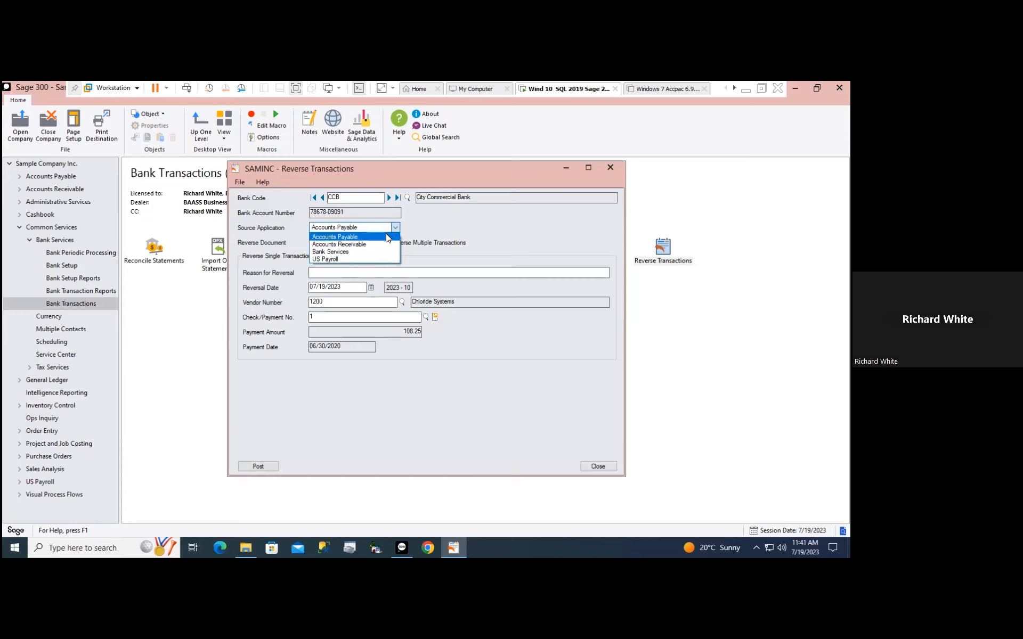
pyautogui.click(372, 246)
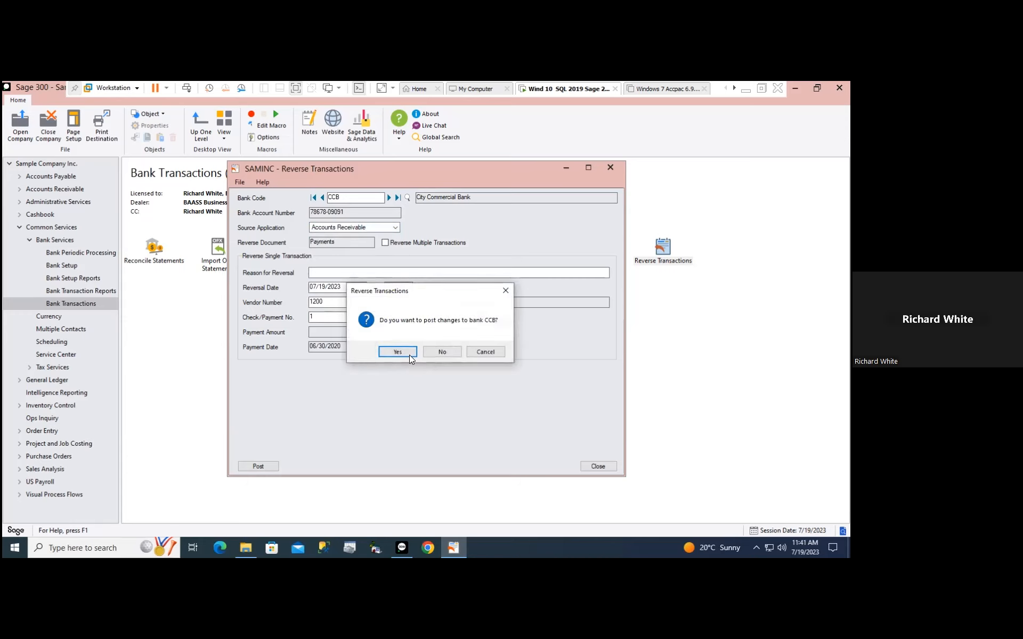
pyautogui.click(443, 352)
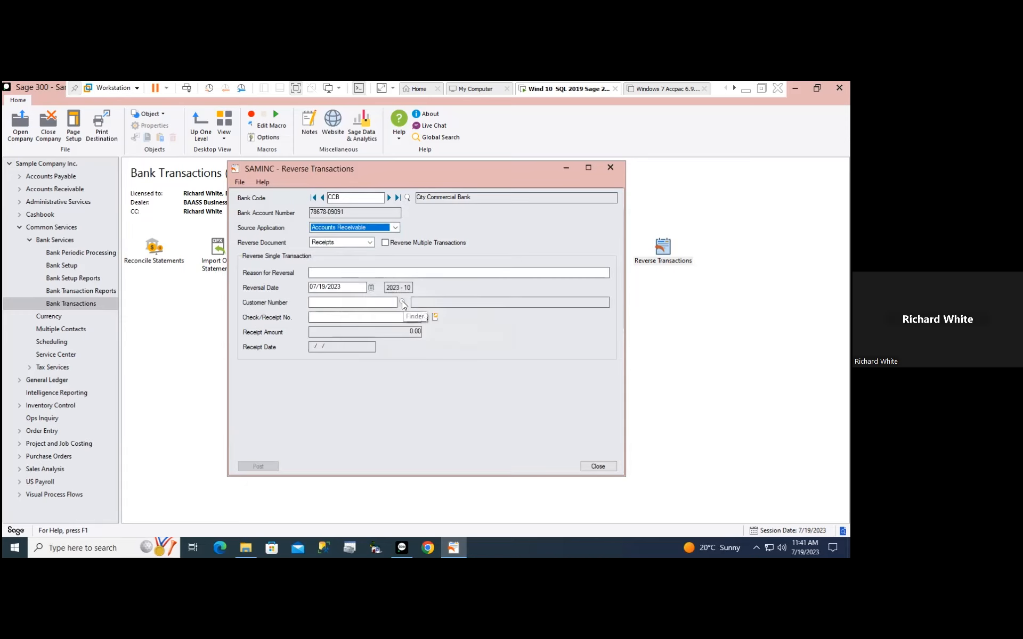
pyautogui.click(402, 302)
pyautogui.doubleClick(102, 234)
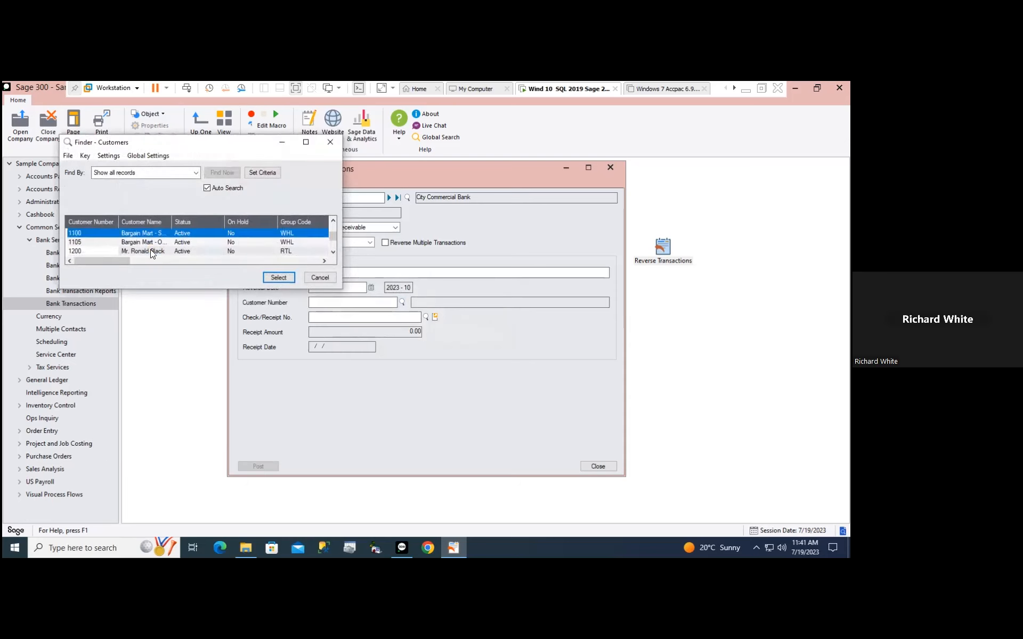
pyautogui.click(426, 317)
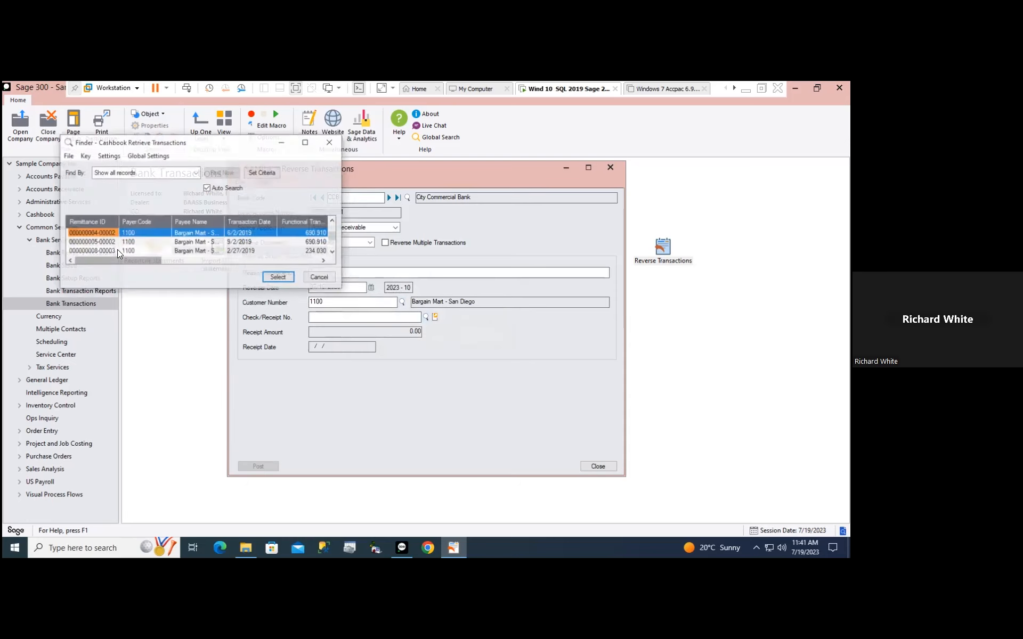
pyautogui.press('Down')
pyautogui.press('Down')
pyautogui.press('Down')
pyautogui.doubleClick(108, 252)
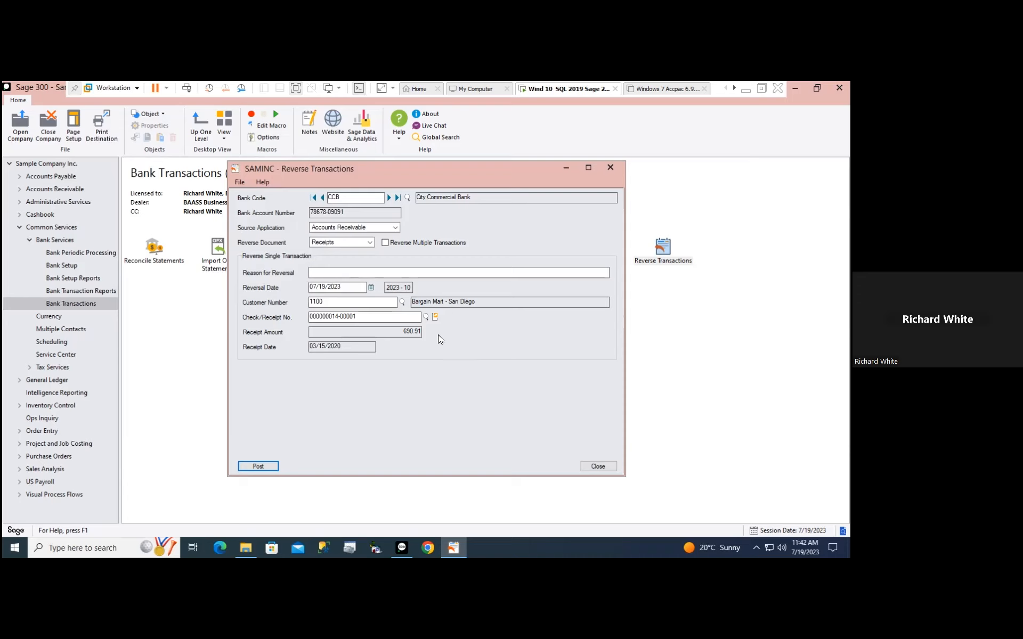
pyautogui.click(369, 243)
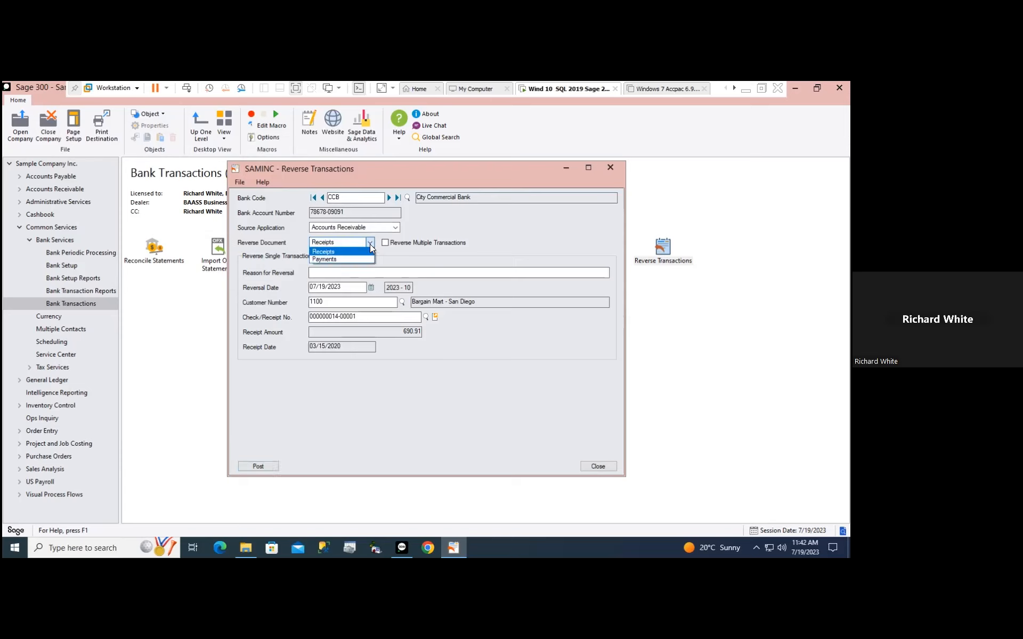
pyautogui.click(370, 243)
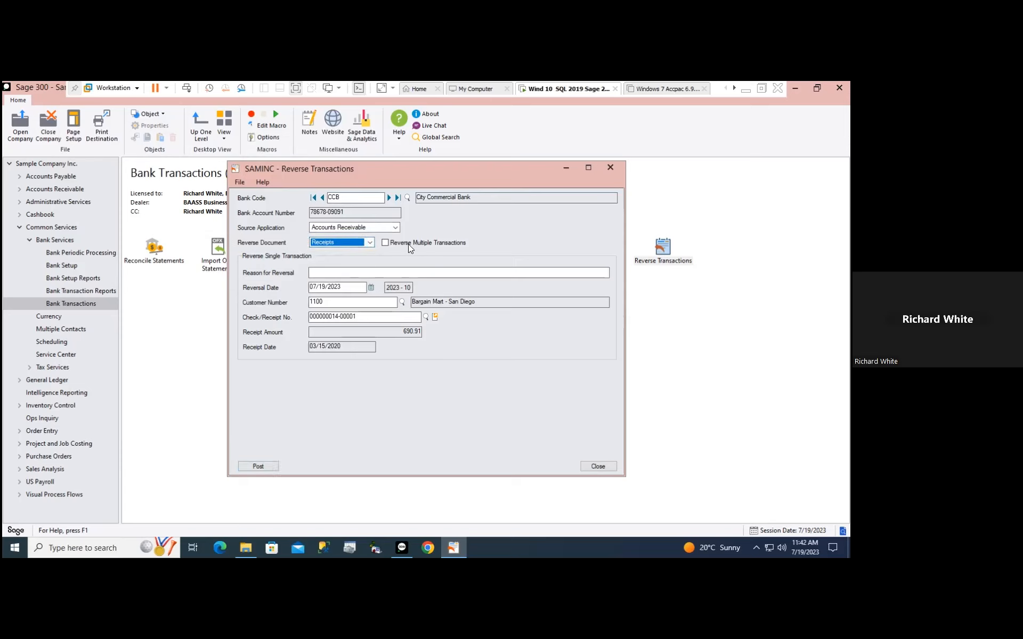
# Change the reversal source application to US Payroll and choose payroll check number 2 for reversal
pyautogui.click(394, 228)
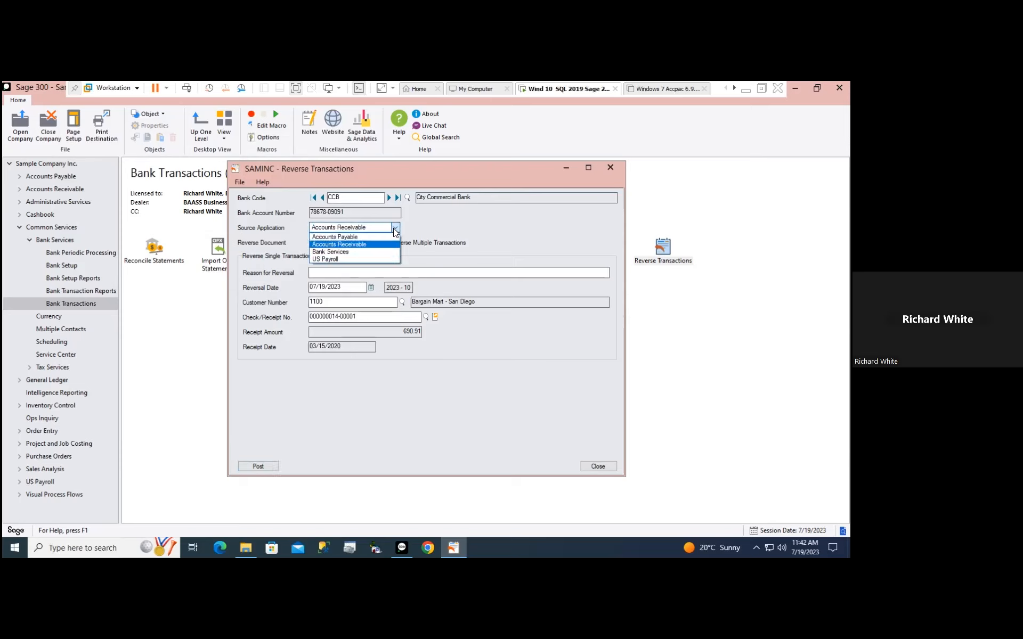
pyautogui.click(336, 260)
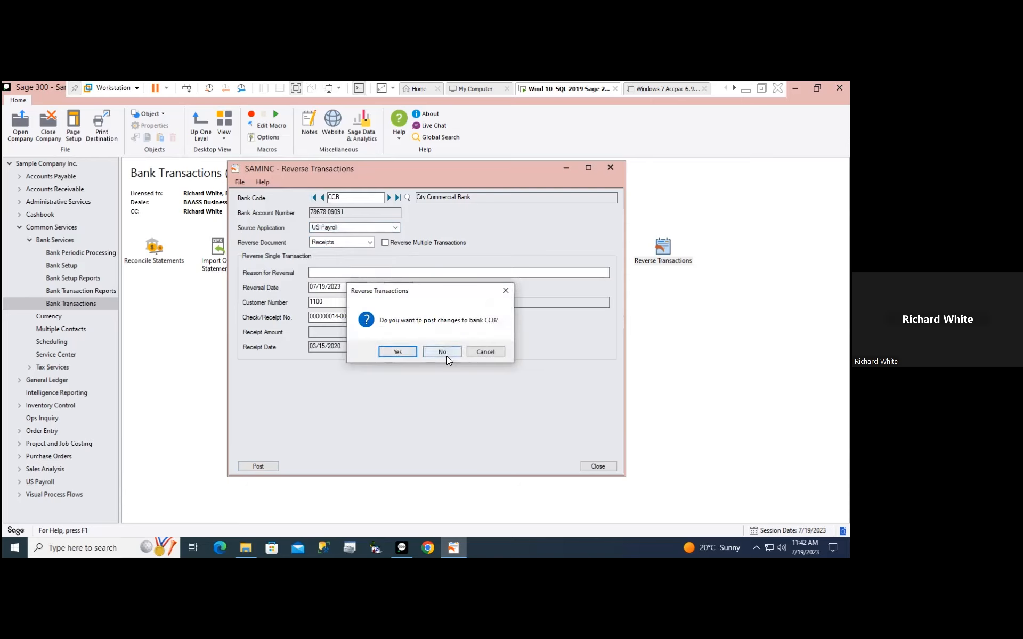
pyautogui.click(393, 352)
pyautogui.click(426, 317)
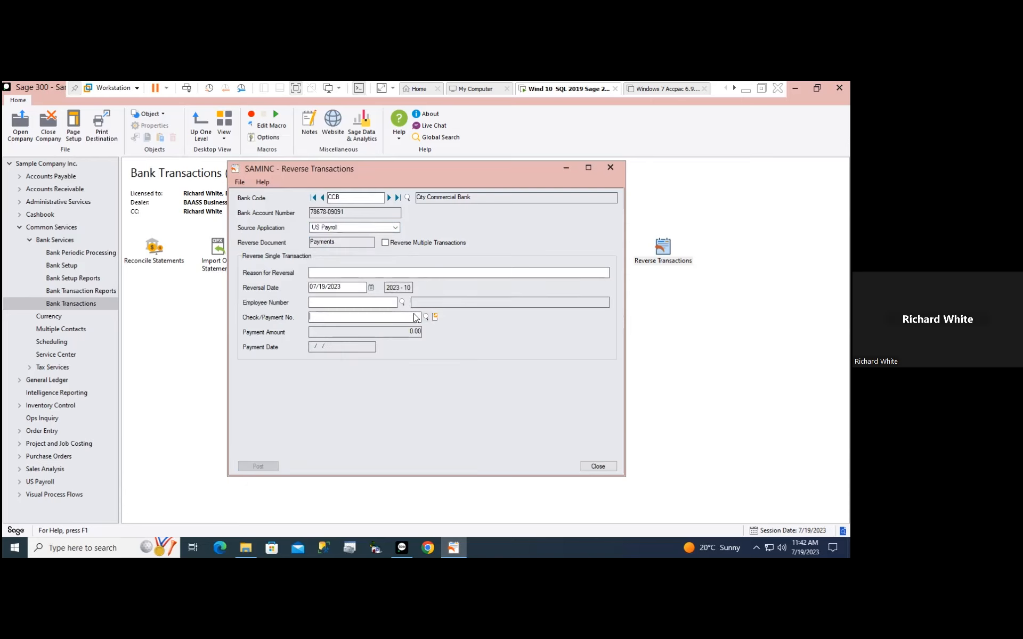
pyautogui.doubleClick(106, 242)
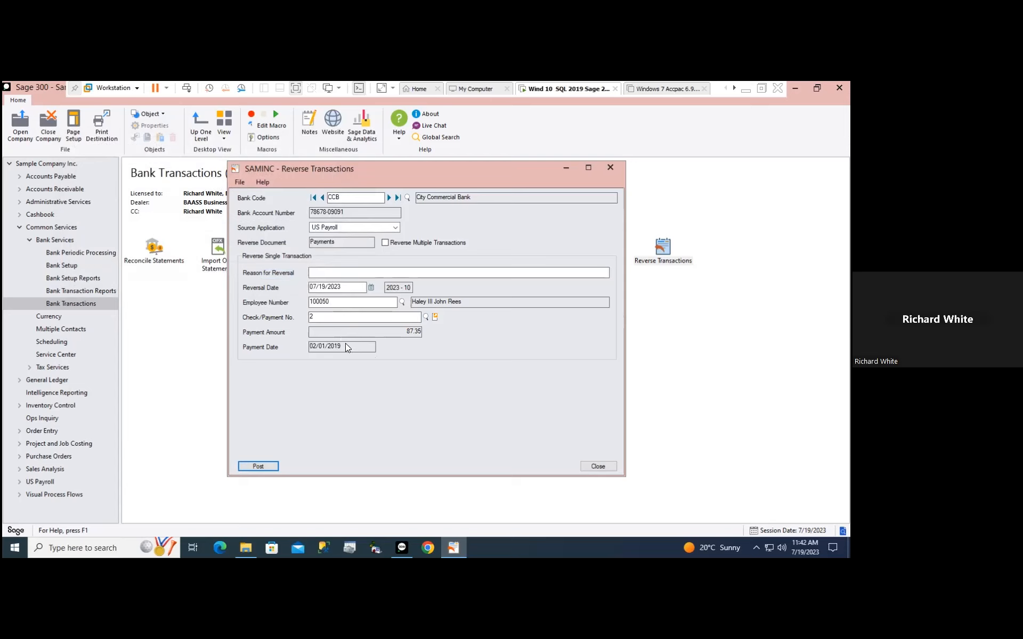
# Check the reversal date, close Reverse Transactions without posting to bank CCB, and return to Bank Services
pyautogui.moveTo(353, 286); pyautogui.dragTo(290, 282)
pyautogui.moveTo(350, 288); pyautogui.dragTo(303, 287)
pyautogui.click(618, 169)
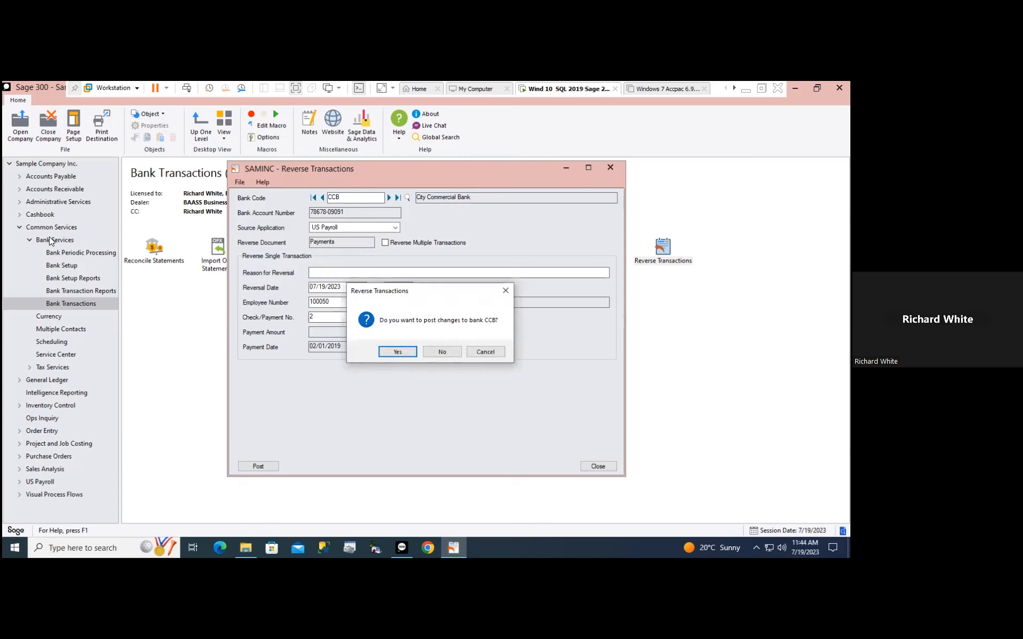
pyautogui.click(445, 357)
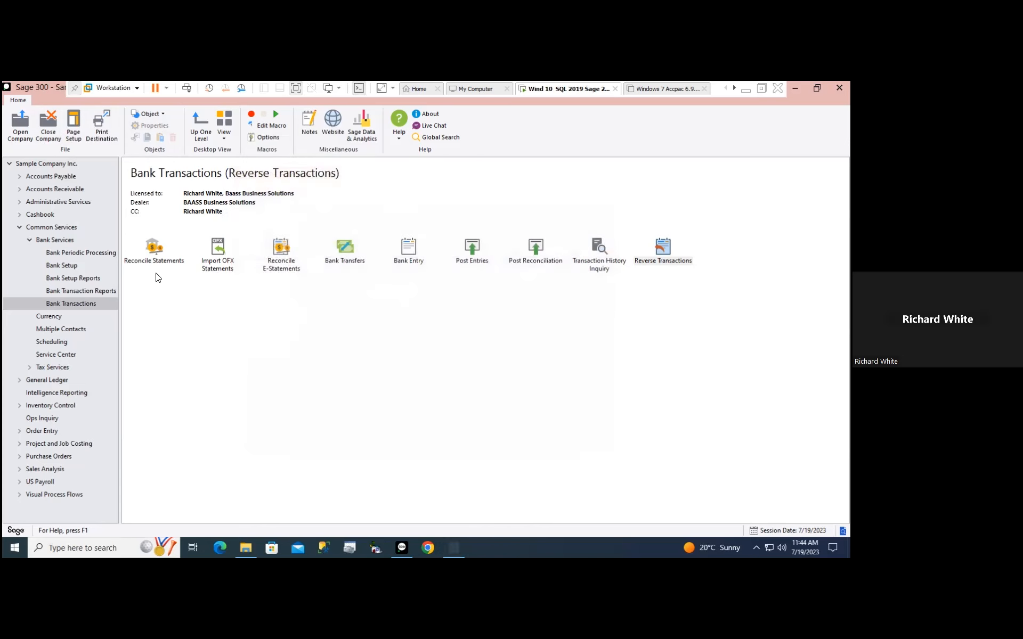
pyautogui.click(60, 238)
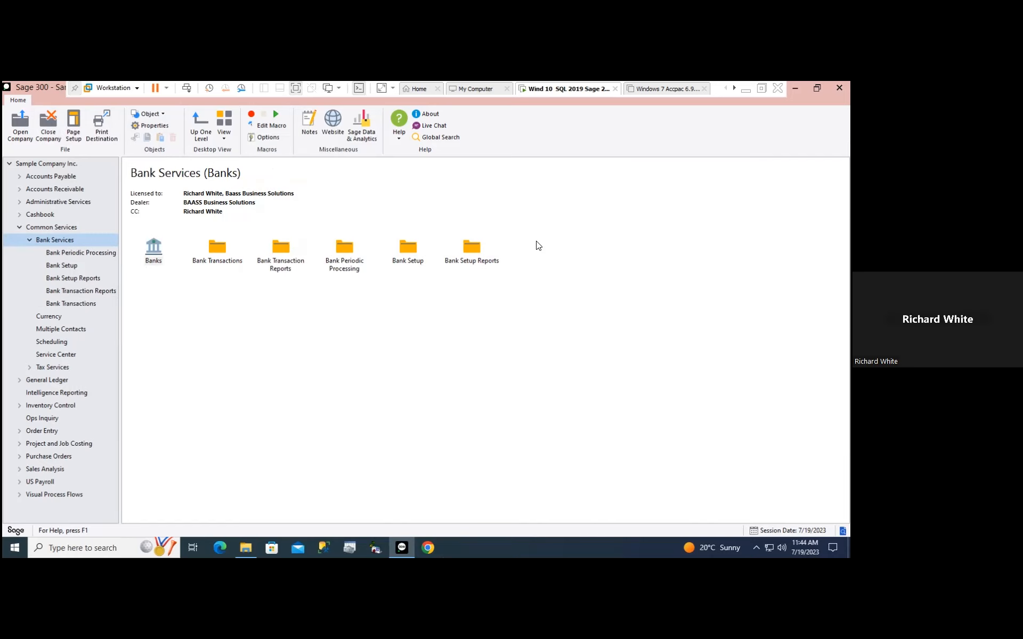
pyautogui.click(529, 249)
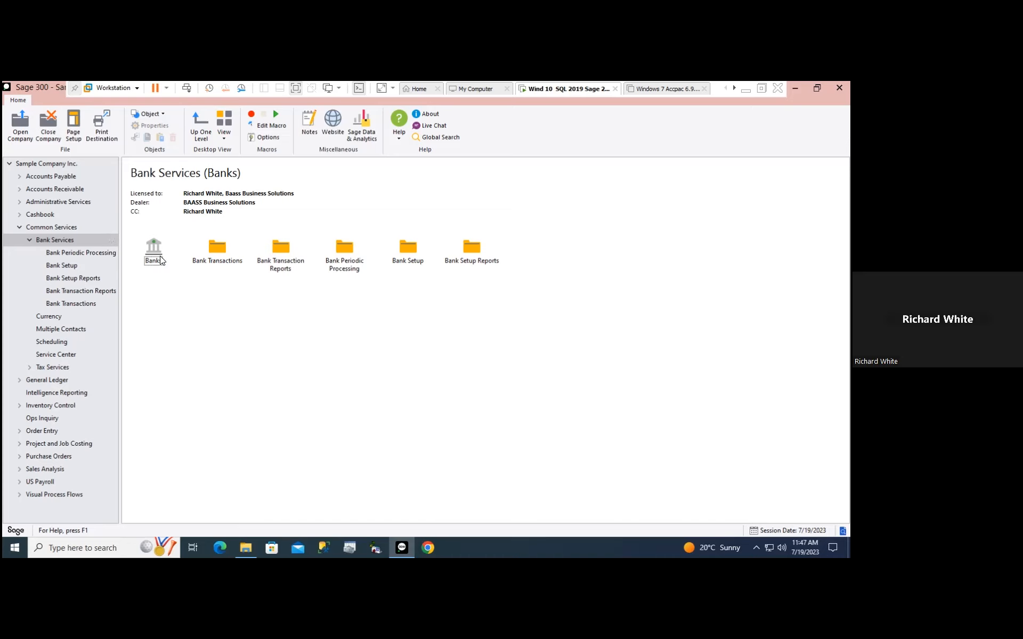
# Open Reconcile Statements from Bank Transactions and load bank code CCB
pyautogui.click(62, 241)
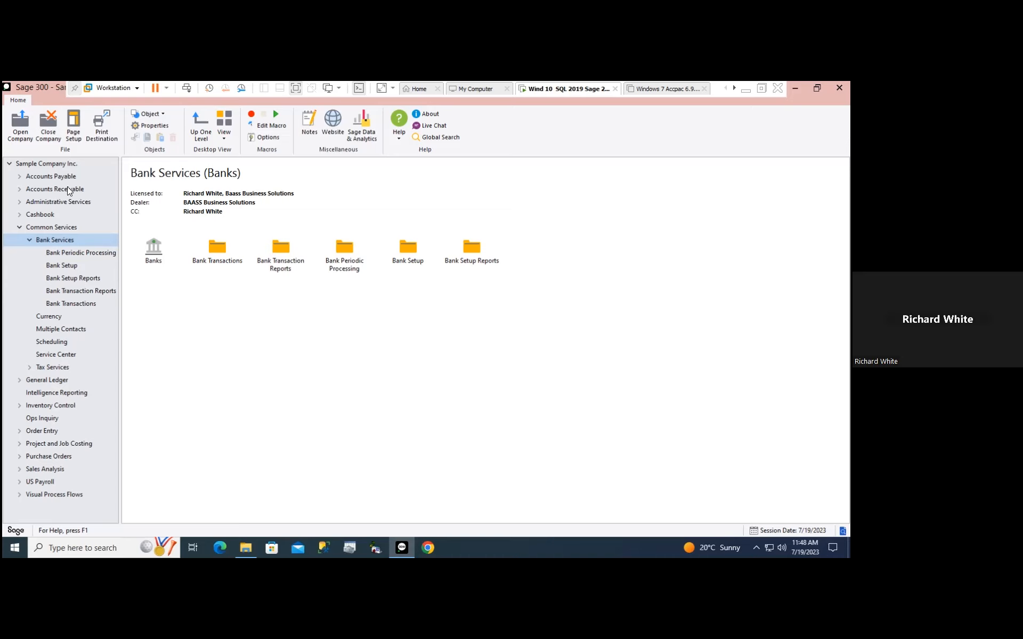
pyautogui.click(215, 251)
pyautogui.doubleClick(217, 247)
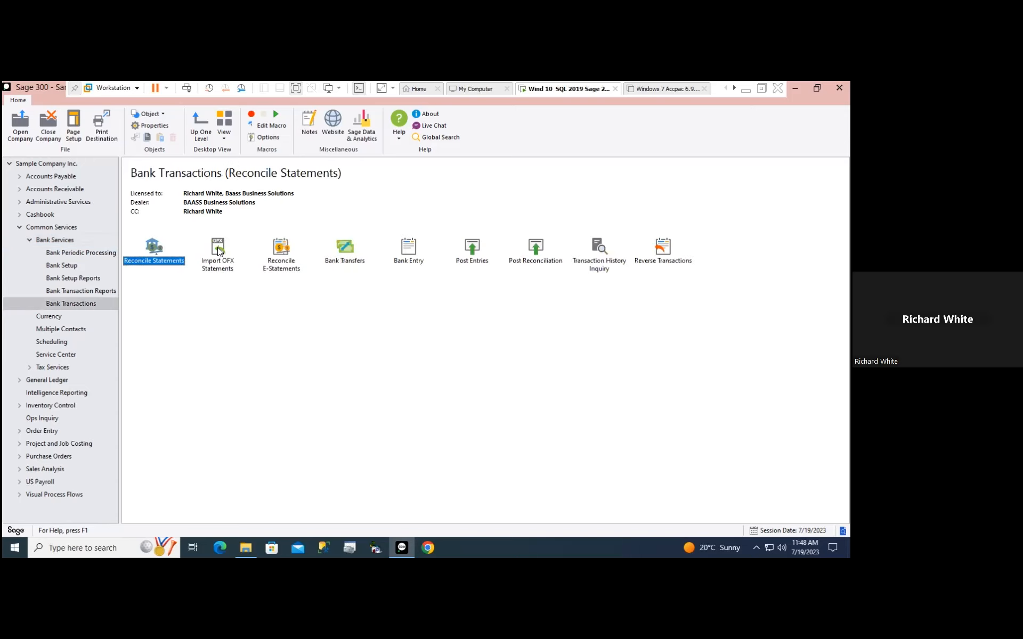
pyautogui.doubleClick(168, 245)
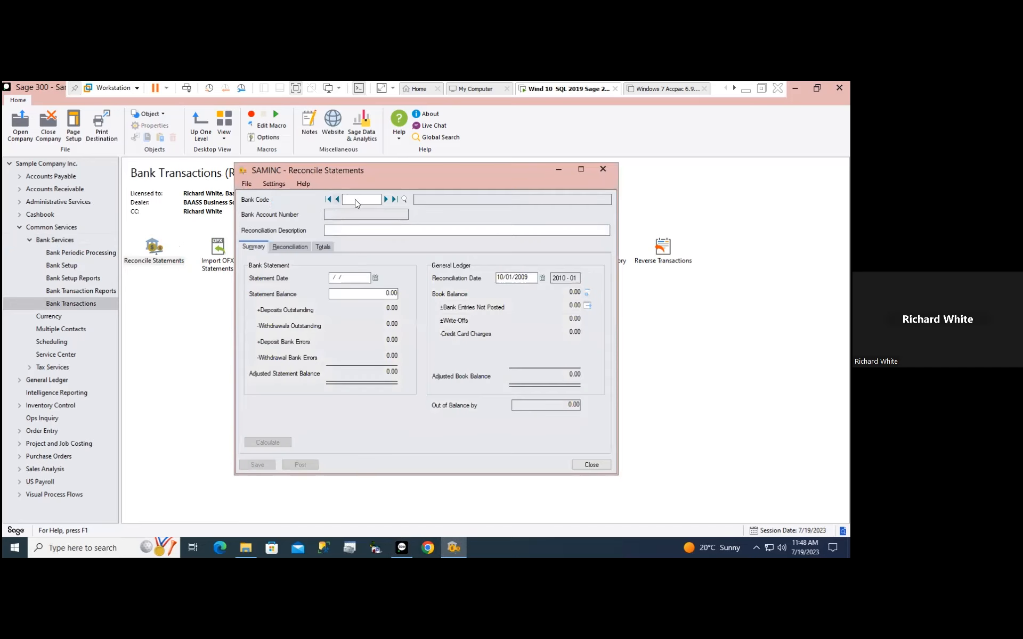
pyautogui.click(386, 200)
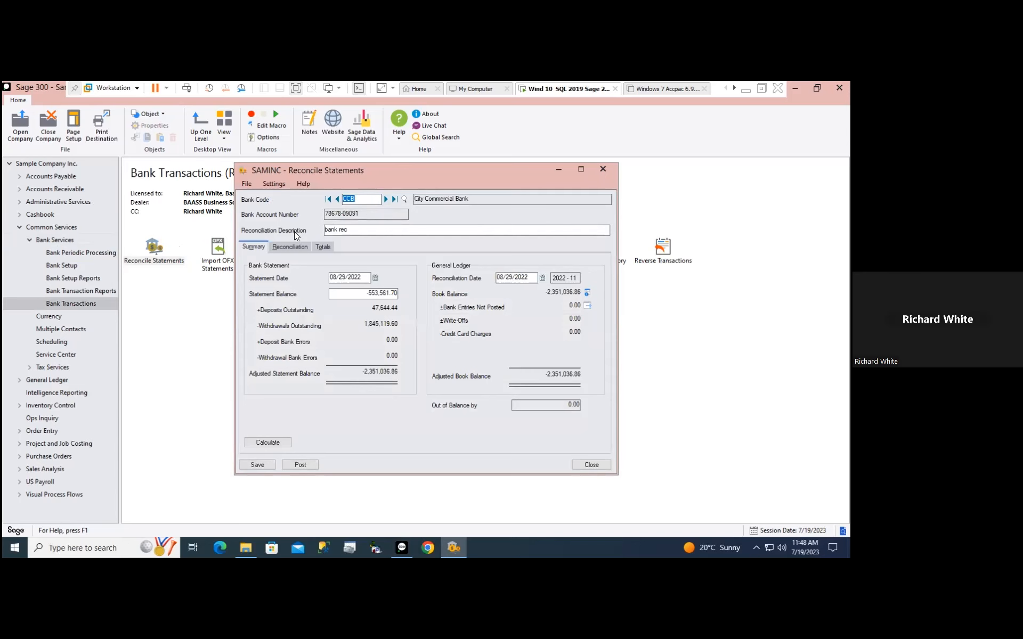
# Compare the CCB reconciliation's summary balances with its list of transactions
pyautogui.click(282, 245)
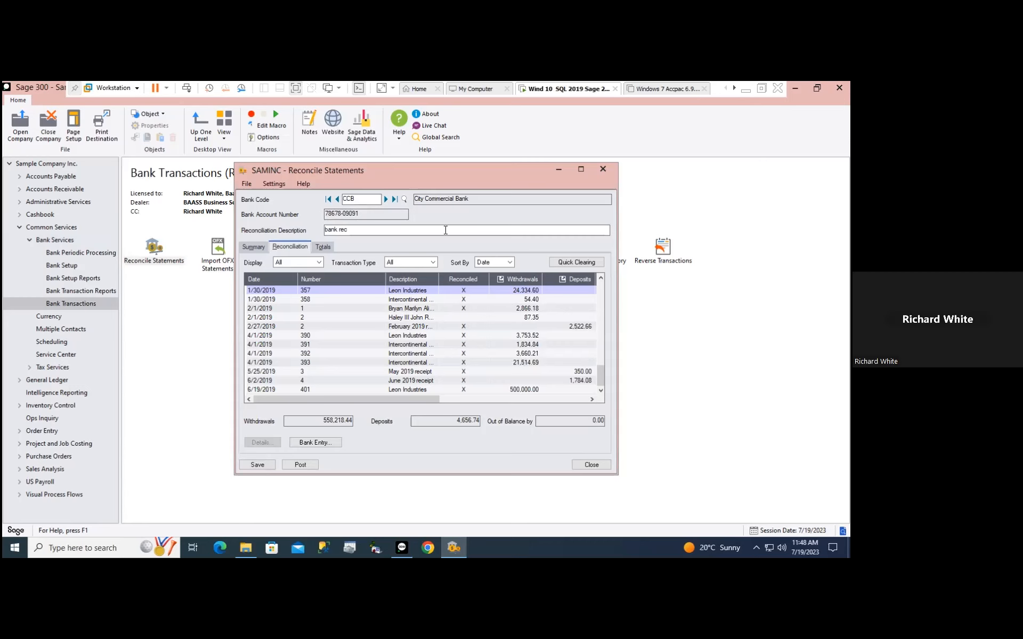
pyautogui.click(258, 248)
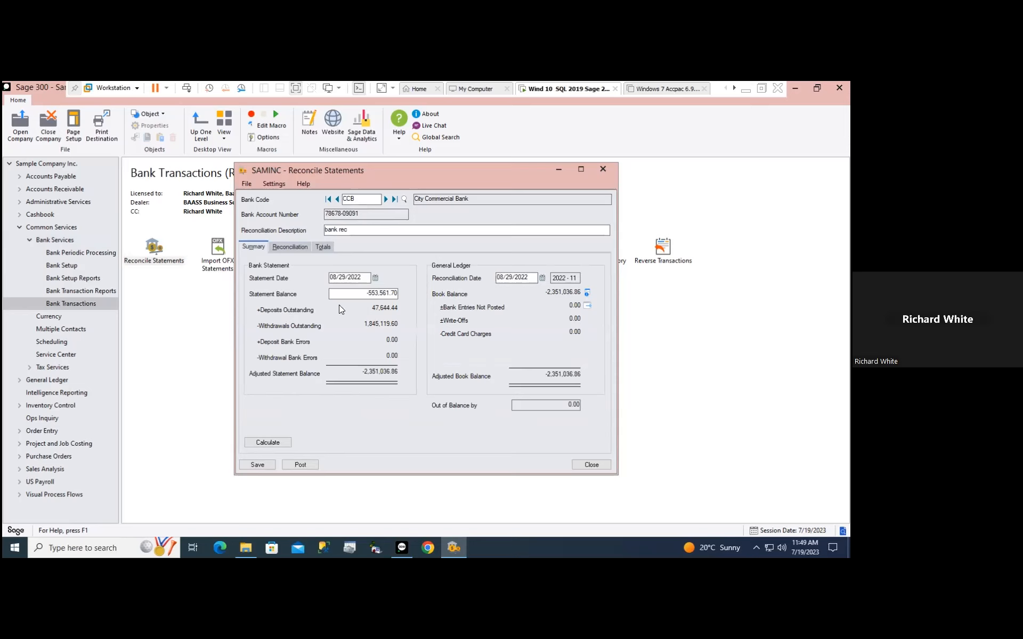
pyautogui.click(291, 246)
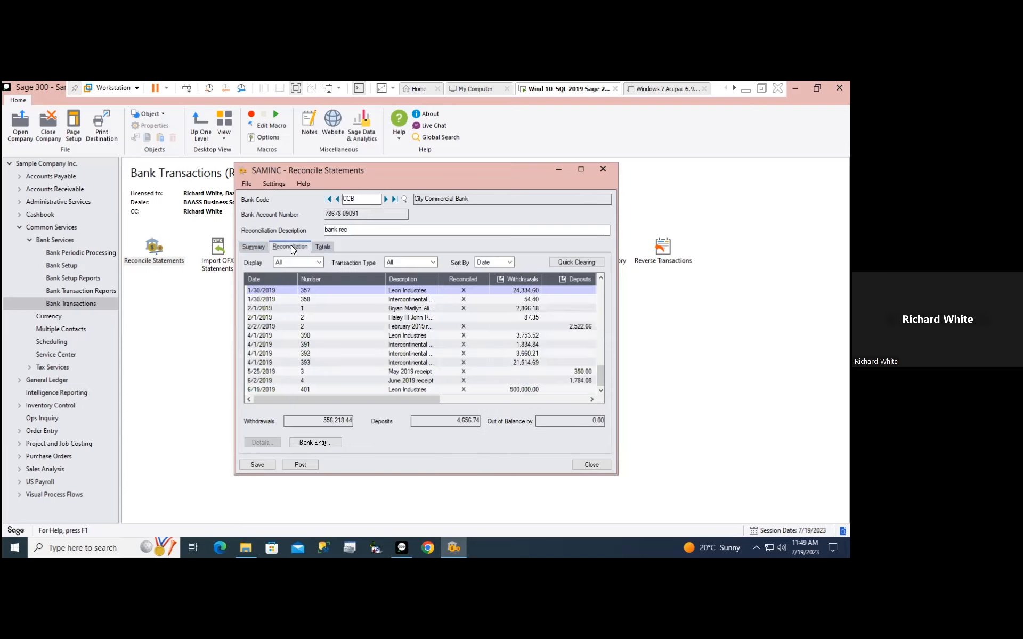
# Go through the CCB reconciliation transactions from February 2019 down to the March 2020 receipt
pyautogui.click(285, 308)
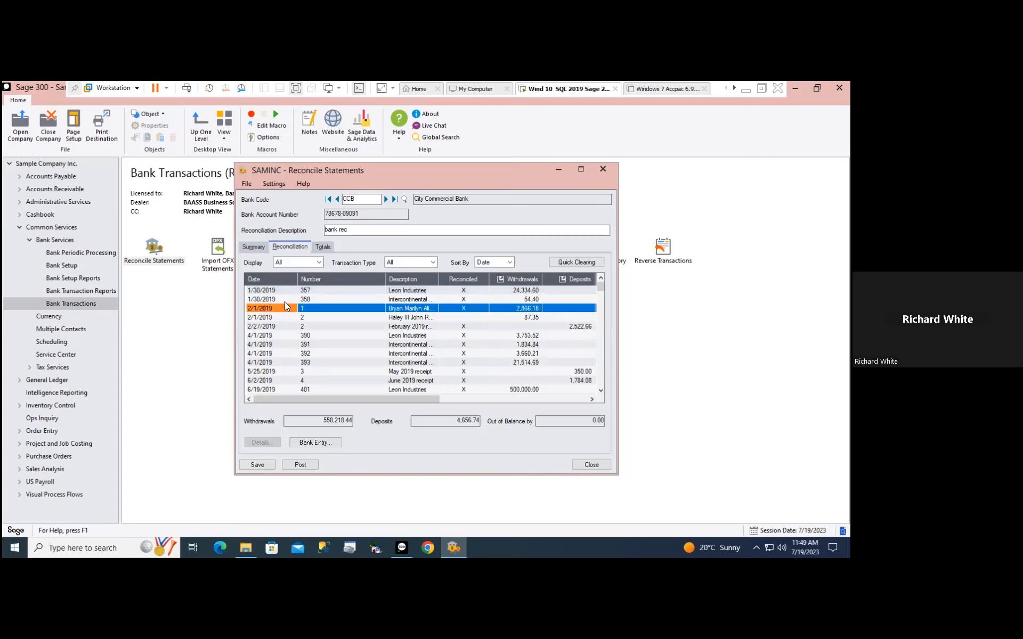
pyautogui.press('Down')
pyautogui.press('Down')
pyautogui.press('Down')
pyautogui.press('Down')
pyautogui.press('Down')
pyautogui.press('Down')
pyautogui.press('Down')
pyautogui.press('Down')
pyautogui.press('Down')
pyautogui.press('Down')
pyautogui.press('Down')
pyautogui.press('Down')
pyautogui.press('Down')
pyautogui.press('Down')
pyautogui.press('Down')
pyautogui.press('Down')
pyautogui.press('Down')
pyautogui.press('Down')
pyautogui.press('Down')
pyautogui.press('Down')
pyautogui.press('Down')
pyautogui.press('Down')
pyautogui.press('Down')
pyautogui.press('Down')
pyautogui.press('Down')
pyautogui.press('Down')
pyautogui.press('Down')
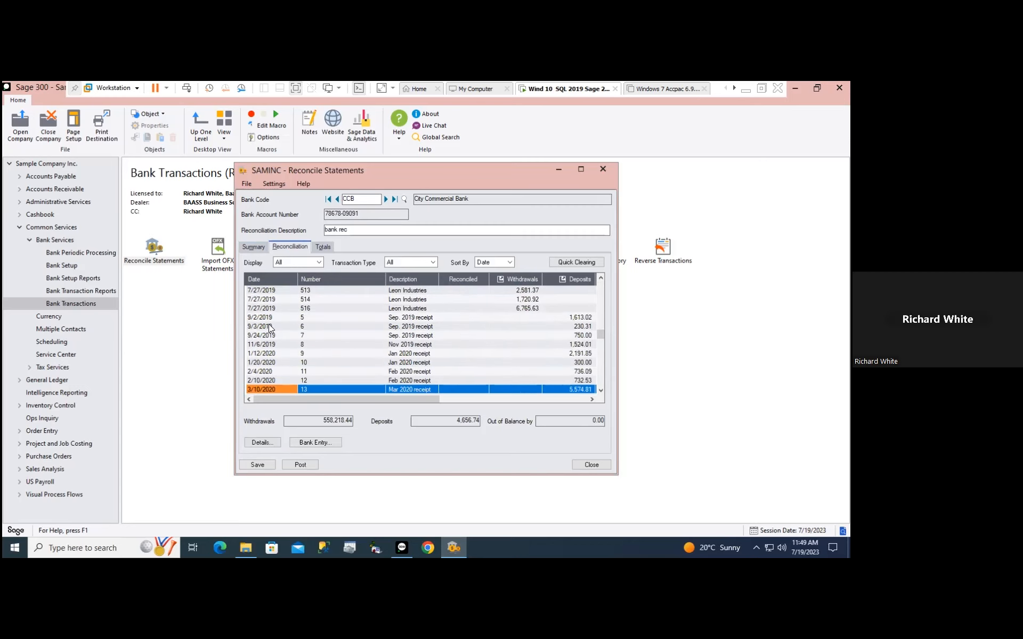
# Examine the unreconciled 2019 and early 2020 receipts and the Leon Industries withdrawals dated 7/27/2019
pyautogui.click(269, 327)
pyautogui.click(270, 336)
pyautogui.click(266, 346)
pyautogui.click(269, 363)
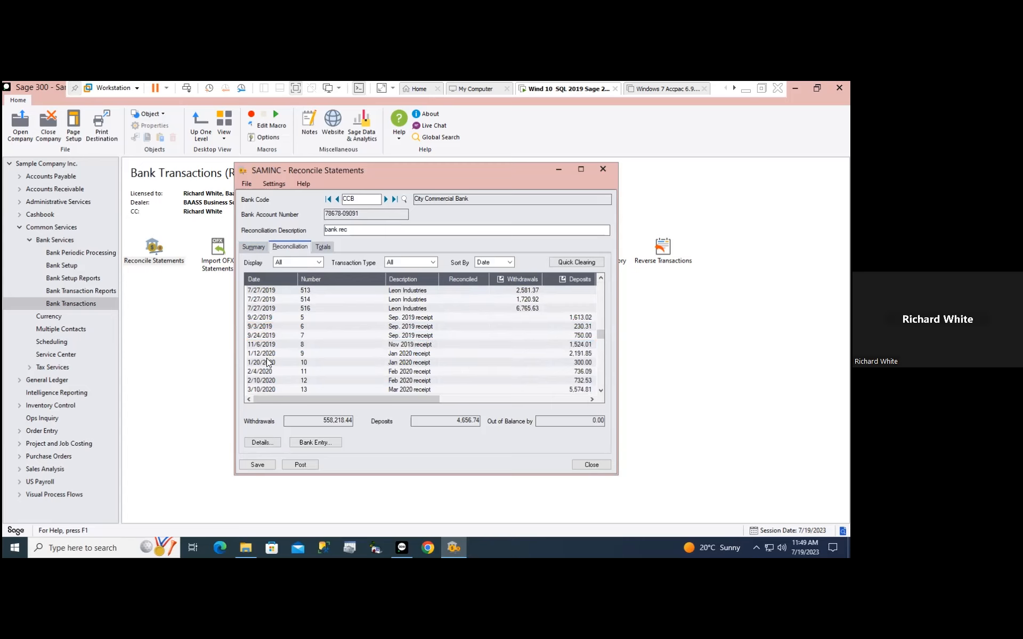
pyautogui.click(270, 338)
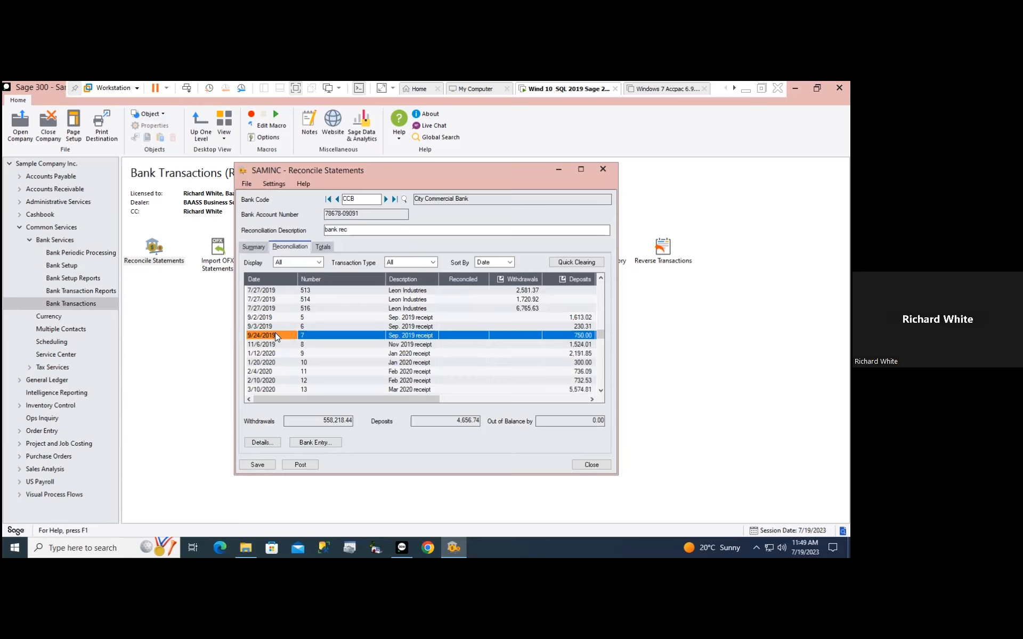
pyautogui.click(275, 290)
pyautogui.click(275, 300)
pyautogui.click(275, 307)
pyautogui.click(275, 297)
pyautogui.click(276, 292)
pyautogui.click(278, 300)
pyautogui.click(279, 308)
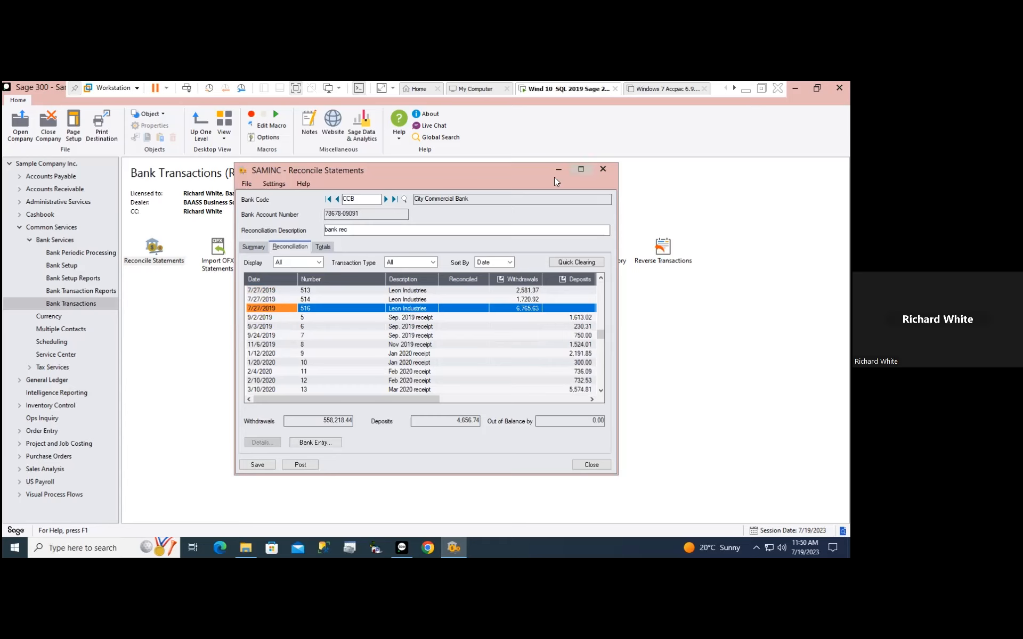
# Look at a blank bank entry opened from the CCB reconciliation, including its detail line, and close both windows
pyautogui.click(366, 199)
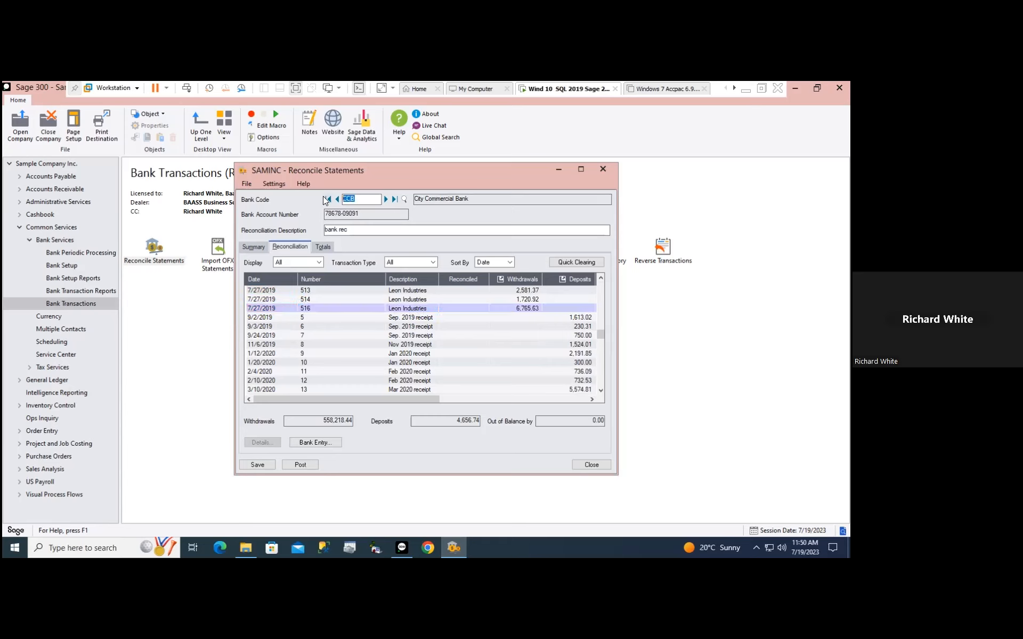
pyautogui.click(310, 443)
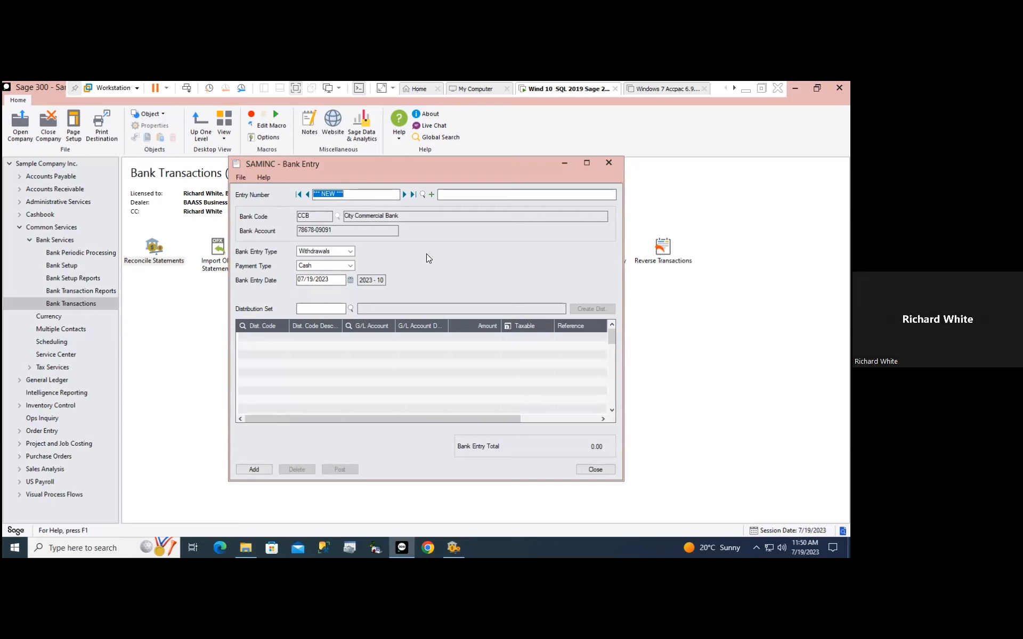
pyautogui.click(361, 336)
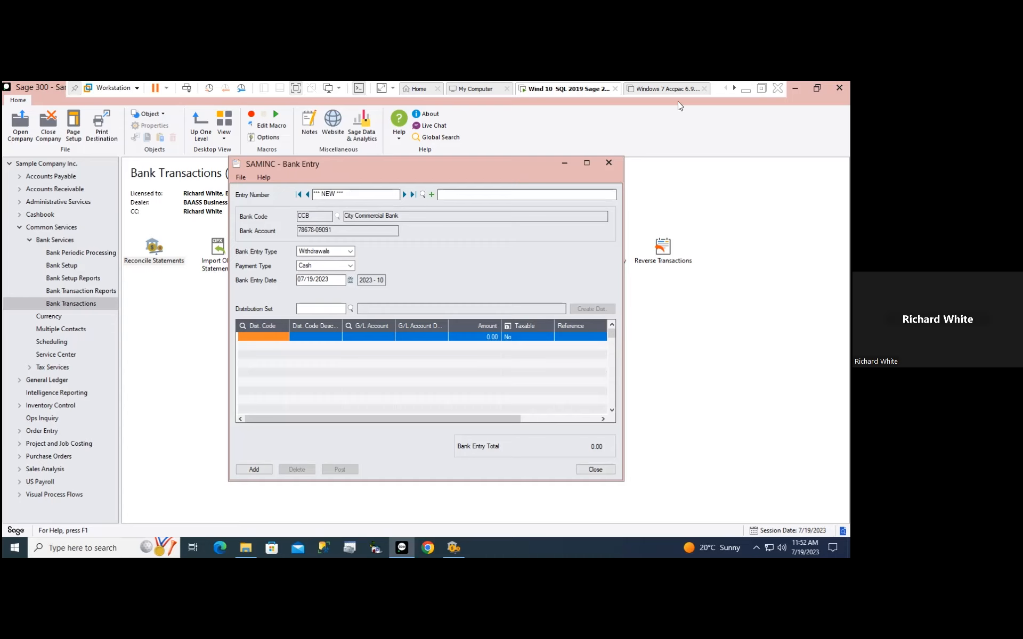
pyautogui.click(607, 163)
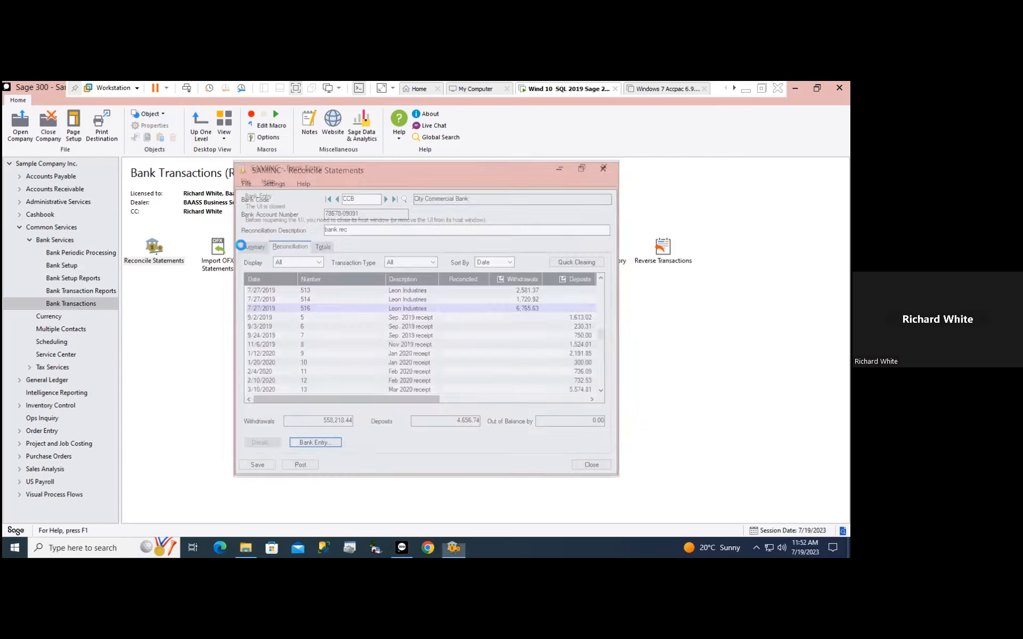
pyautogui.click(602, 169)
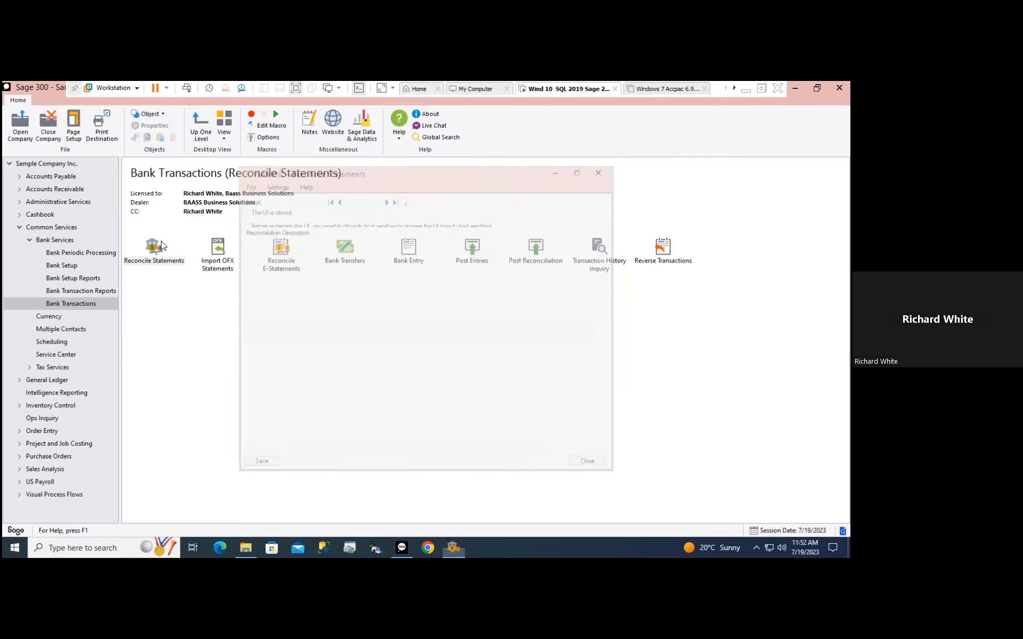
# Open the G/L Batch List and go through the bank-sourced (BK) batches 000231 to 000237
pyautogui.click(45, 381)
pyautogui.doubleClick(219, 249)
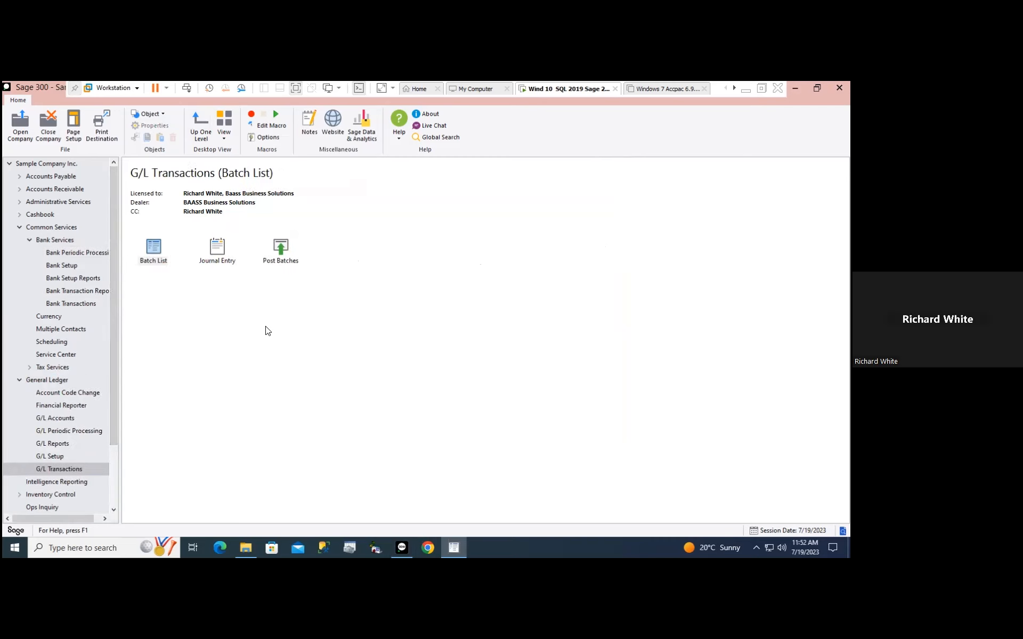
pyautogui.click(351, 359)
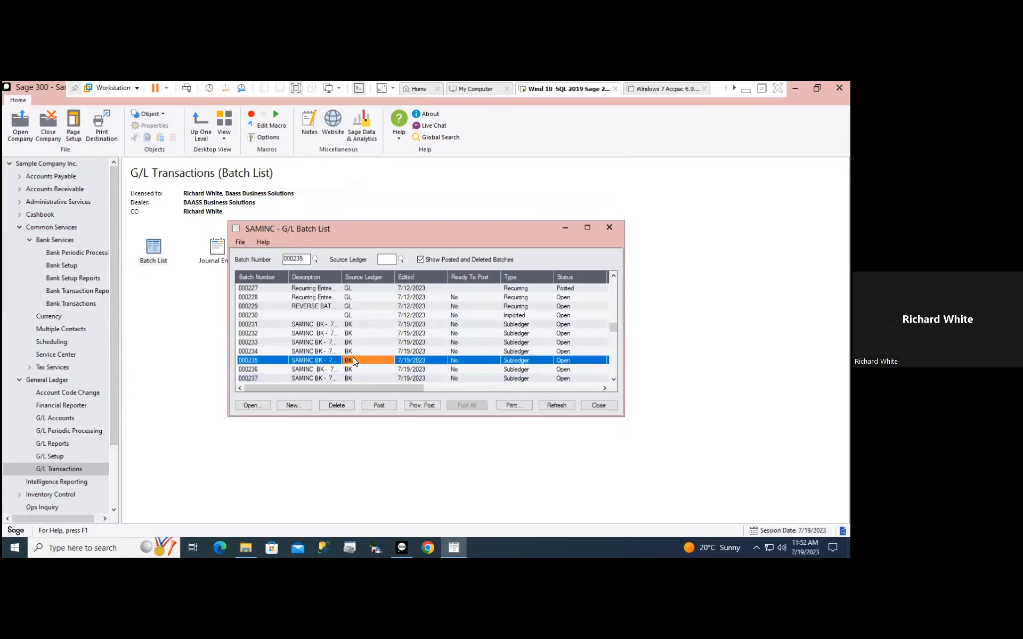
pyautogui.click(350, 324)
pyautogui.click(349, 333)
pyautogui.click(348, 342)
pyautogui.click(349, 352)
pyautogui.click(348, 361)
pyautogui.click(350, 370)
pyautogui.click(341, 378)
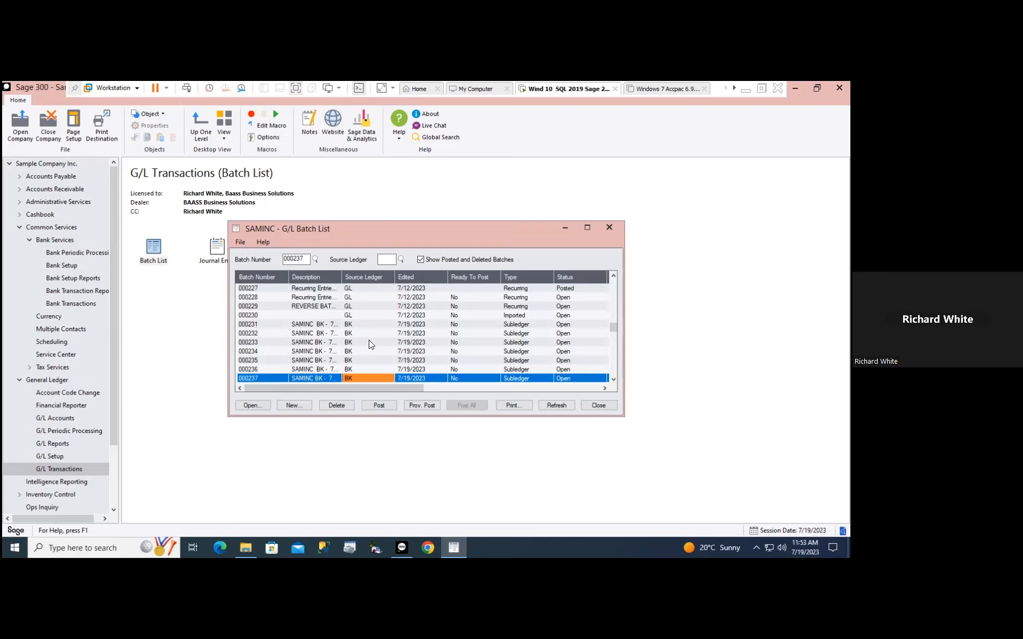
# Create a new G/L batch described as "test batch" and set the first entry's source code to GL-JE
pyautogui.click(294, 406)
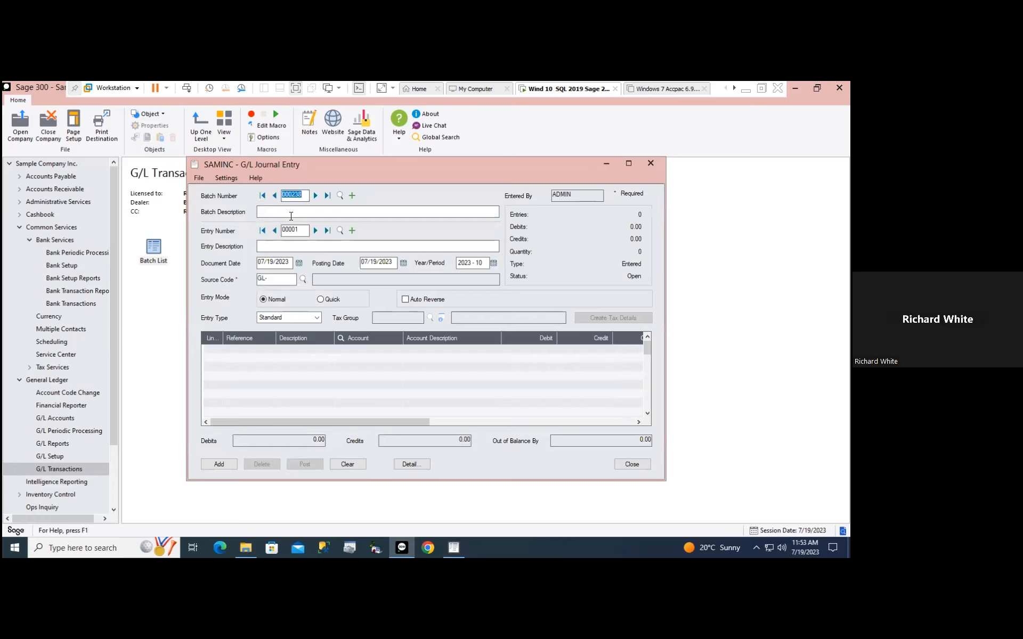
pyautogui.click(285, 212)
pyautogui.write('test batch')
pyautogui.click(348, 346)
pyautogui.click(397, 278)
pyautogui.click(280, 280)
pyautogui.write('GL-JE')
pyautogui.press('Tab')
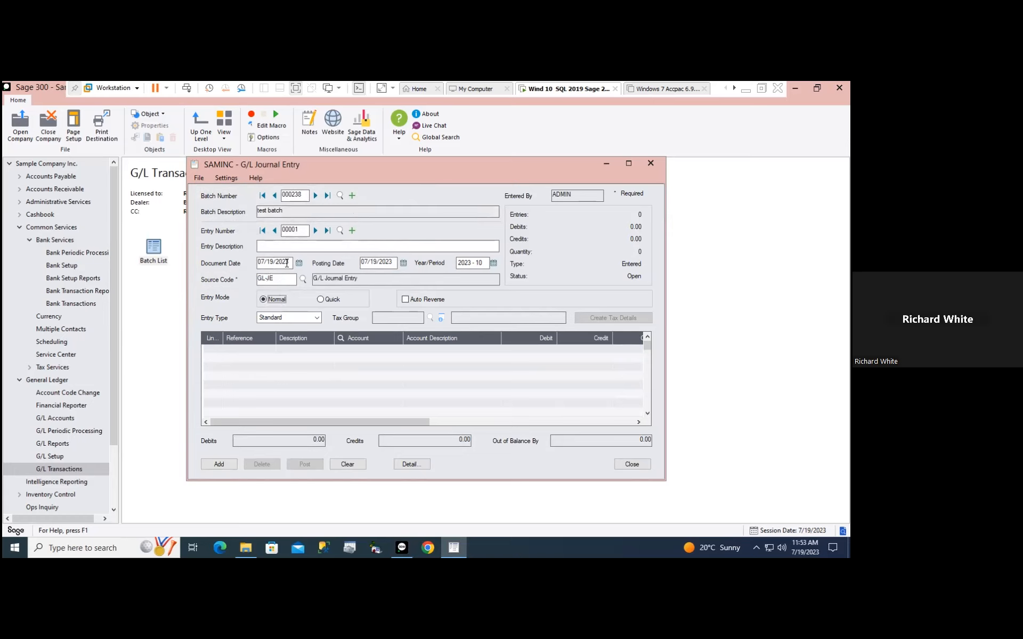
# Set the journal entry's document date and posting date to 08/29/2022, accepting the date outside the allowed range
pyautogui.moveTo(291, 262); pyautogui.dragTo(256, 263)
pyautogui.rightClick(264, 262)
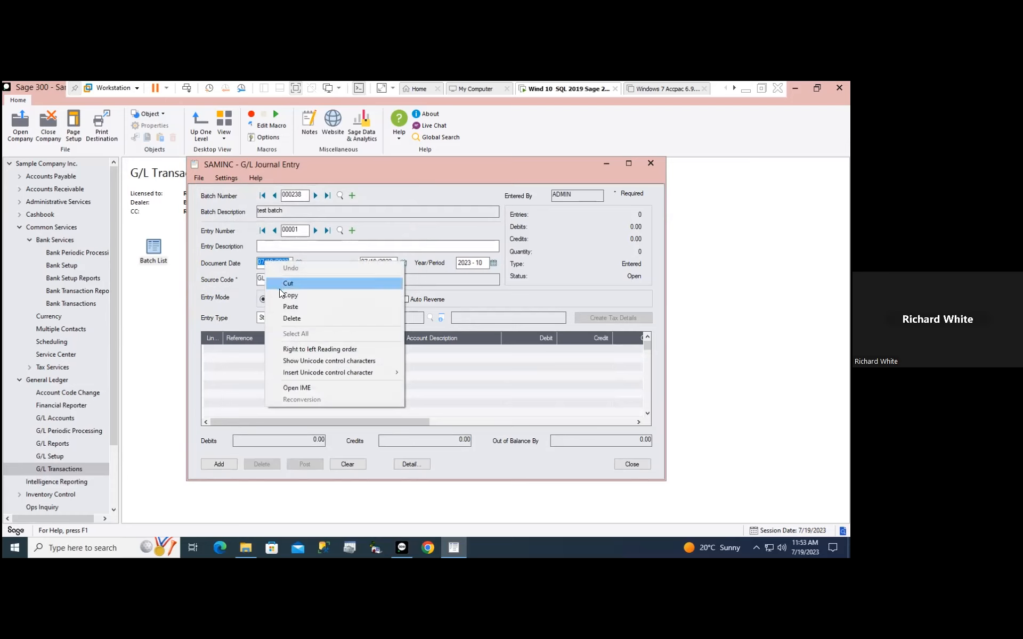
pyautogui.click(290, 306)
pyautogui.click(396, 262)
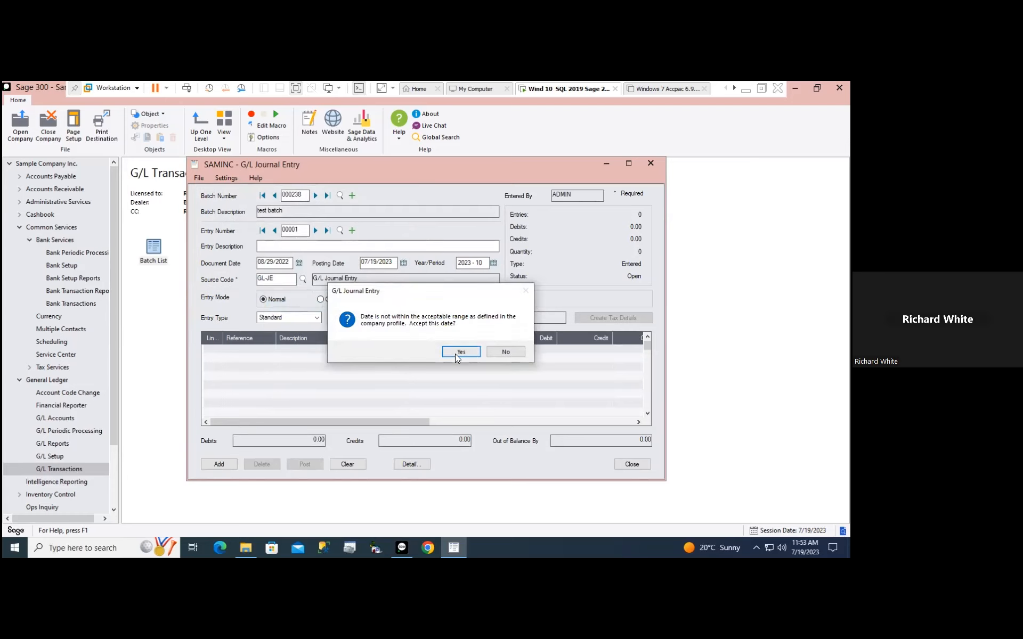
pyautogui.click(459, 352)
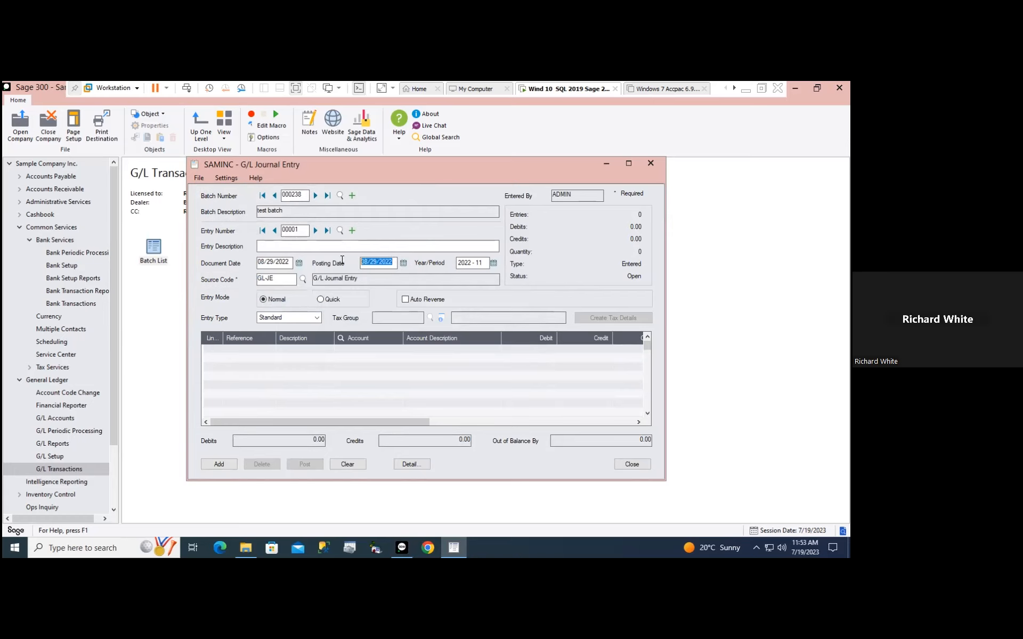
pyautogui.rightClick(370, 261)
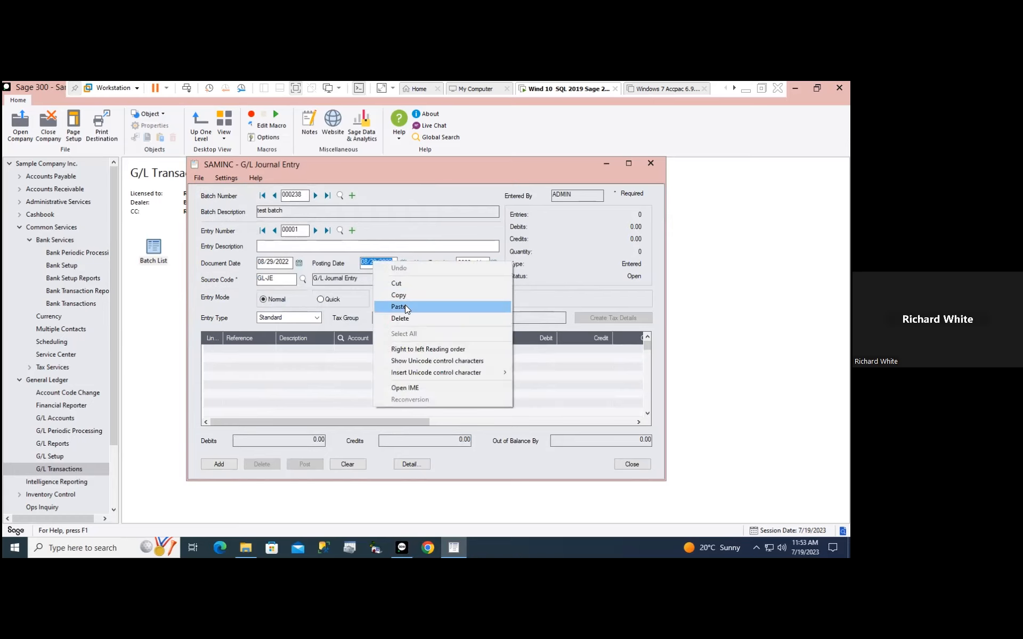
pyautogui.click(405, 305)
# Add a first journal line debiting account 1020, Bank account, operating, with 2,500,000.00
pyautogui.click(342, 337)
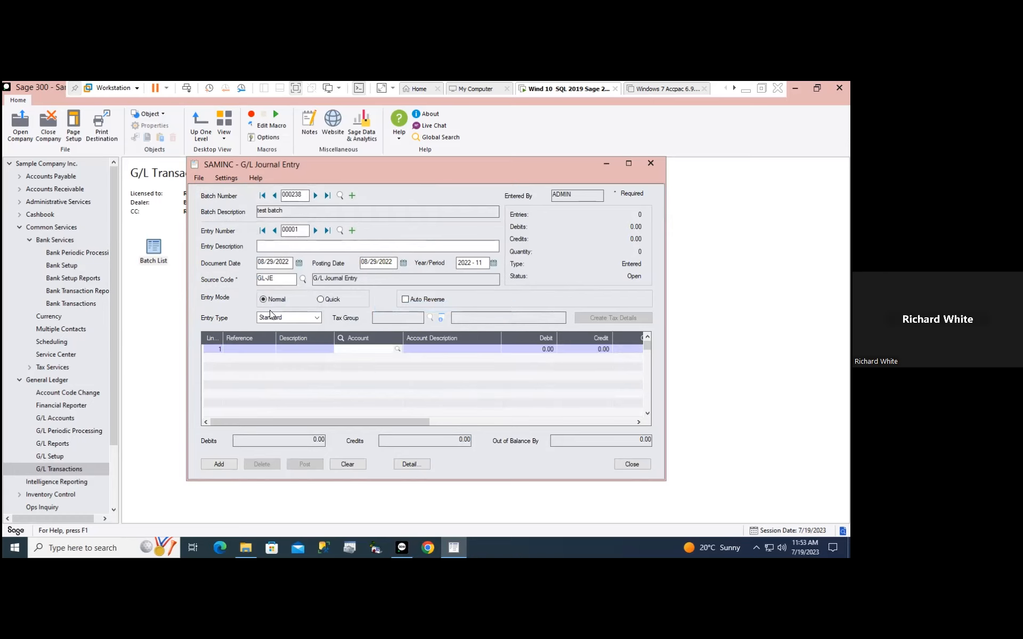
pyautogui.click(166, 242)
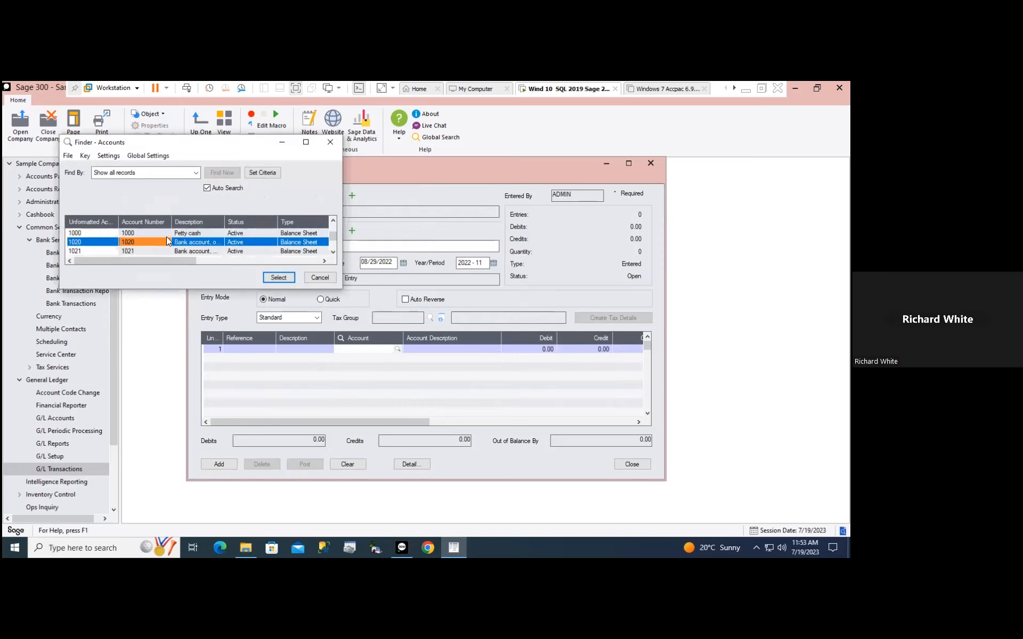
pyautogui.moveTo(220, 222); pyautogui.dragTo(288, 221)
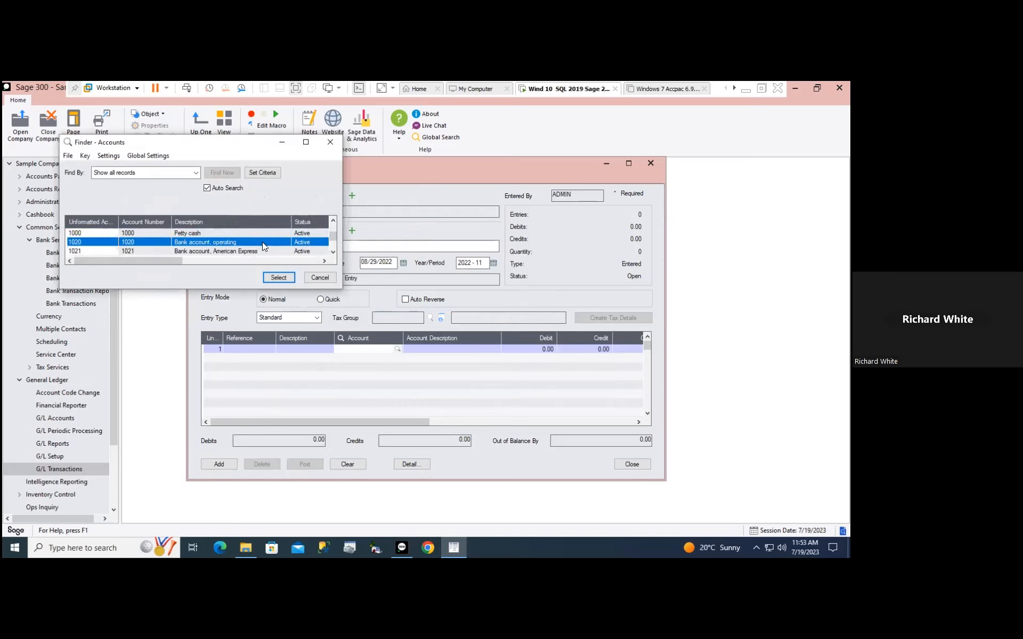
pyautogui.doubleClick(144, 240)
pyautogui.click(521, 347)
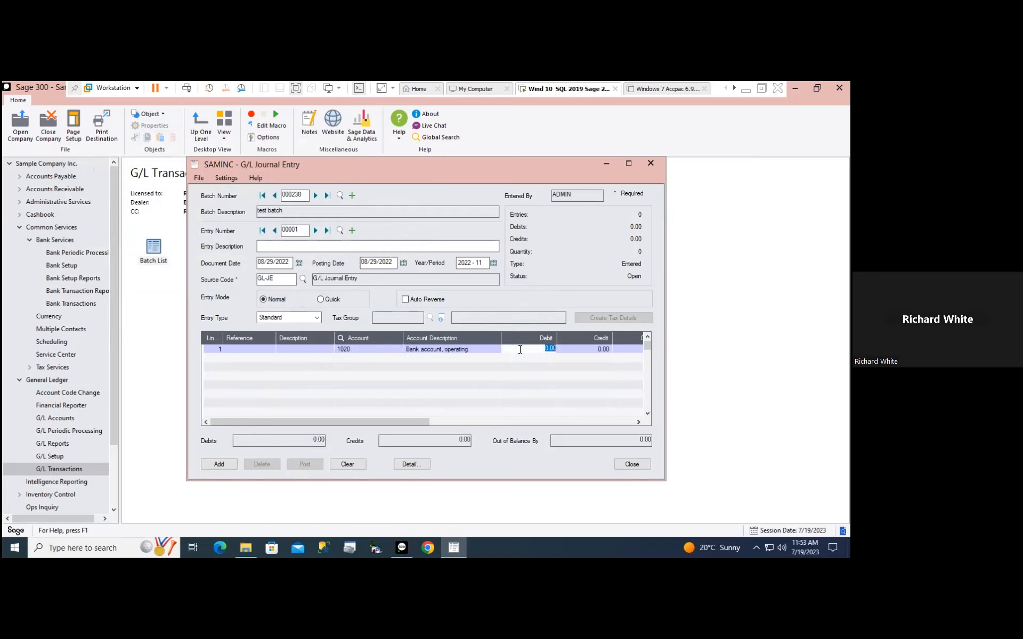
pyautogui.write('2500000')
pyautogui.press('Return')
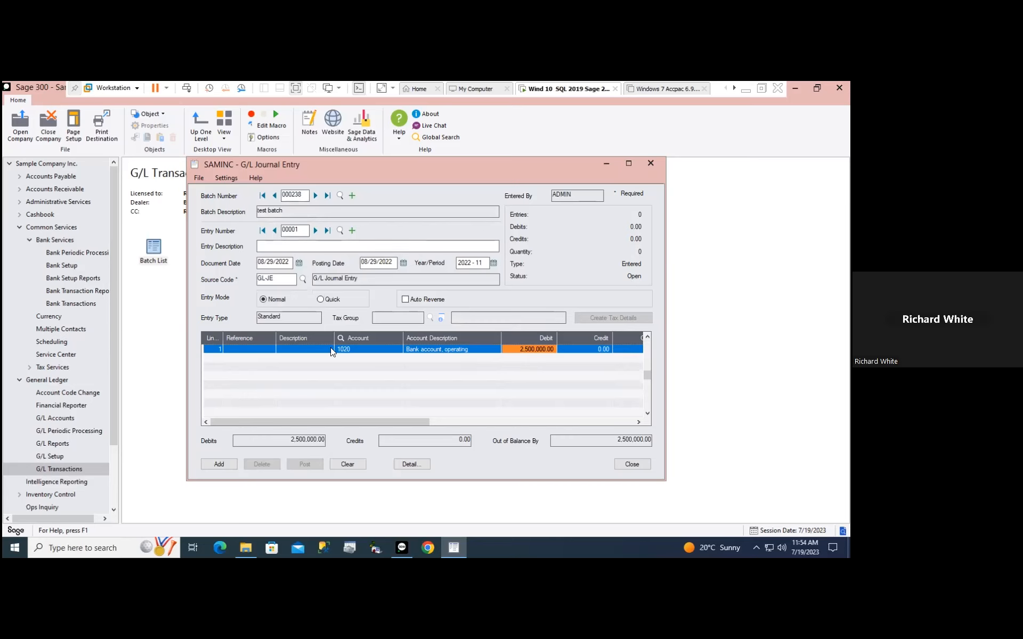
# Add a second journal line crediting account 1400, Prepaid insurance, with 2,500,000.00, and review both lines
pyautogui.click(362, 359)
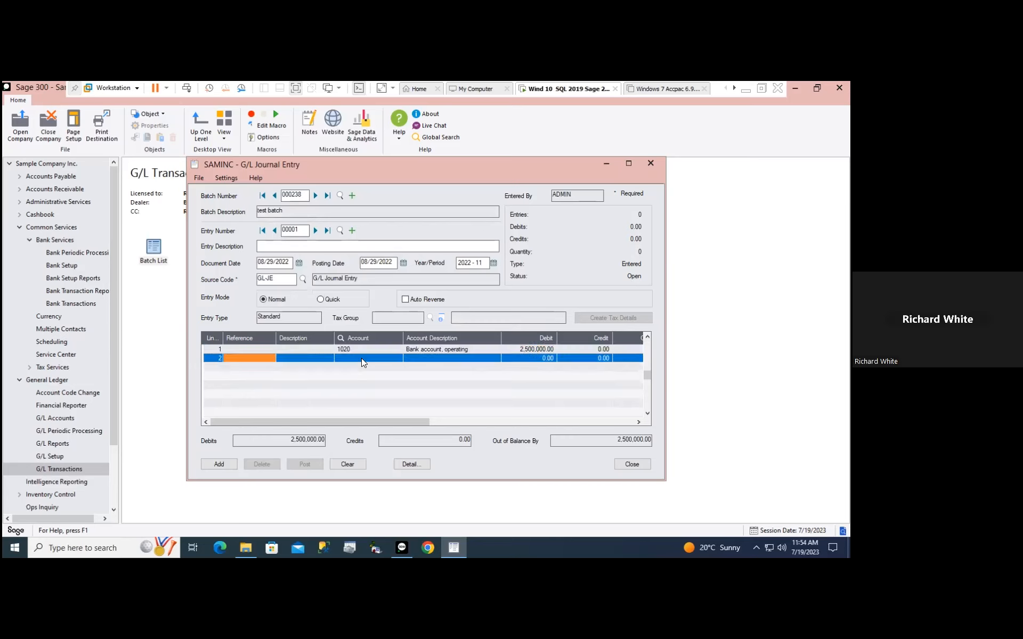
pyautogui.click(340, 338)
pyautogui.scroll(-5, 187, 245)
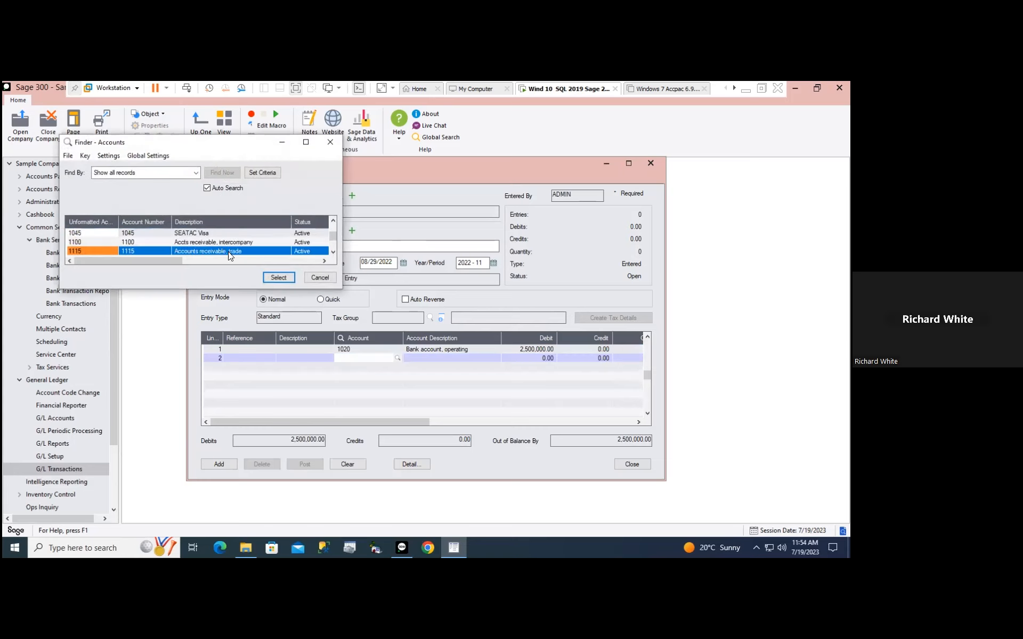
pyautogui.click(284, 277)
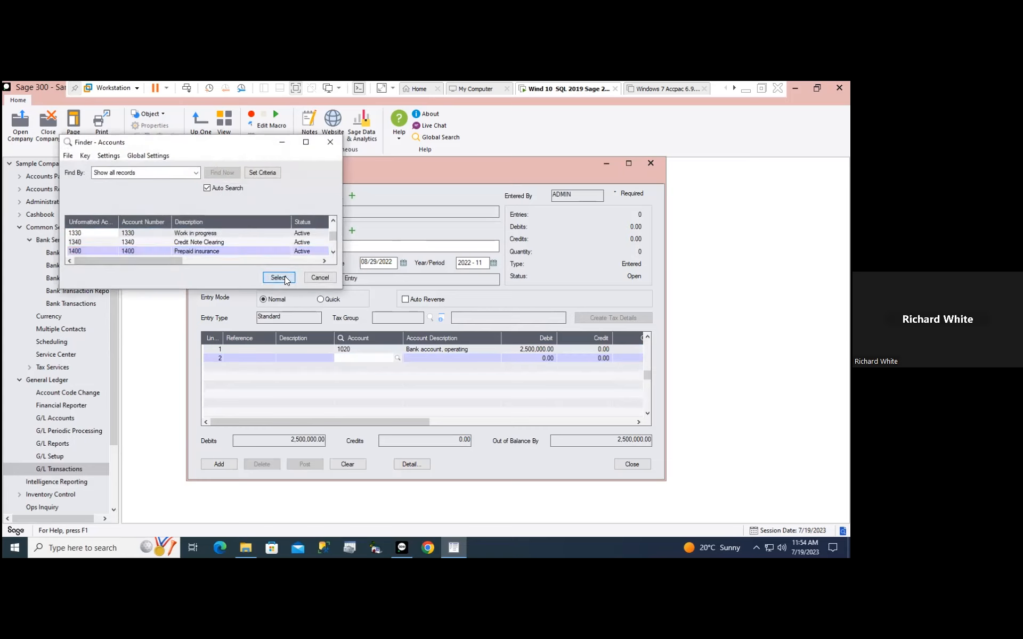
pyautogui.click(584, 358)
pyautogui.write('2,500,0')
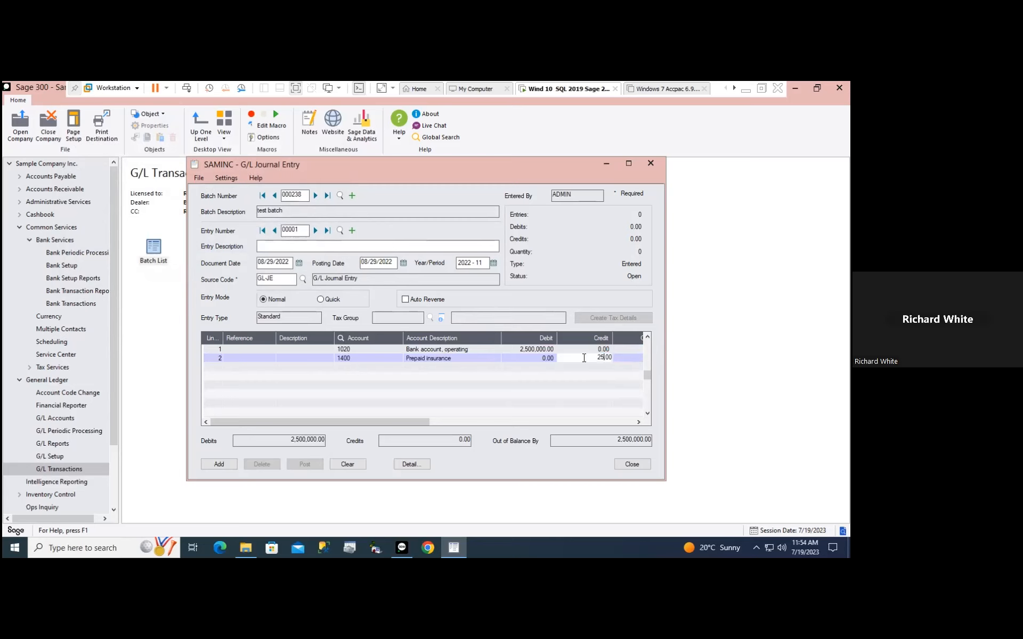
pyautogui.write('00')
pyautogui.press('Return')
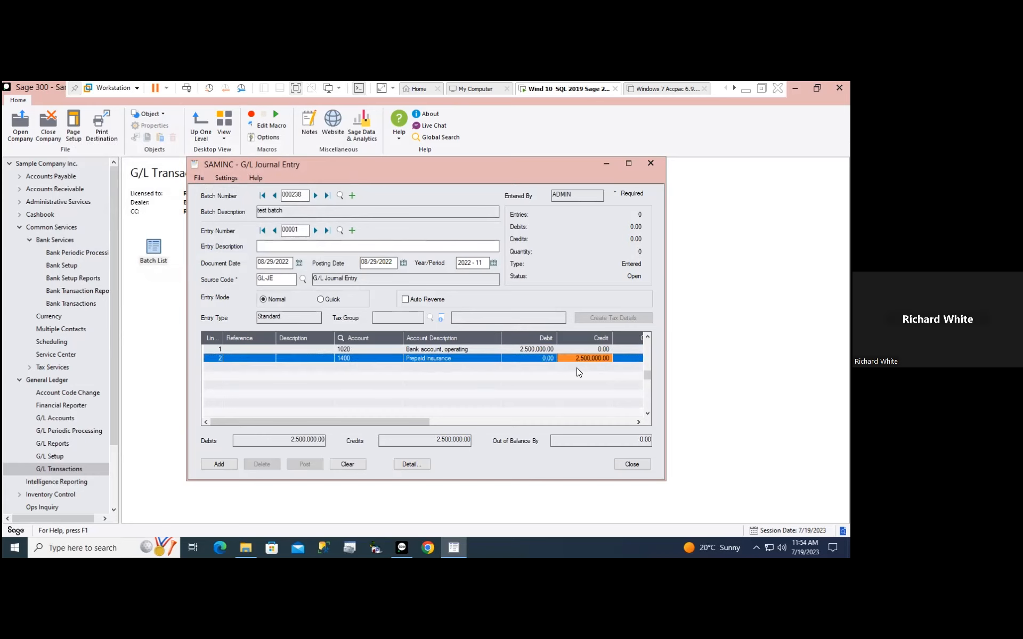
pyautogui.click(516, 349)
pyautogui.click(515, 358)
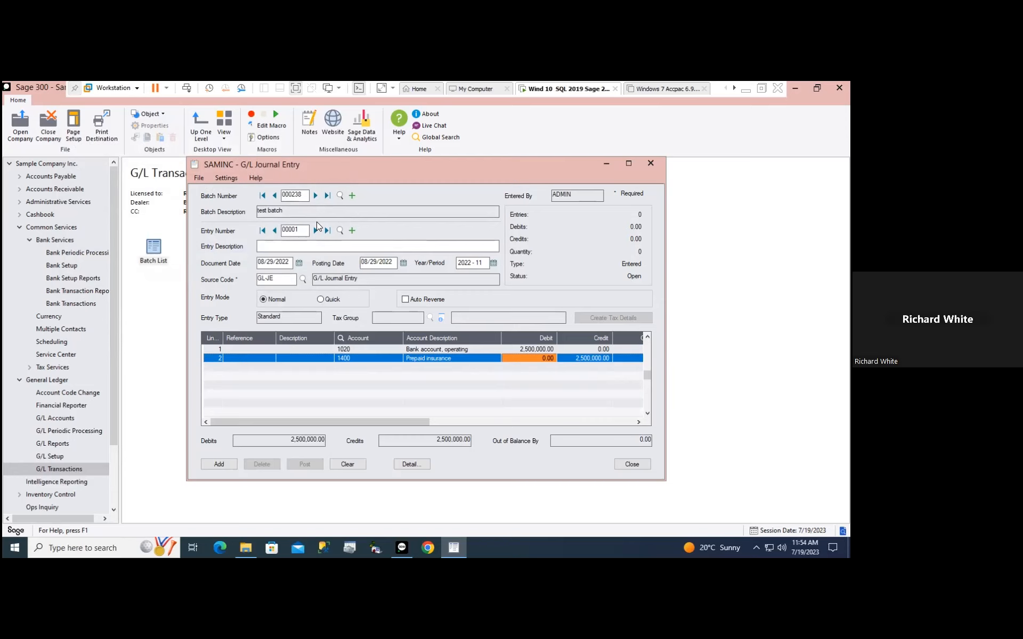
pyautogui.click(349, 348)
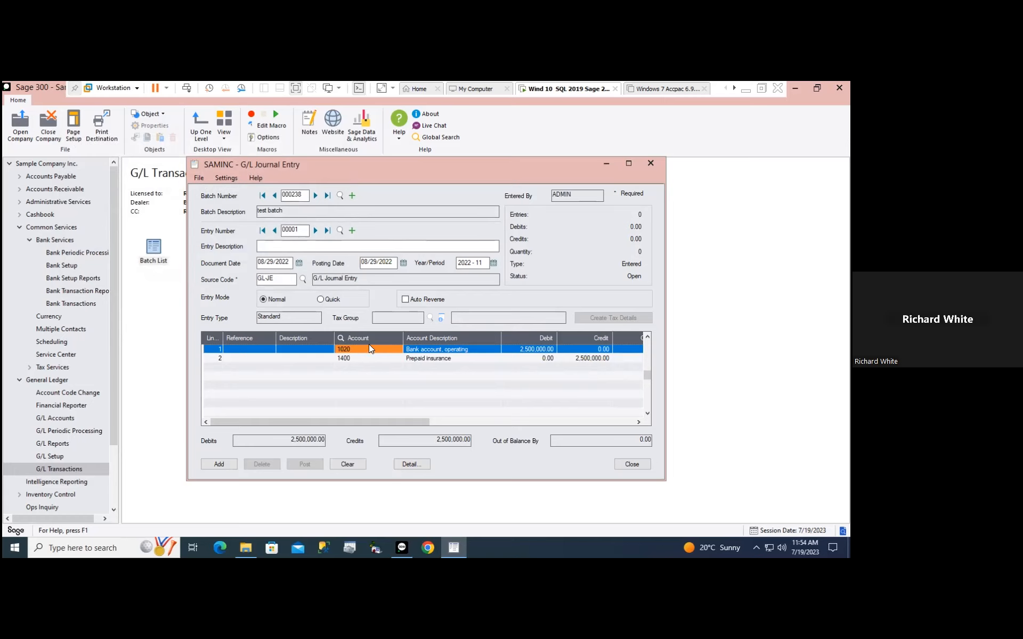
# Add the journal entry to the test batch, post that batch from the Batch List and close the list
pyautogui.click(233, 462)
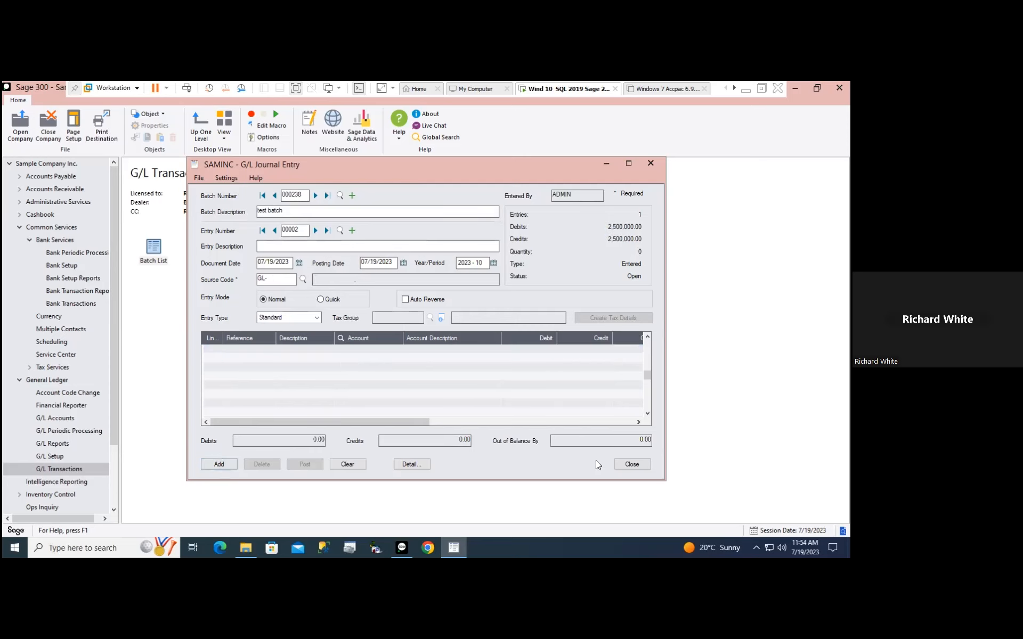
pyautogui.click(627, 465)
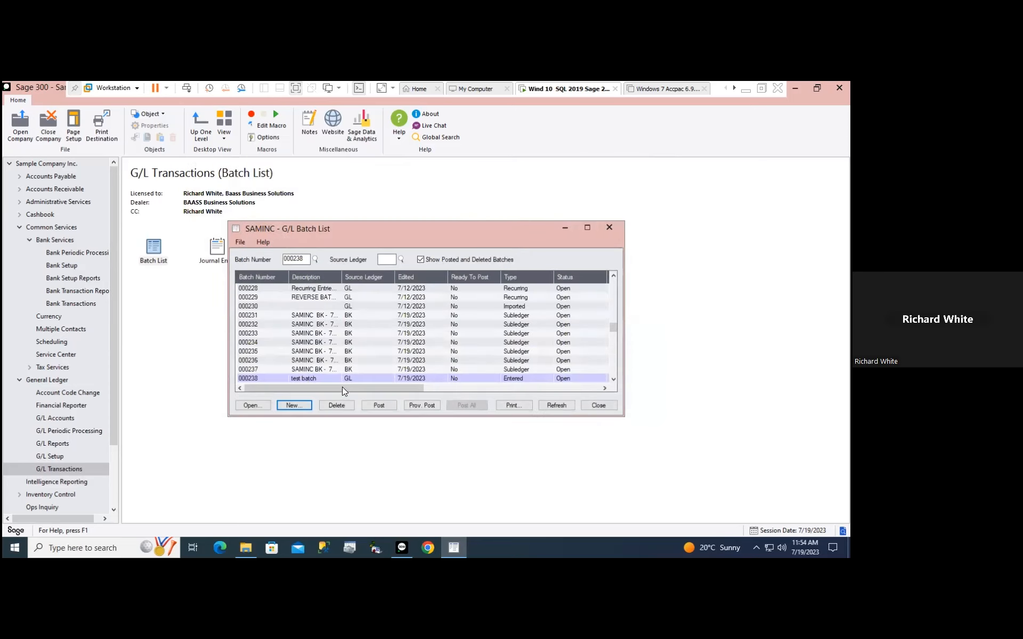
pyautogui.click(379, 405)
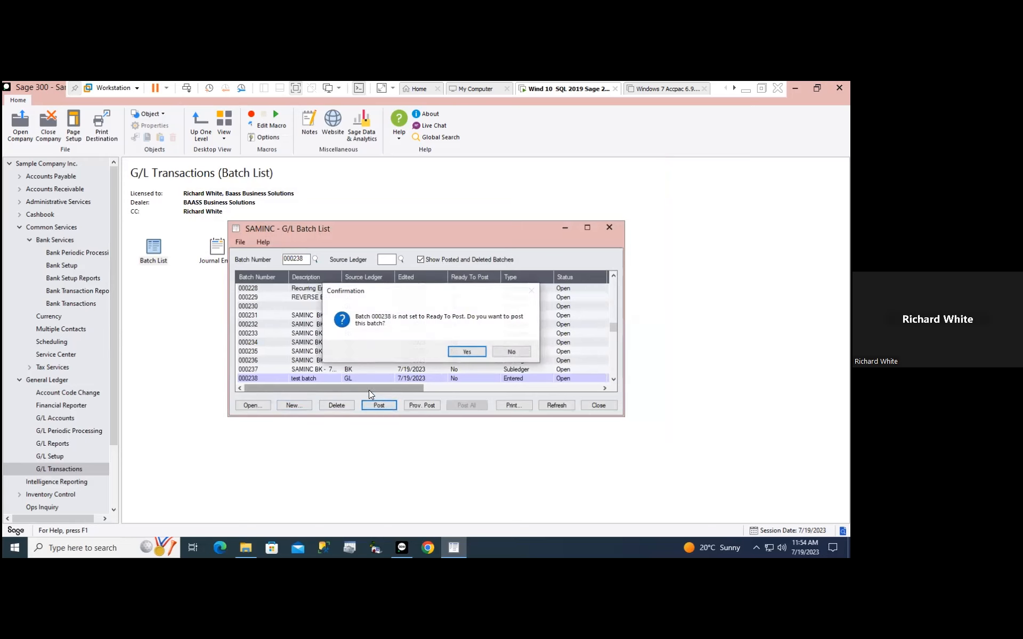
pyautogui.click(462, 351)
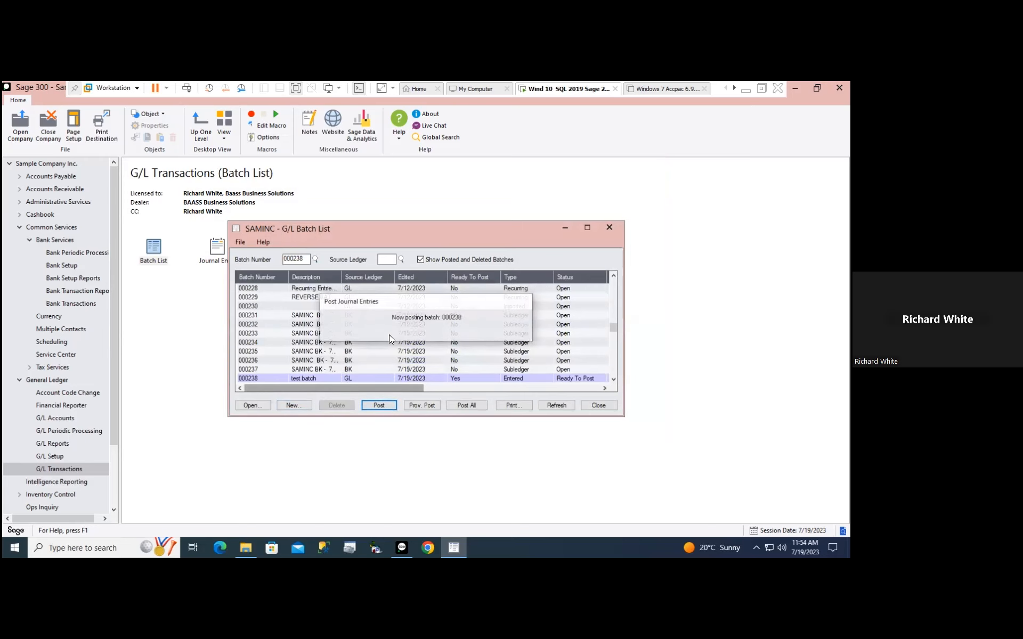
pyautogui.click(434, 342)
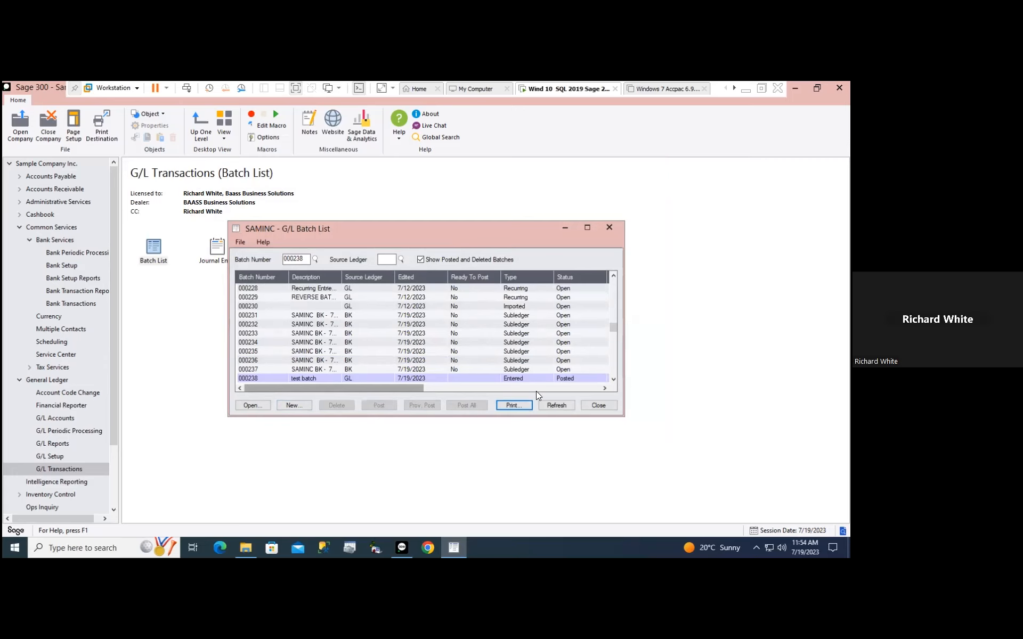
pyautogui.click(590, 405)
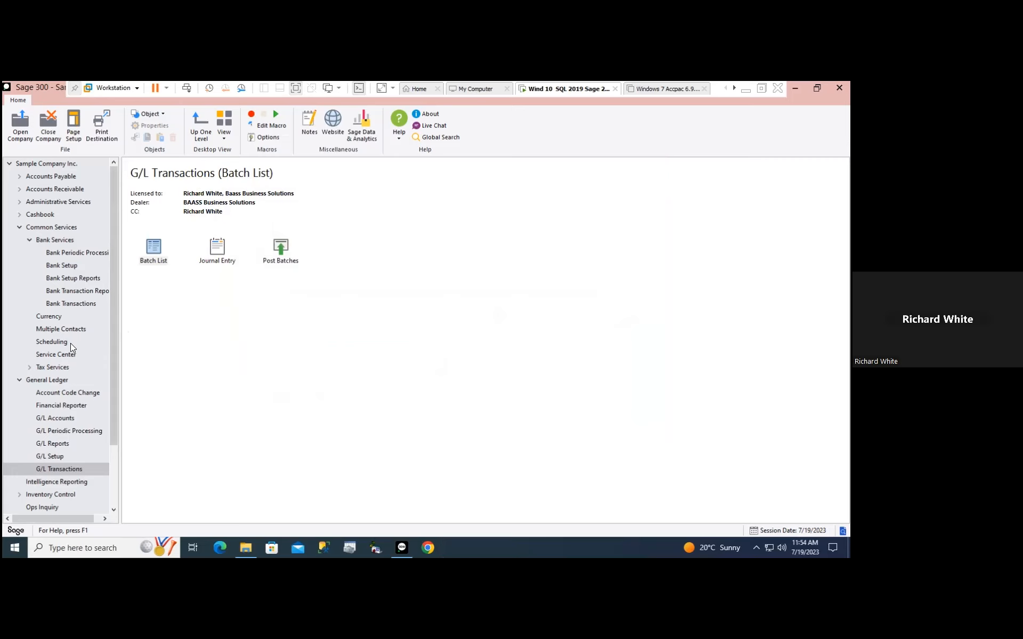
# Return to Bank Transactions in Bank Services and reopen Reconcile Statements
pyautogui.click(56, 379)
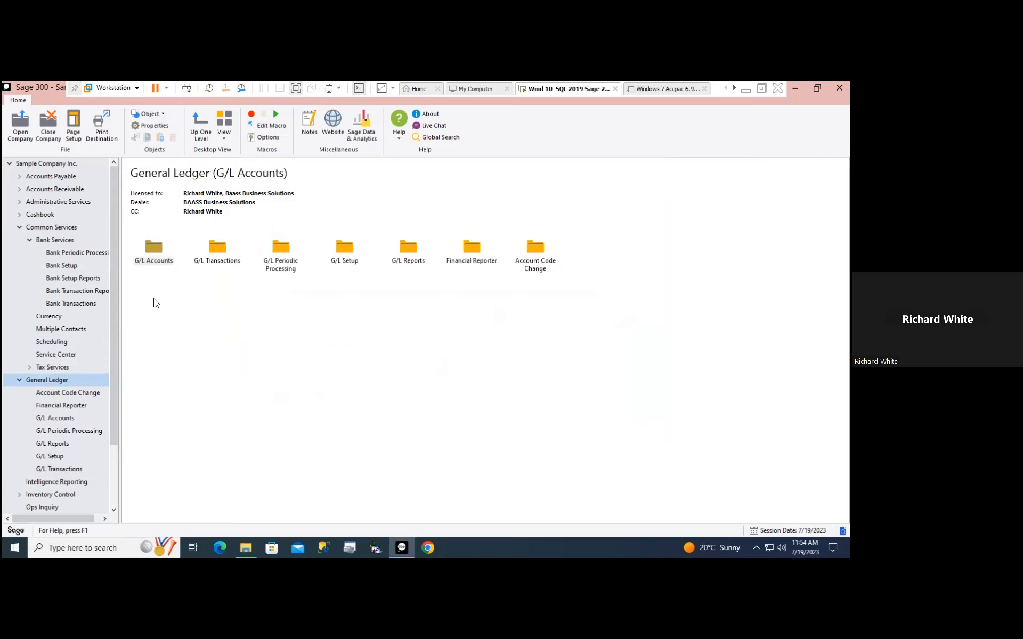
pyautogui.click(50, 242)
pyautogui.doubleClick(222, 252)
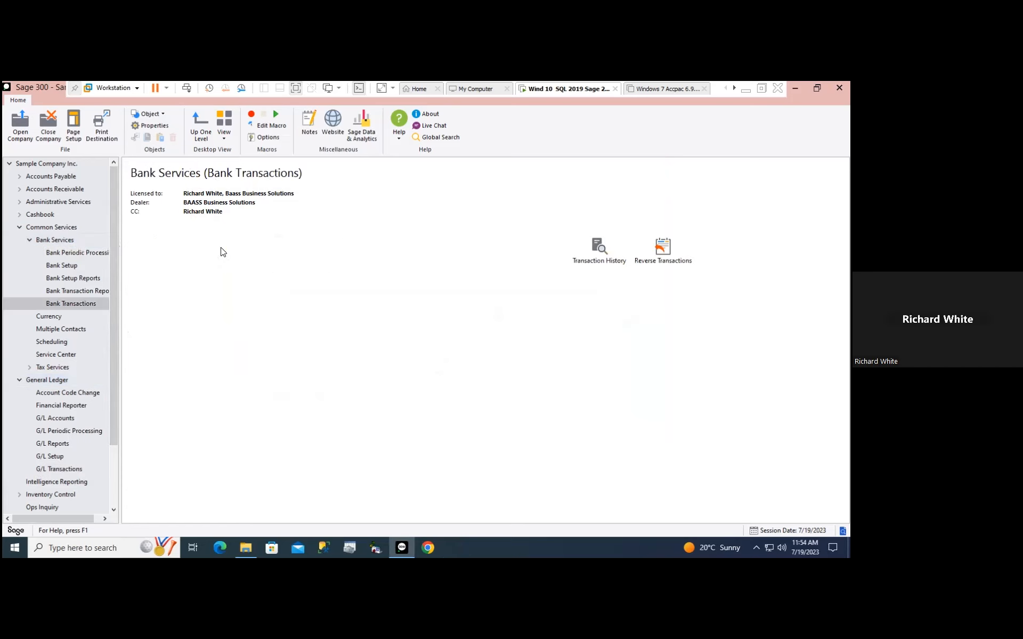
pyautogui.doubleClick(152, 245)
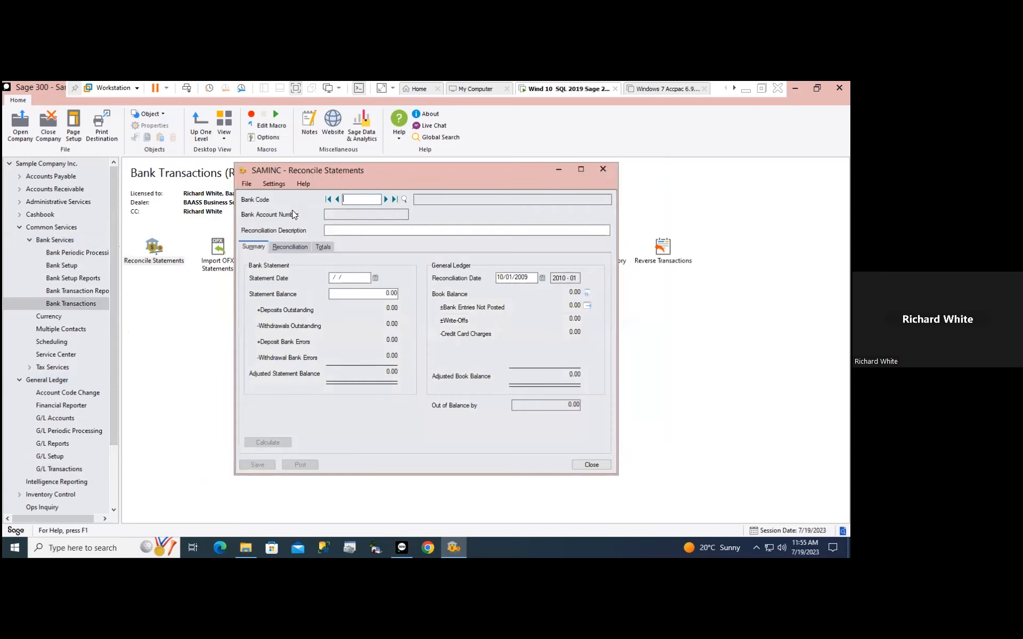
# Load bank CCB, City Commercial Bank, for reconciliation and go to the last transactions in its reconciliation list
pyautogui.click(385, 198)
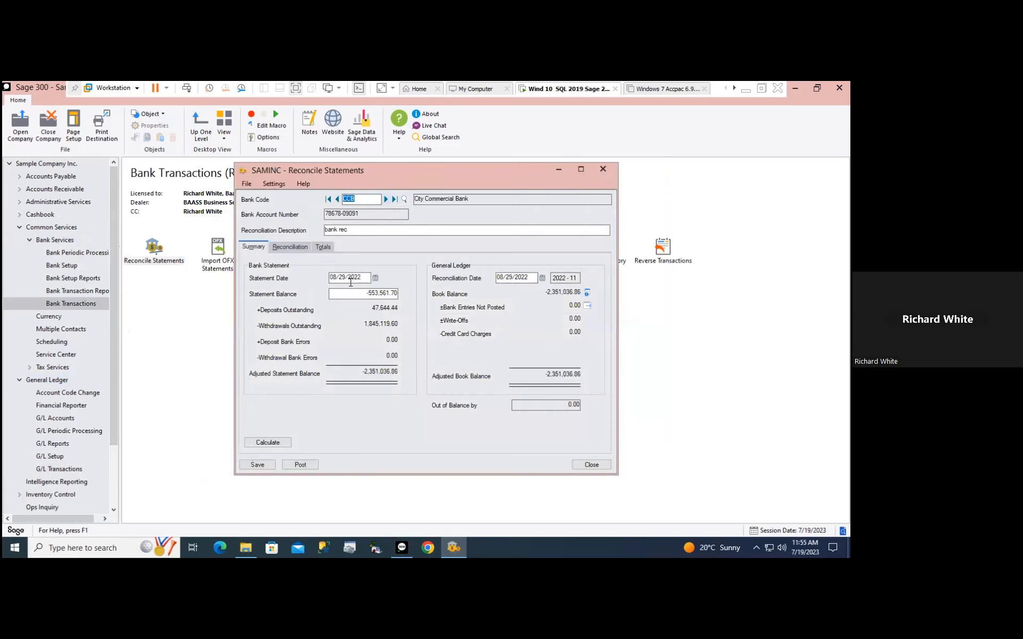
pyautogui.click(289, 246)
pyautogui.click(306, 298)
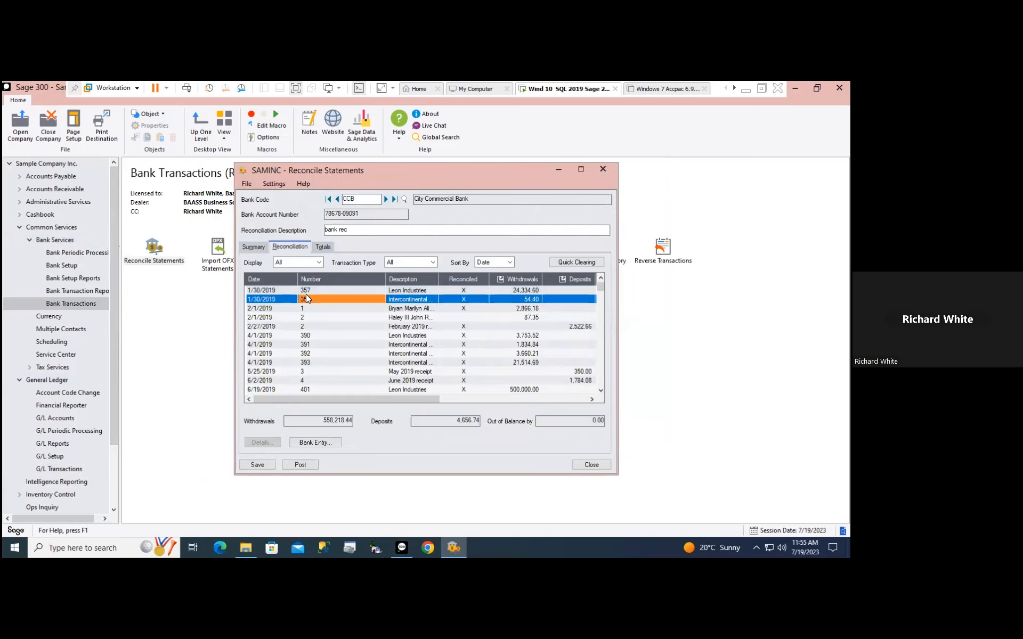
pyautogui.hotkey('ctrl', 'End')
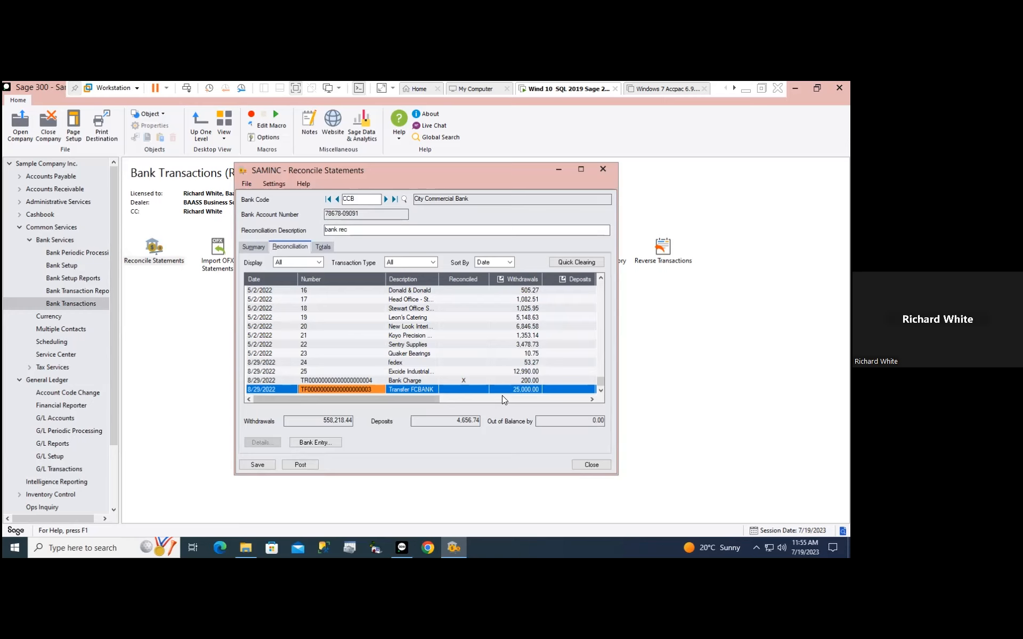
# Start a new bank entry from the reconciliation, described "to recored gl posting" and dated 08/29/2022
pyautogui.click(312, 443)
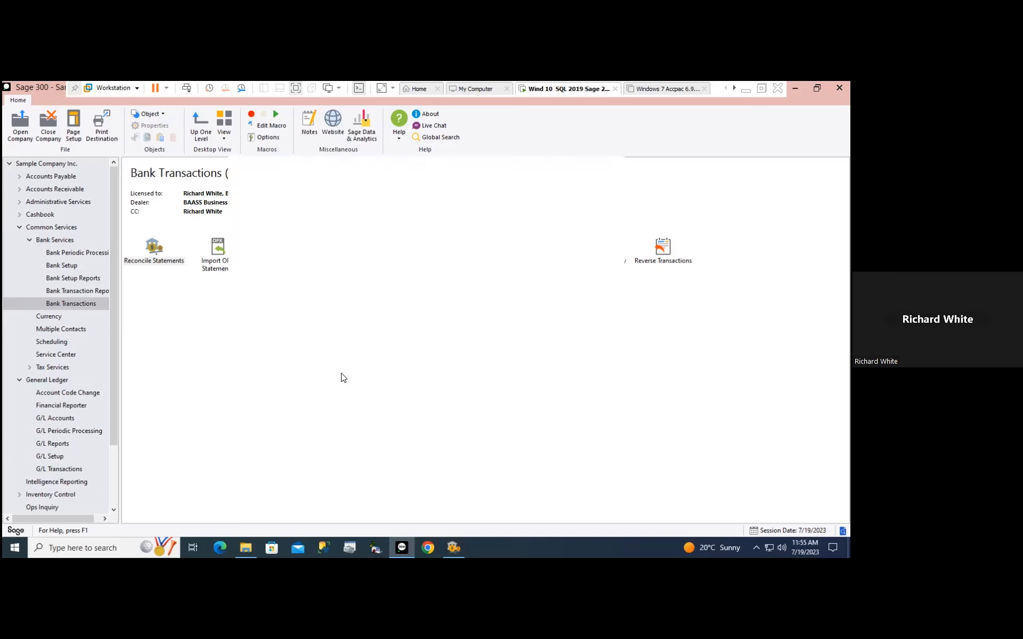
pyautogui.click(449, 194)
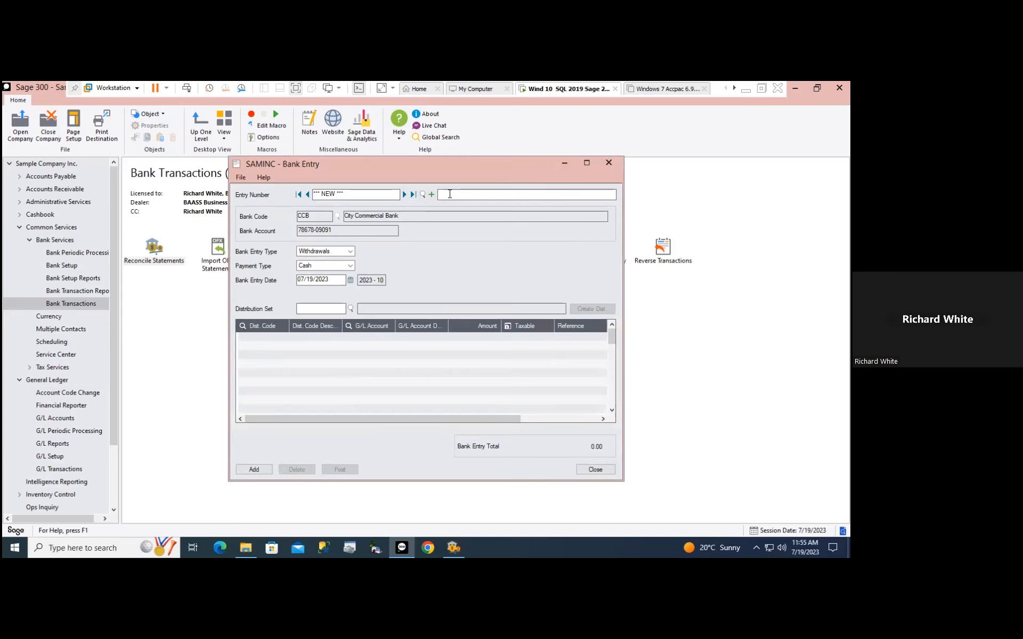
pyautogui.write('to recored gl posting')
pyautogui.moveTo(340, 278); pyautogui.dragTo(297, 279)
pyautogui.rightClick(304, 279)
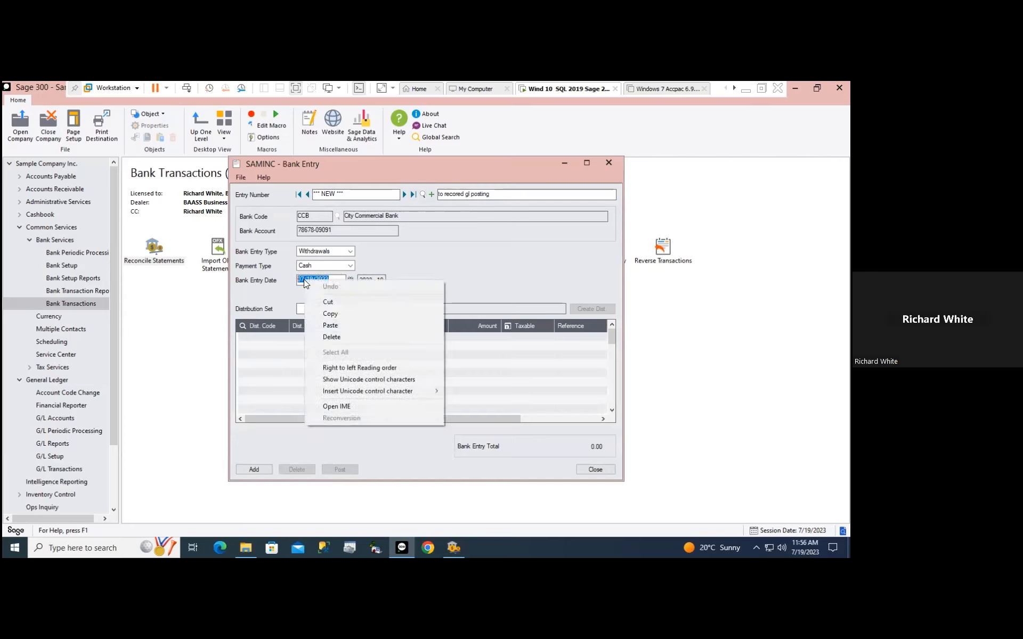
pyautogui.click(330, 325)
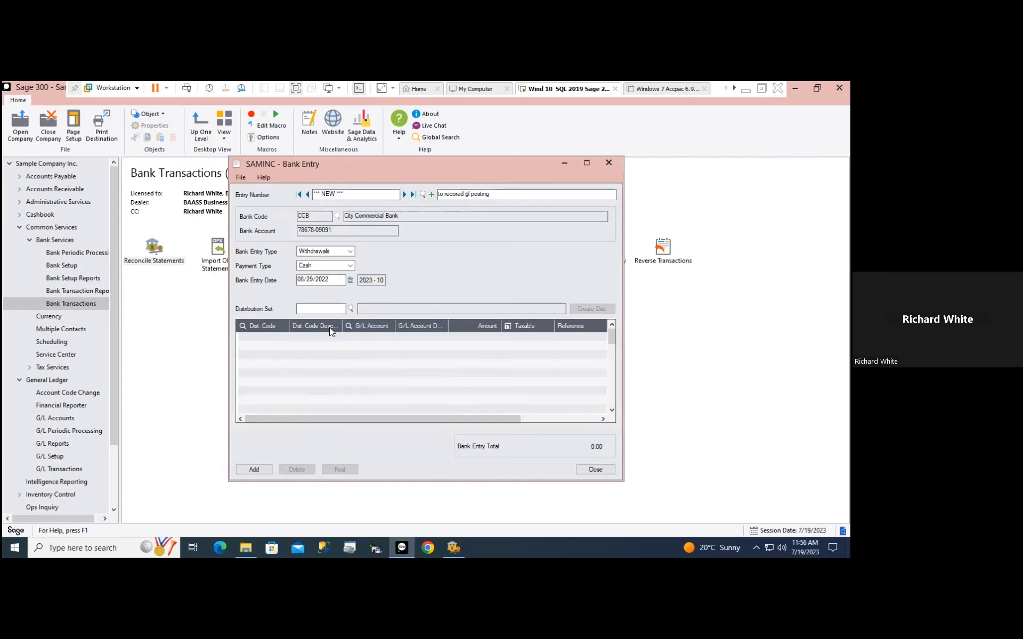
pyautogui.click(356, 330)
pyautogui.click(461, 352)
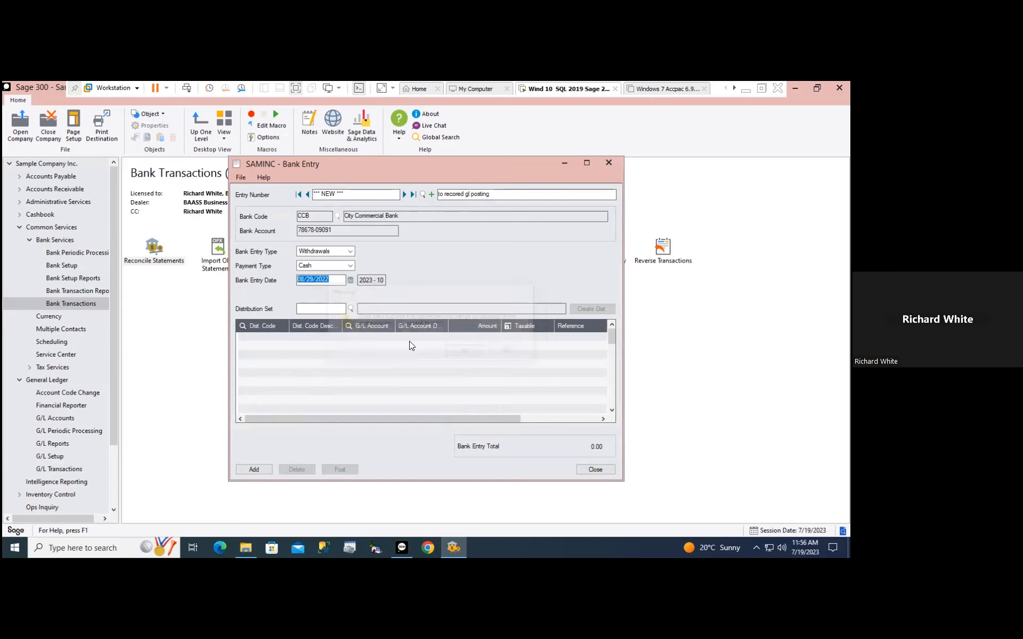
# Add a distribution line to the withdrawal entry with G/L account 1020 and no distribution code
pyautogui.click(409, 345)
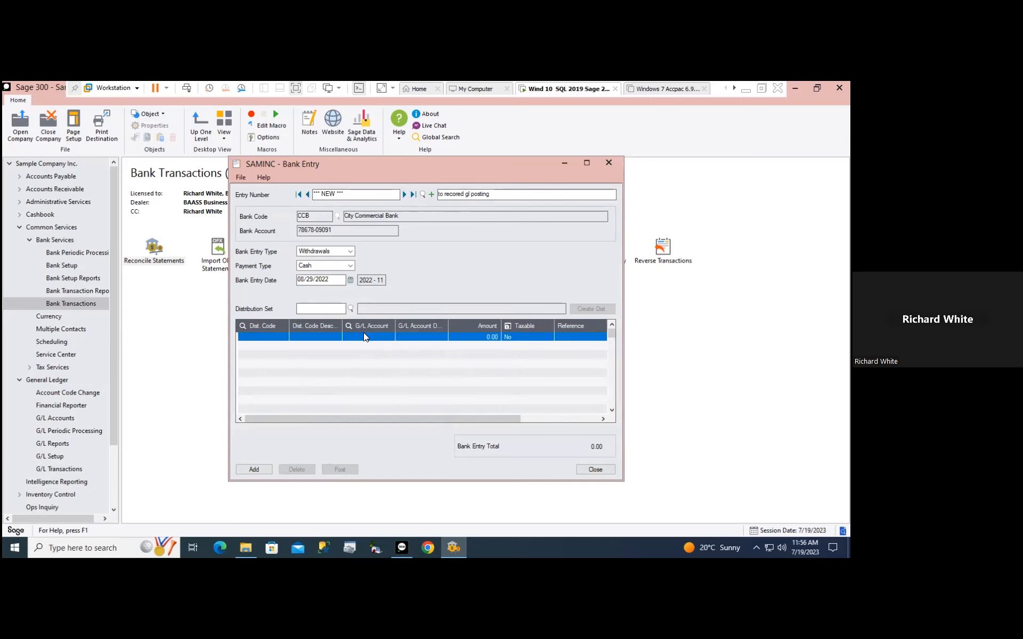
pyautogui.write('10')
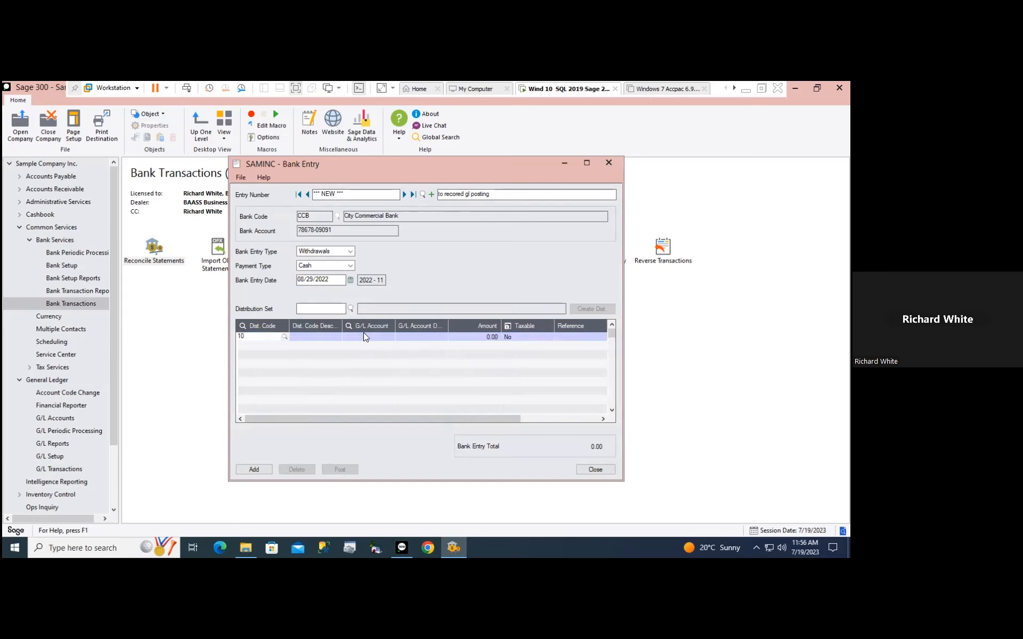
pyautogui.press('BackSpace')
pyautogui.press('BackSpace')
pyautogui.click(363, 332)
pyautogui.write('1020')
pyautogui.press('Tab')
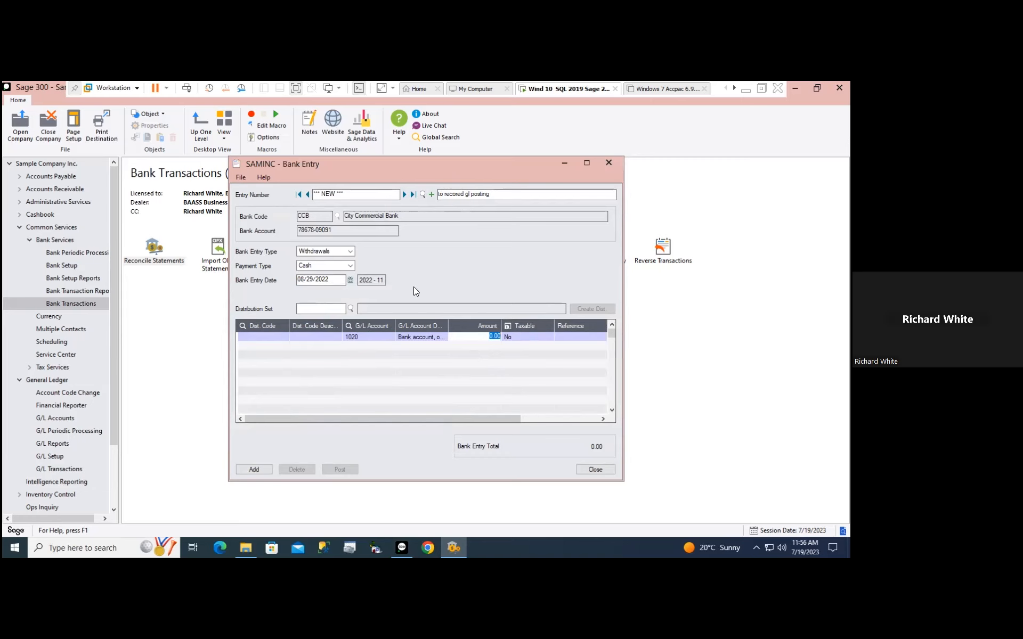
# Try to change the entry type, then leave the withdrawal entry and save its changes
pyautogui.click(345, 252)
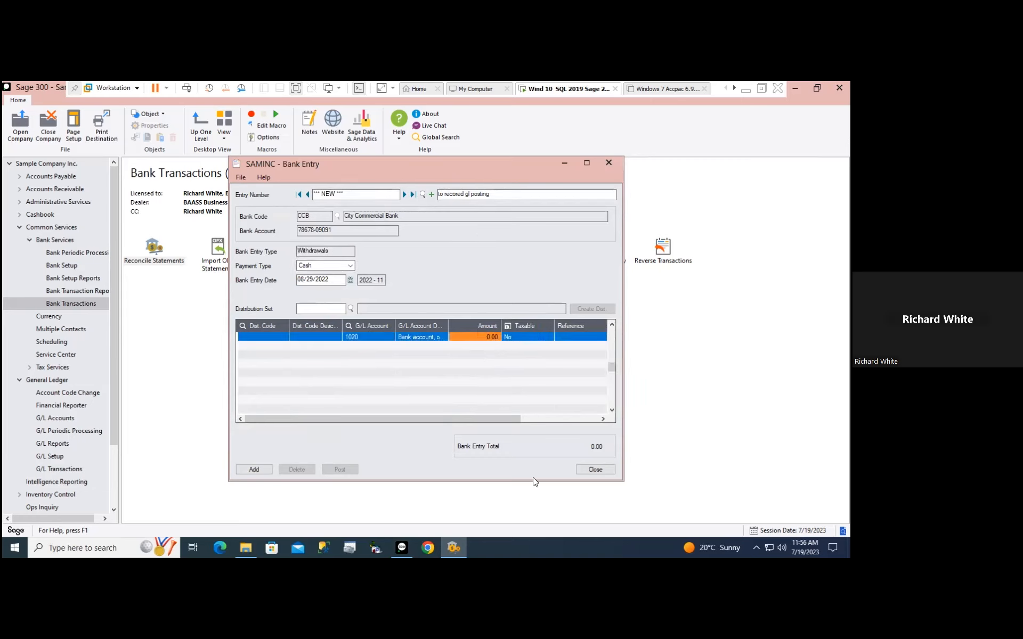
pyautogui.click(589, 471)
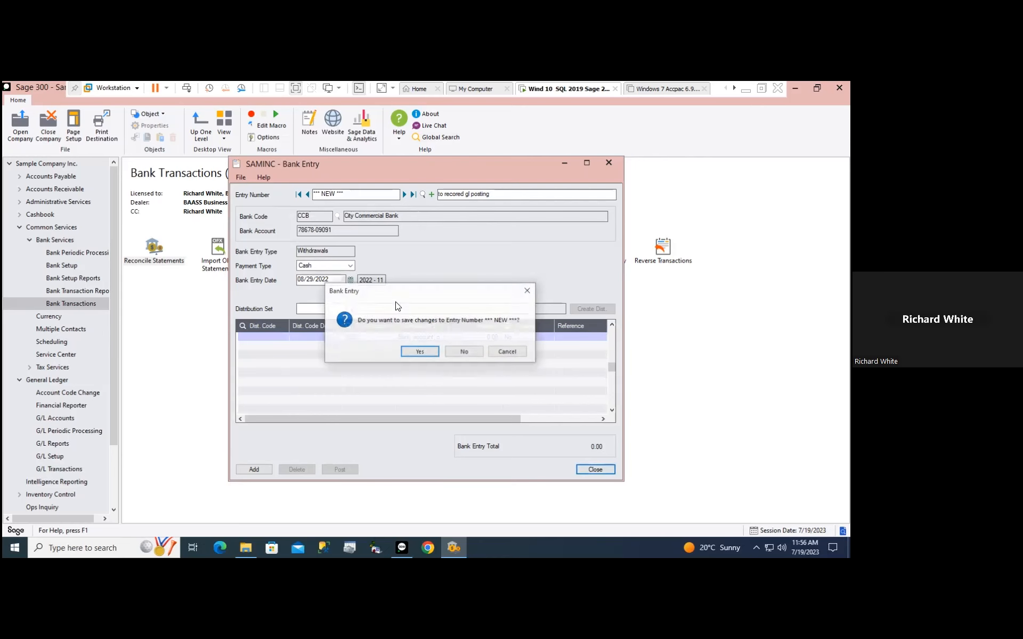
pyautogui.click(419, 351)
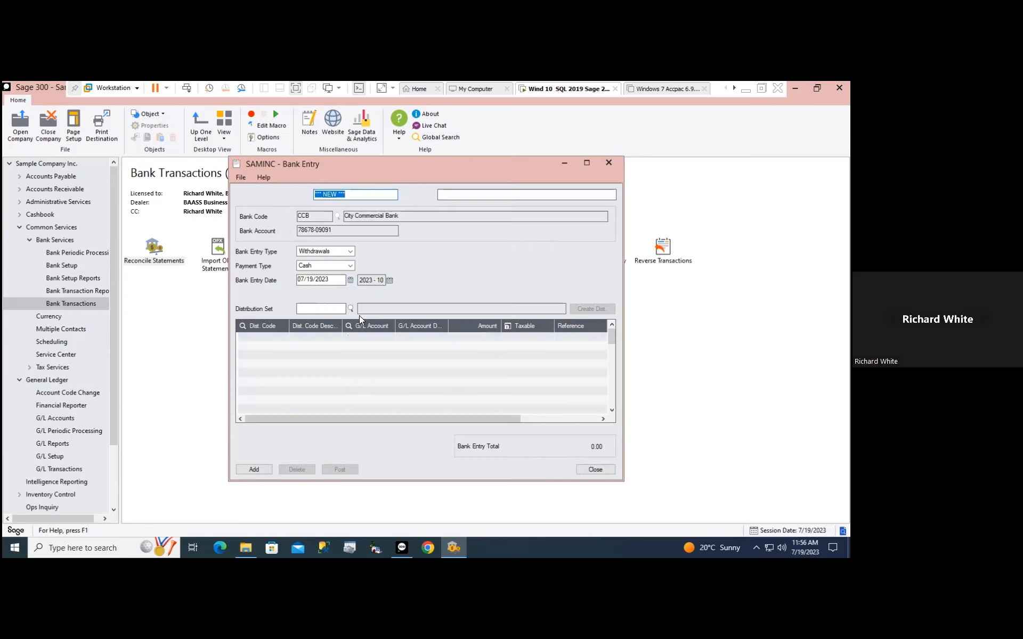
# Set the new bank entry's type to Deposits and add a line for G/L account 1020 with amount 2,500,000.00
pyautogui.click(350, 250)
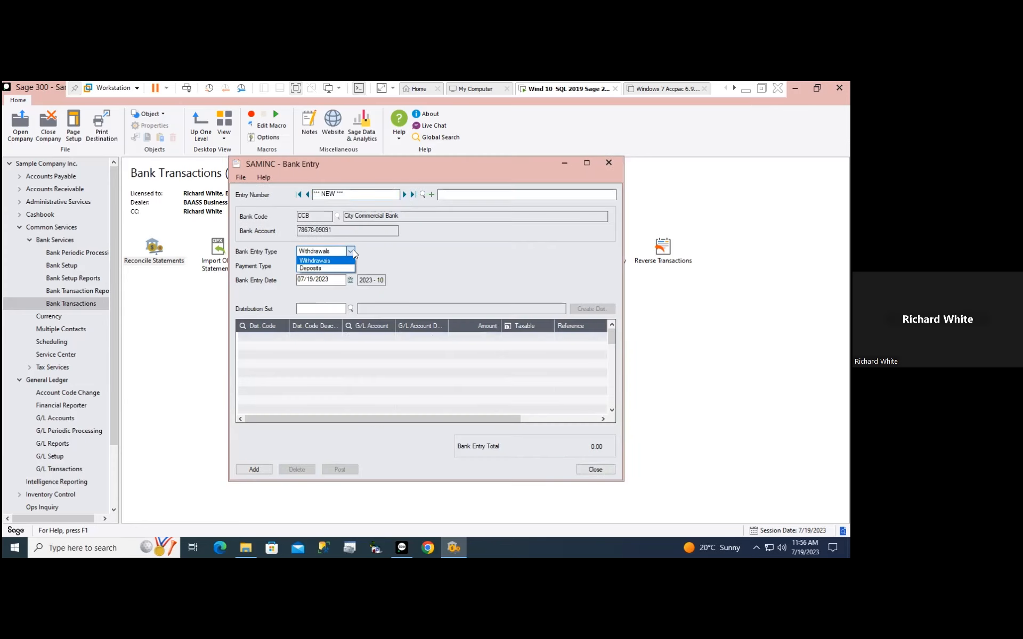
pyautogui.click(334, 266)
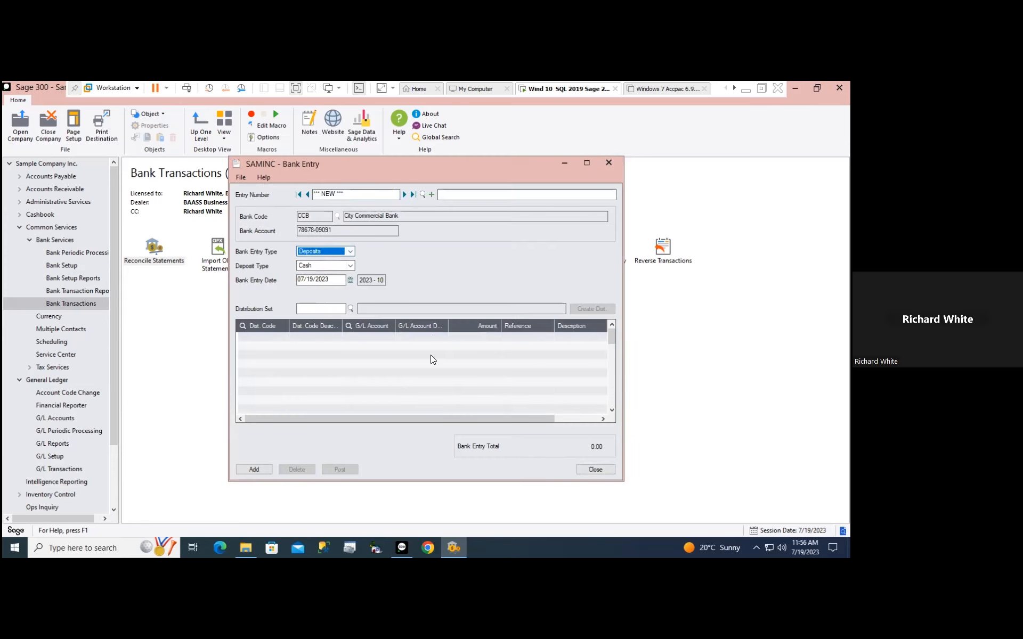
pyautogui.click(372, 340)
pyautogui.click(371, 338)
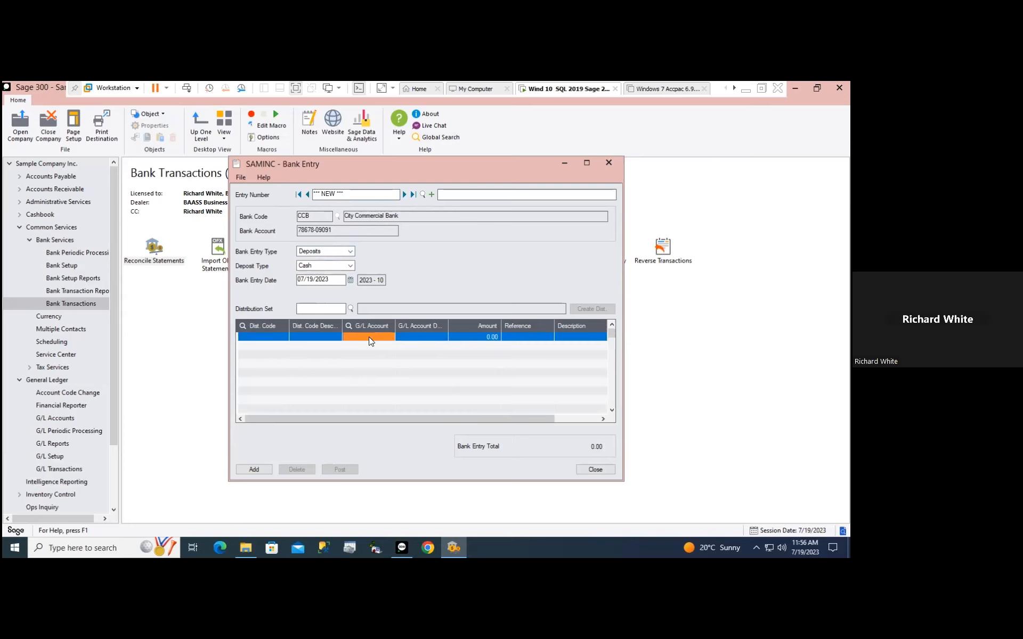
pyautogui.click(369, 337)
pyautogui.write('1020')
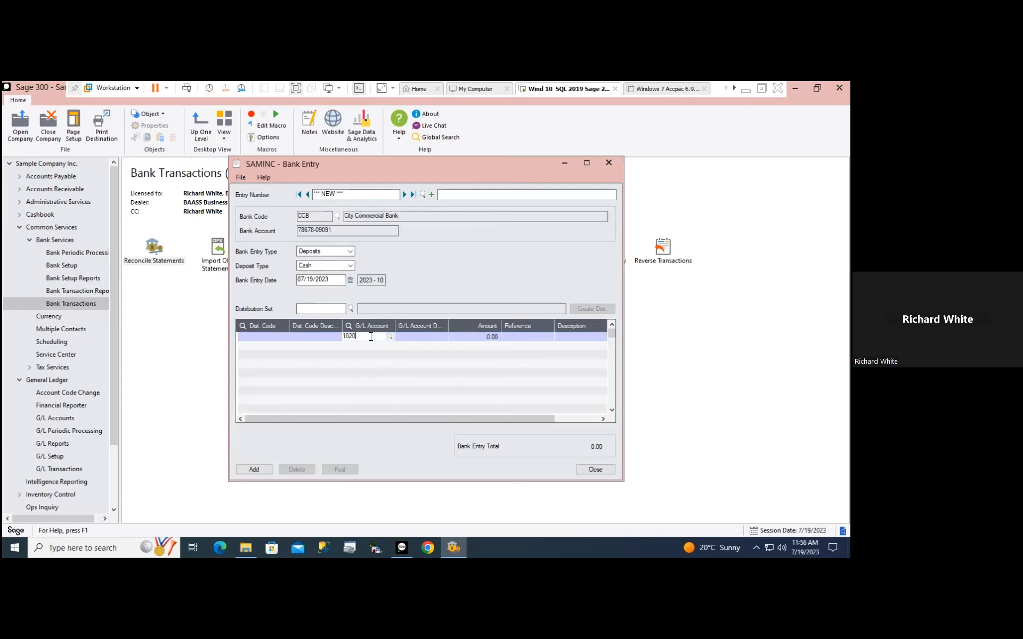
pyautogui.click(471, 339)
pyautogui.write('2,500,000')
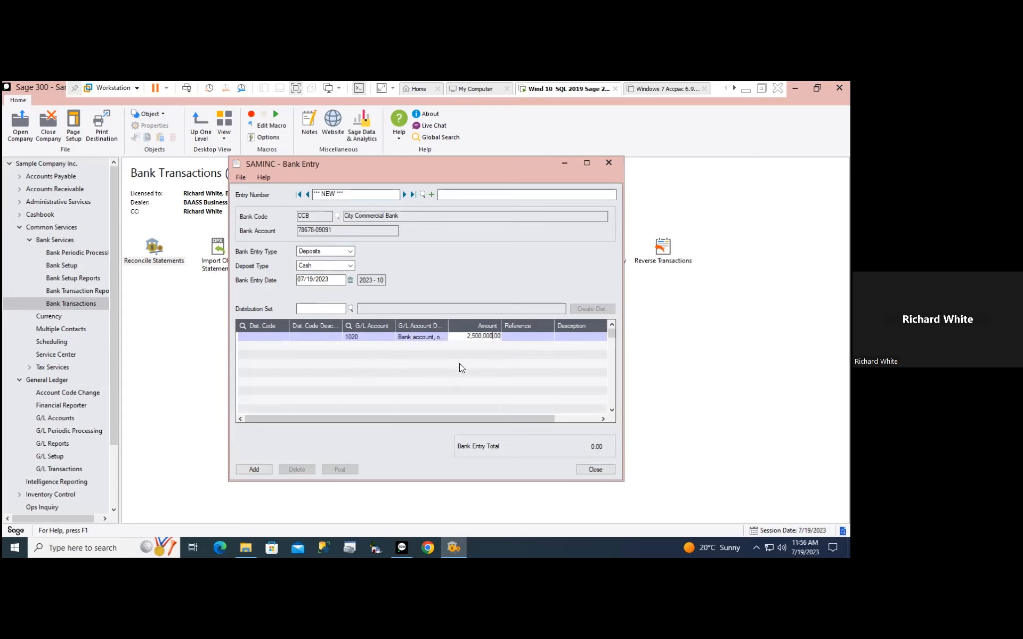
pyautogui.click(472, 339)
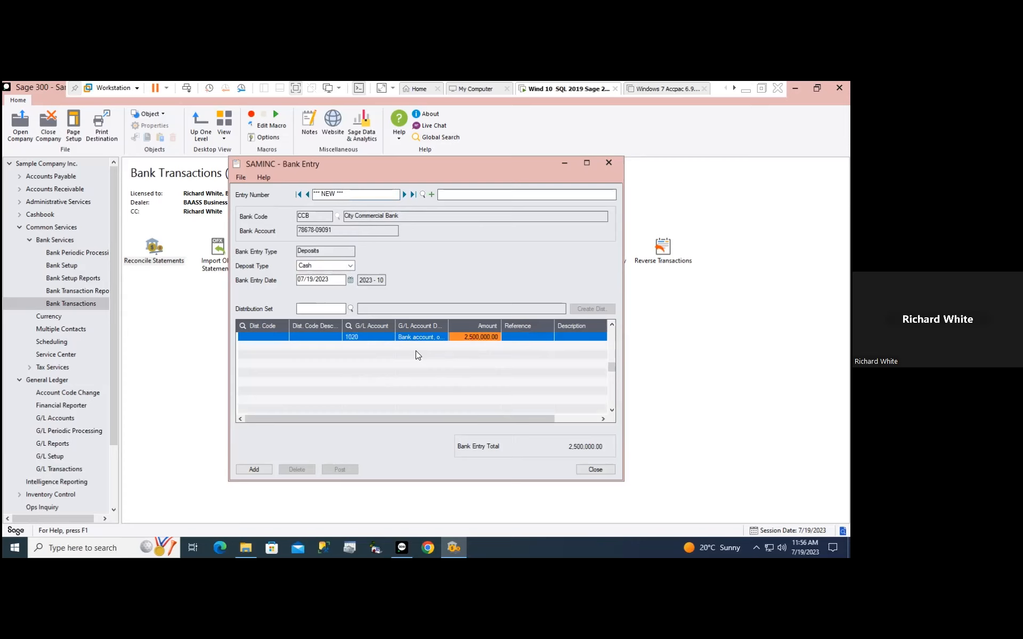
# Add and post the deposit entry, then return to the bank reconciliation
pyautogui.click(264, 471)
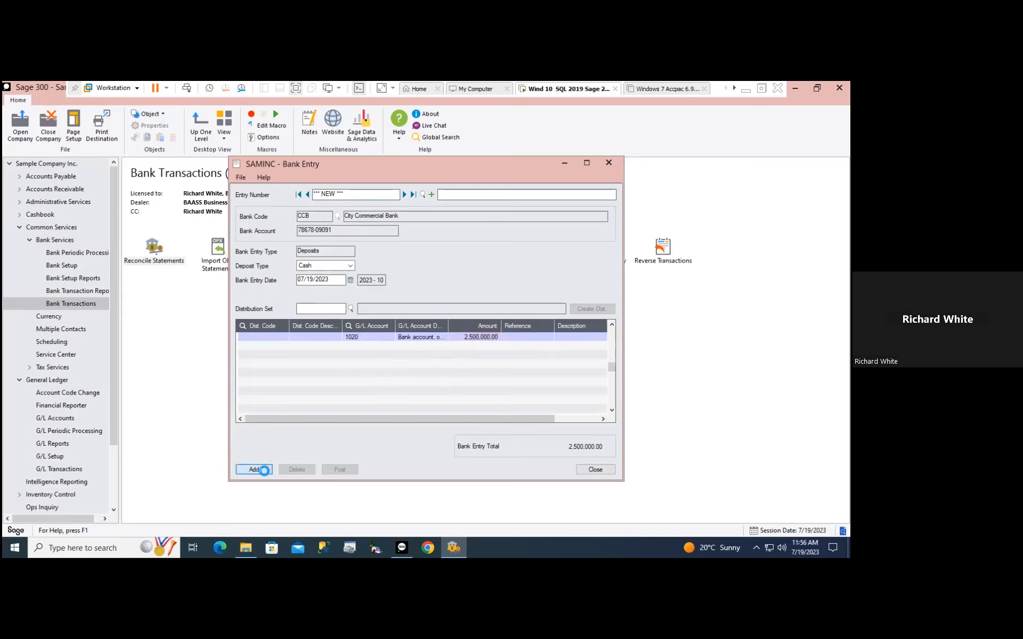
pyautogui.click(340, 469)
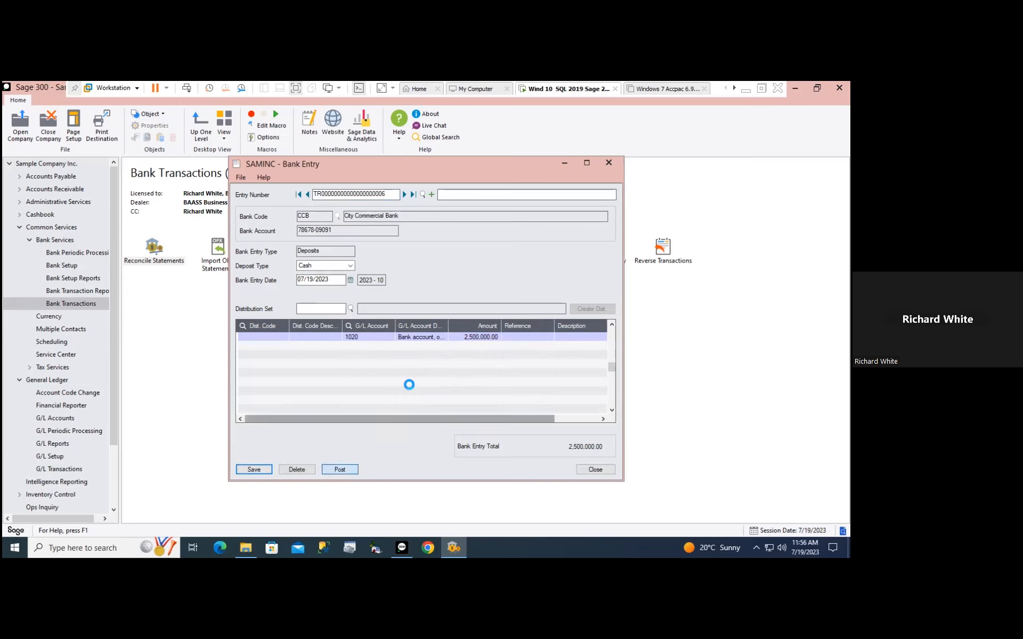
pyautogui.click(448, 351)
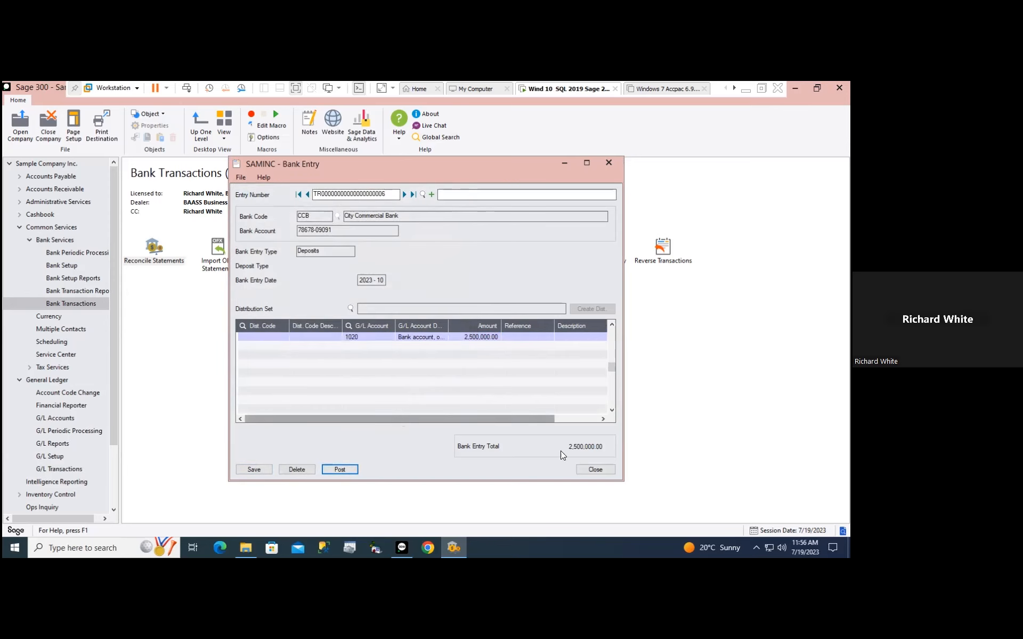
pyautogui.click(595, 470)
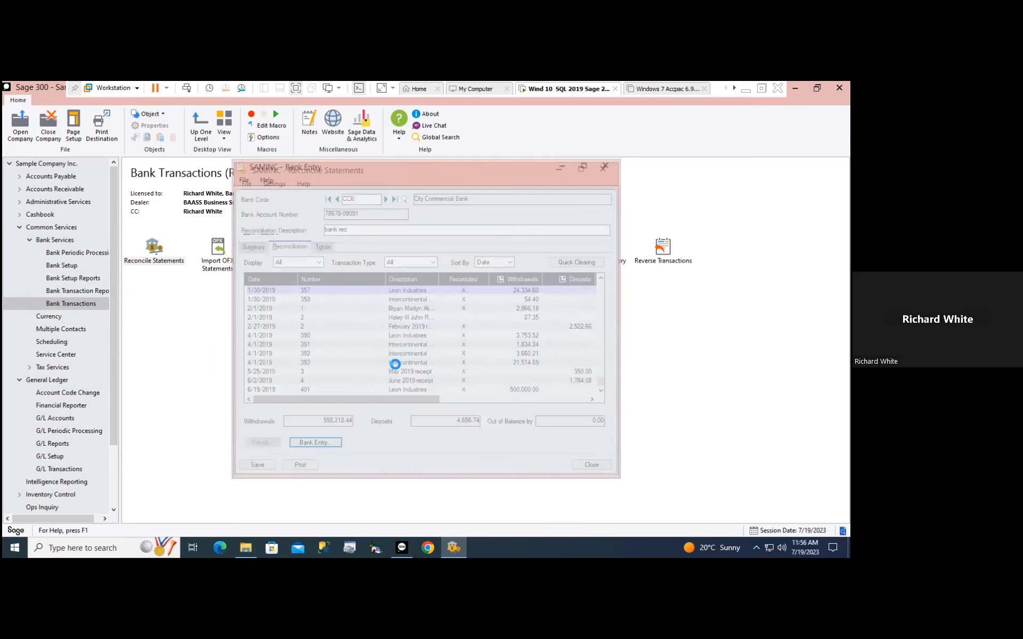
# Recalculate the CCB reconciliation summary
pyautogui.click(343, 326)
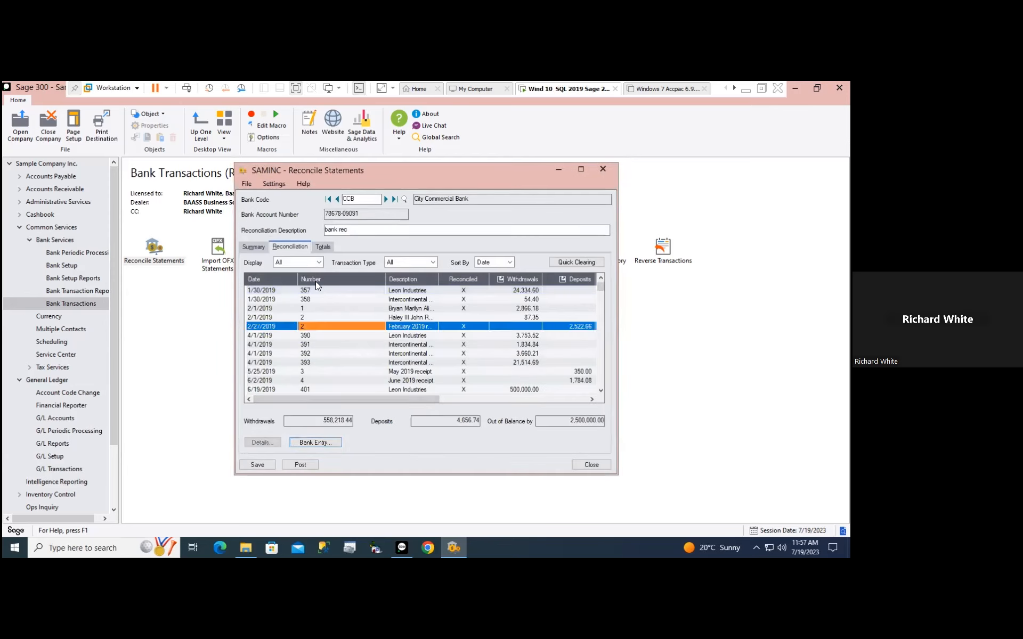
pyautogui.click(251, 248)
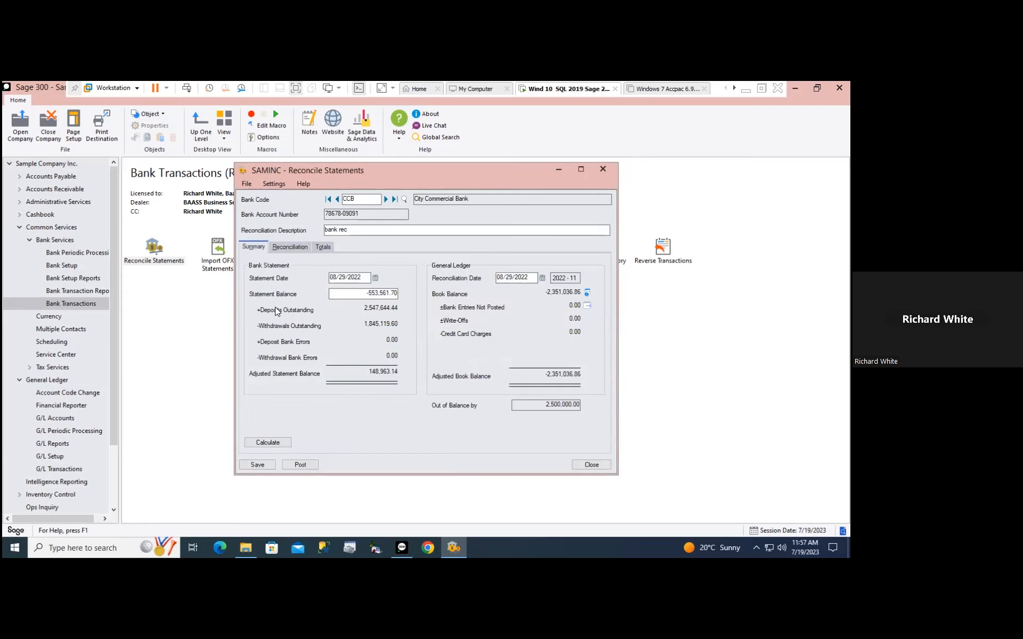
pyautogui.click(266, 440)
# Check the end of the CCB reconciliation list for the new bank entries and their withdrawal and deposit amounts
pyautogui.click(293, 246)
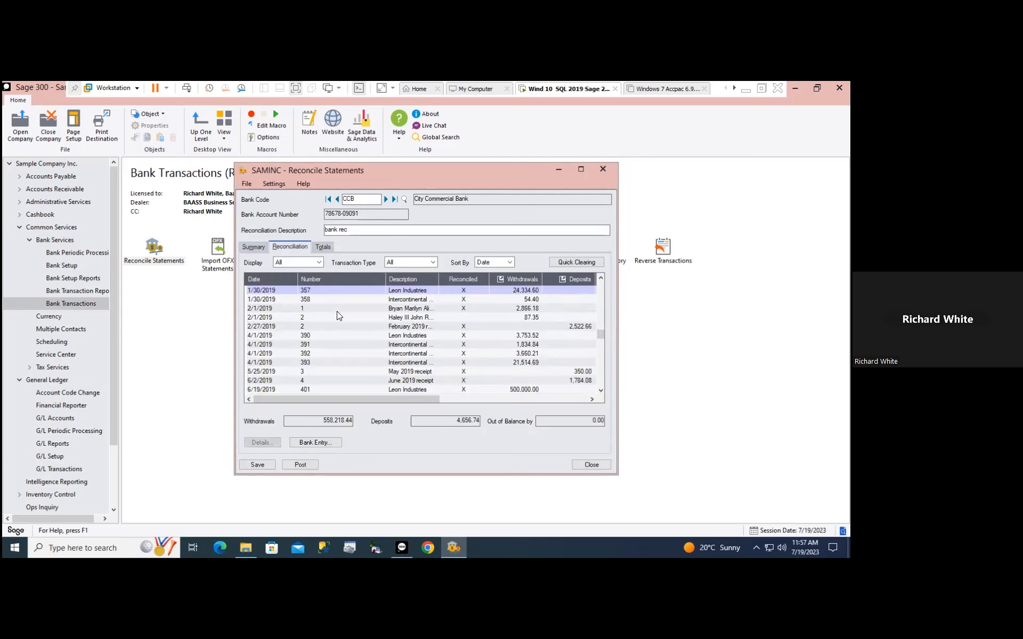
pyautogui.click(336, 309)
pyautogui.hotkey('ctrl', 'End')
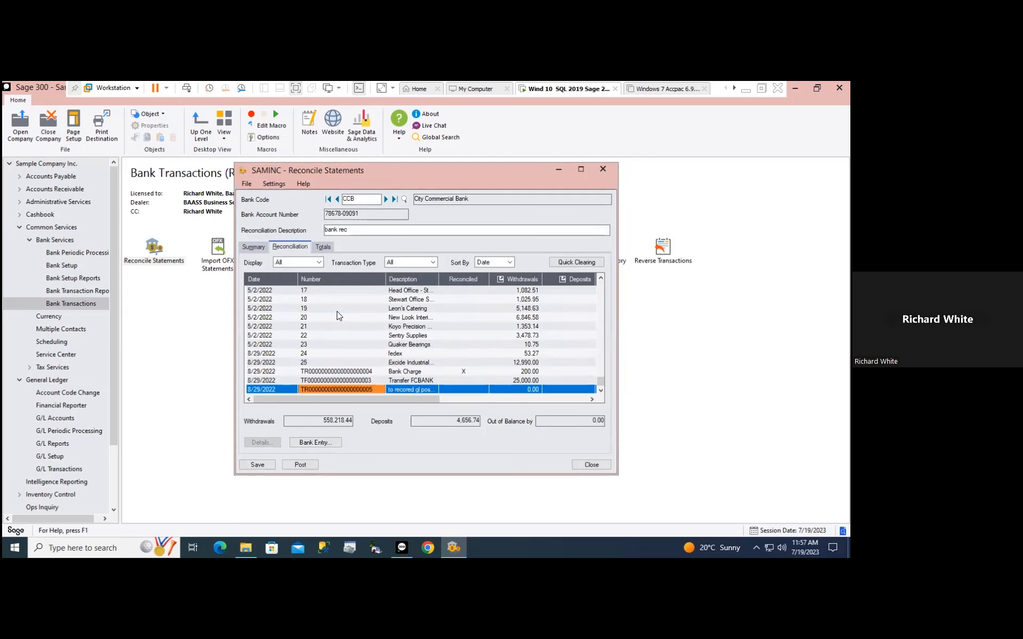
pyautogui.moveTo(421, 397)
pyautogui.mouseDown()
pyautogui.moveTo(465, 400)
pyautogui.moveTo(439, 400)
pyautogui.mouseUp()
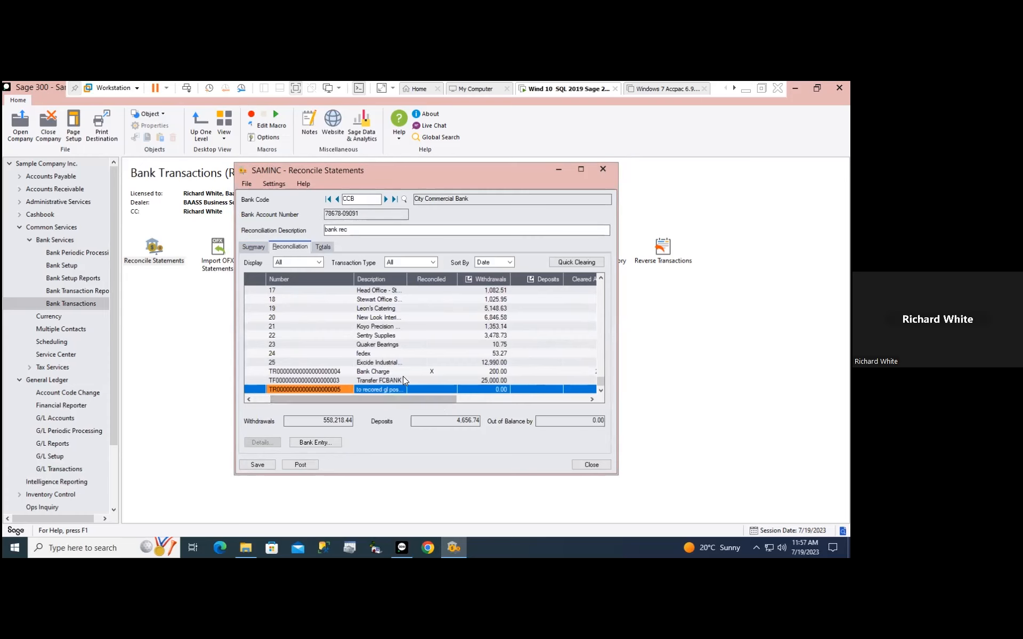
pyautogui.click(482, 389)
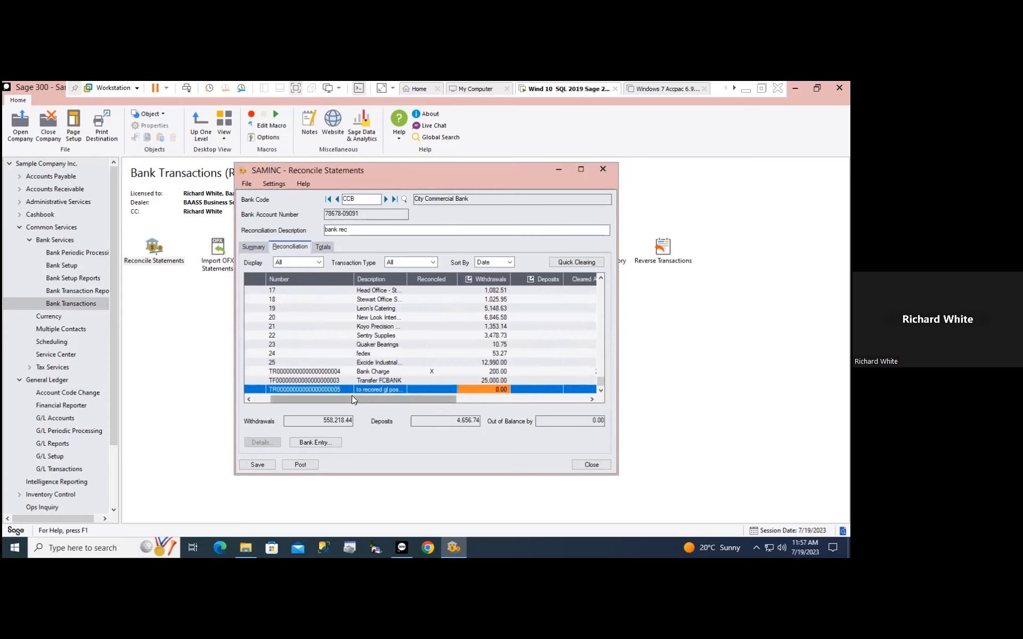
pyautogui.moveTo(375, 397); pyautogui.dragTo(350, 397)
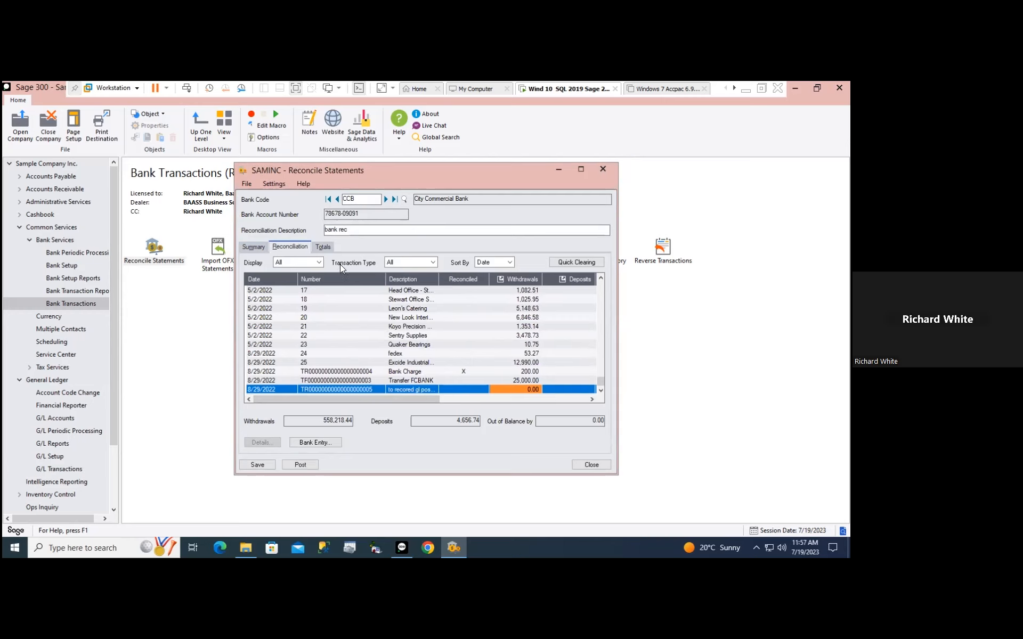
# Close the reconciliation and open the General Ledger's transaction Batch List
pyautogui.click(602, 169)
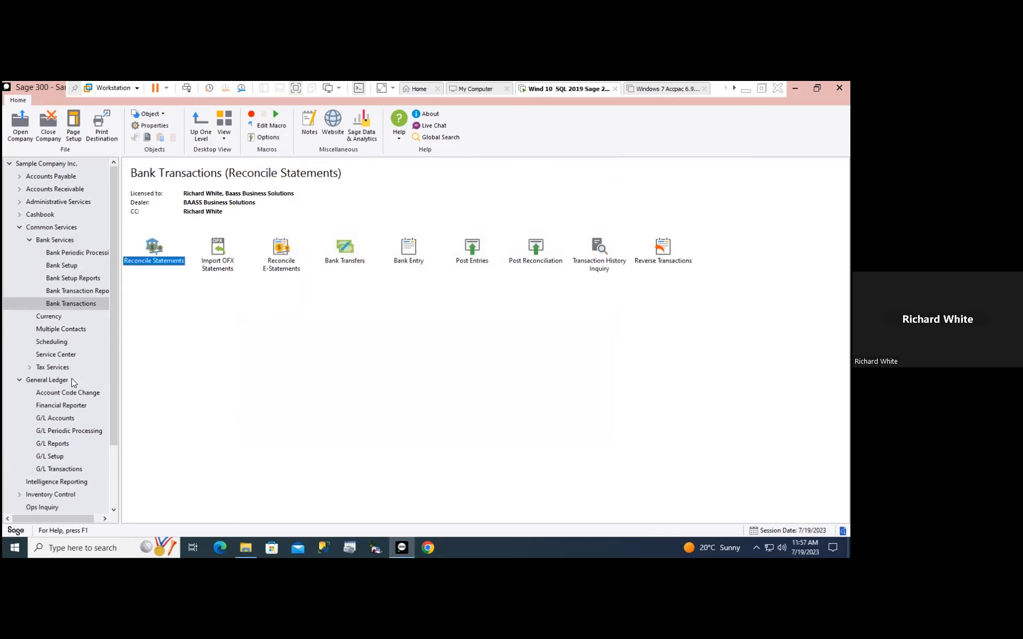
pyautogui.click(72, 380)
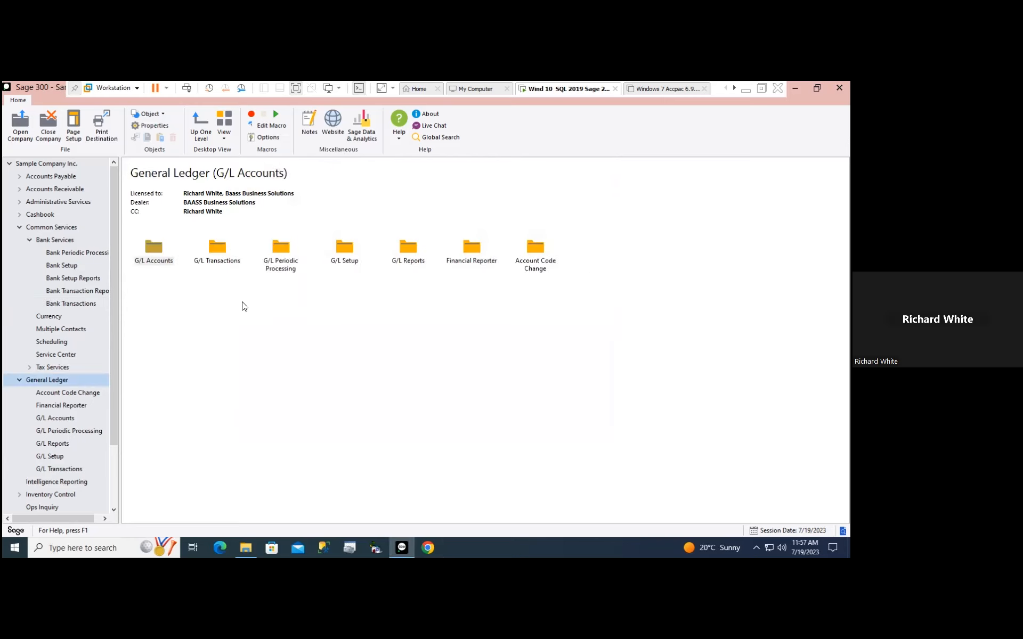
pyautogui.doubleClick(217, 246)
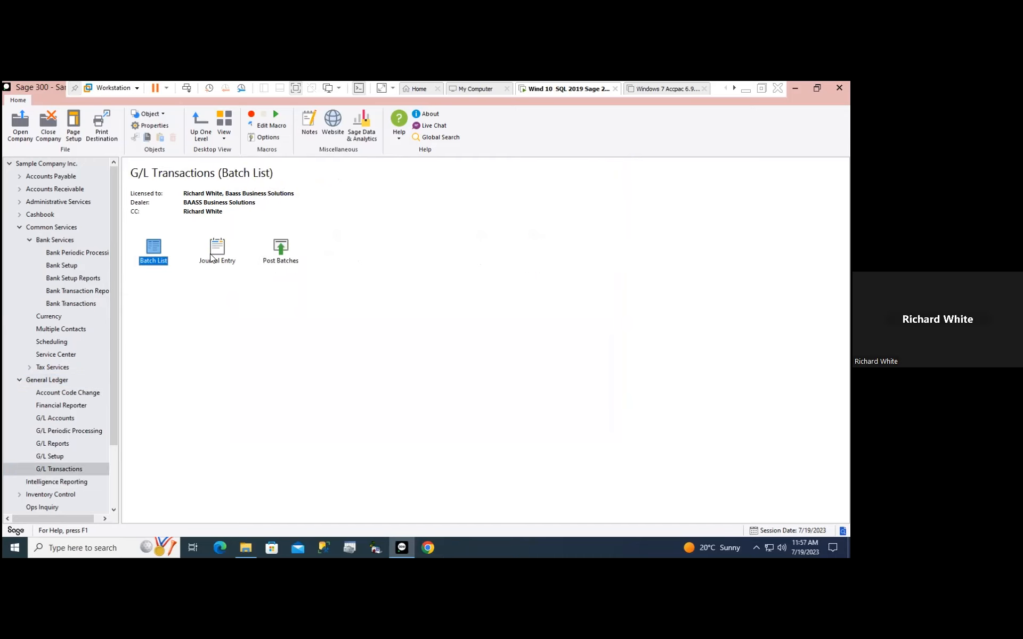
pyautogui.doubleClick(153, 246)
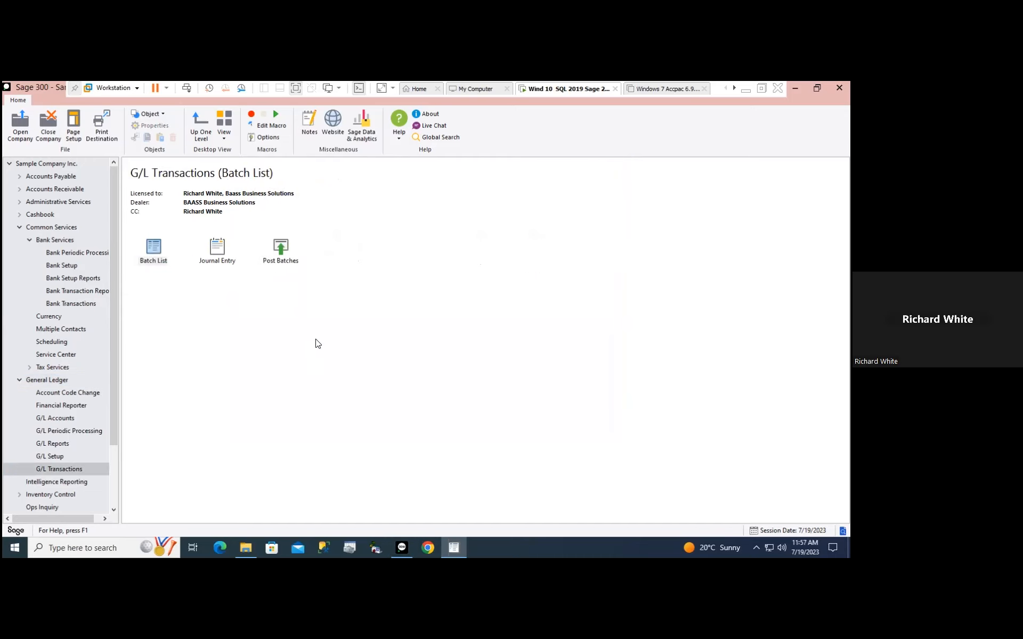
# Open G/L batch 000239 and examine its posting date and debit and credit account lines, closing both the entry and the batch list
pyautogui.click(314, 378)
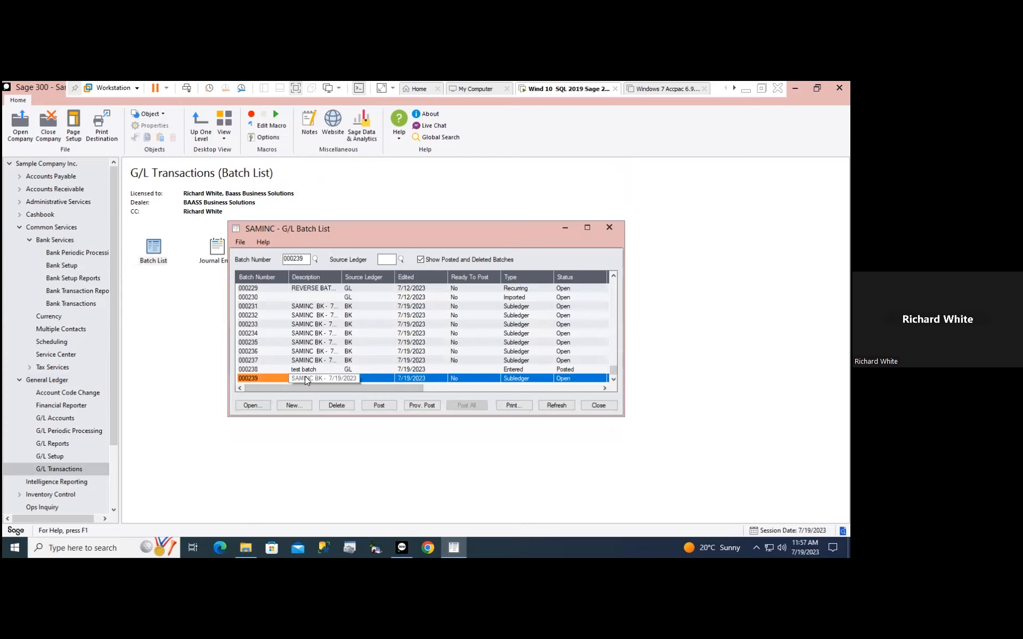
pyautogui.doubleClick(306, 378)
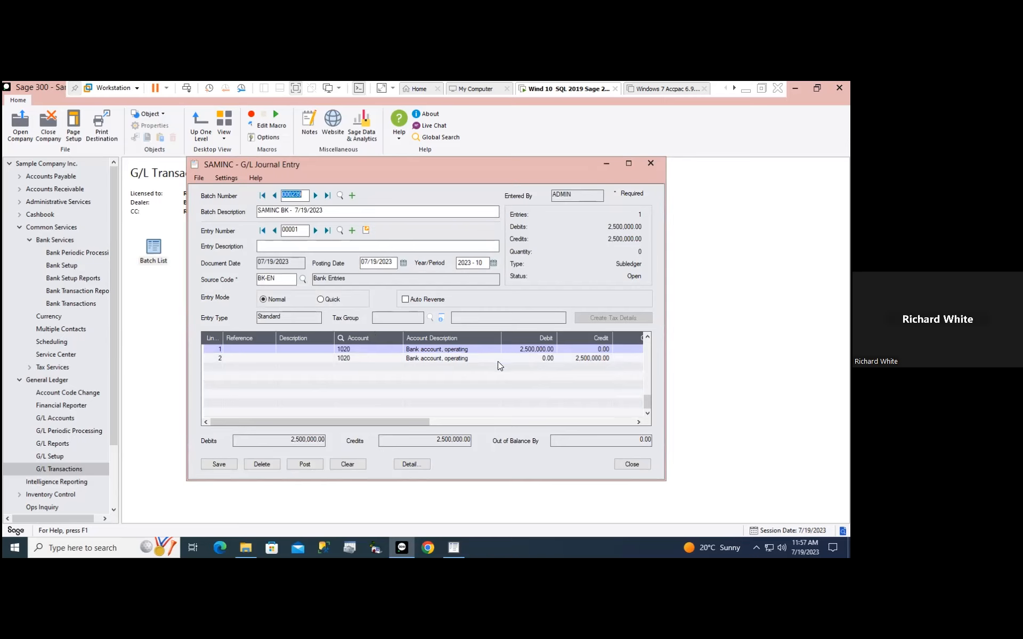
pyautogui.click(394, 262)
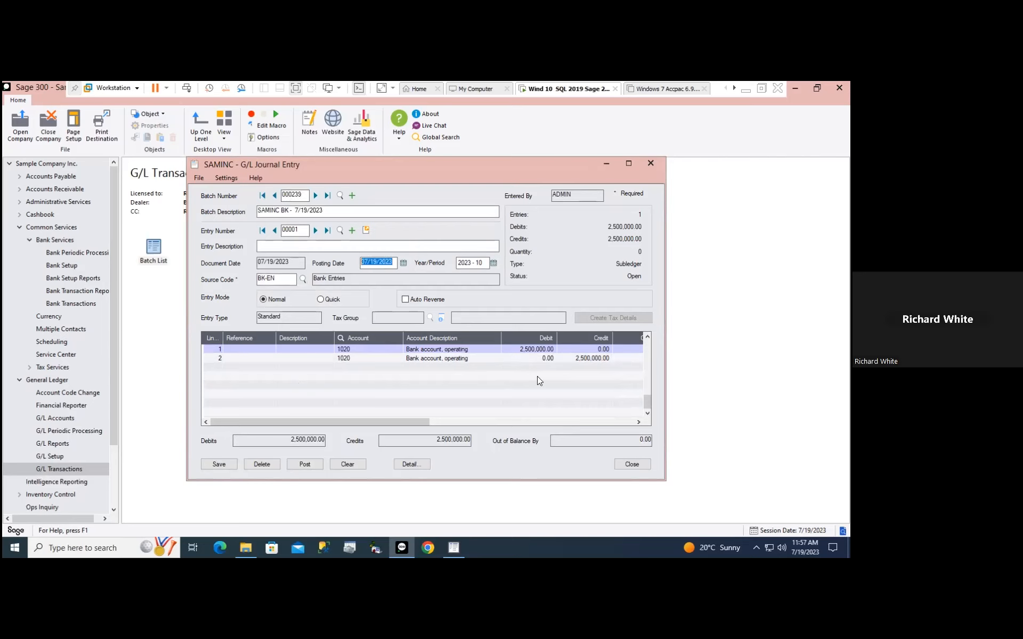
pyautogui.click(514, 348)
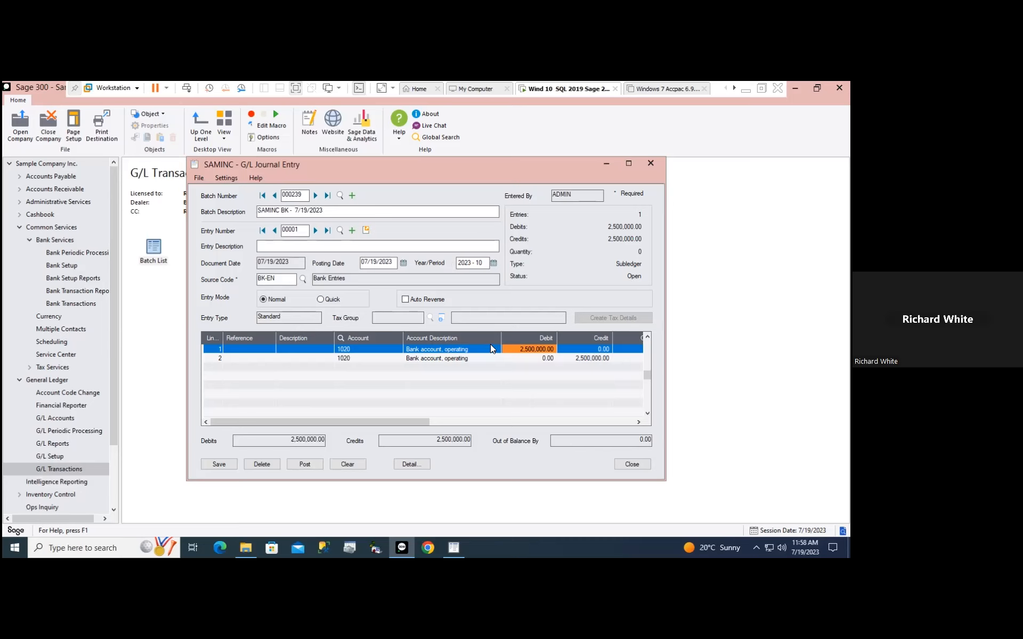
pyautogui.click(367, 351)
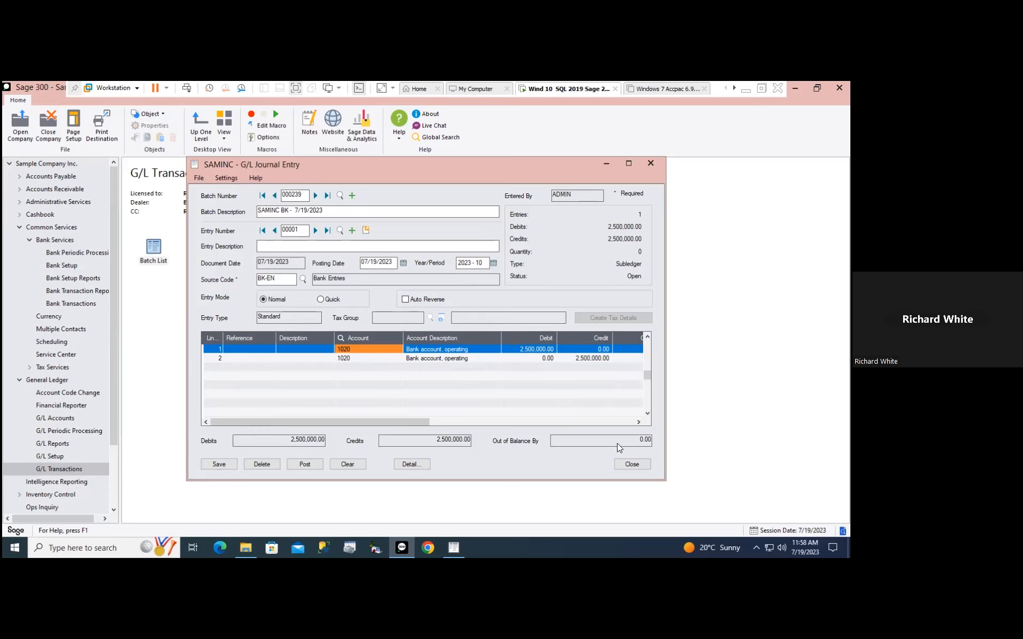
pyautogui.click(632, 465)
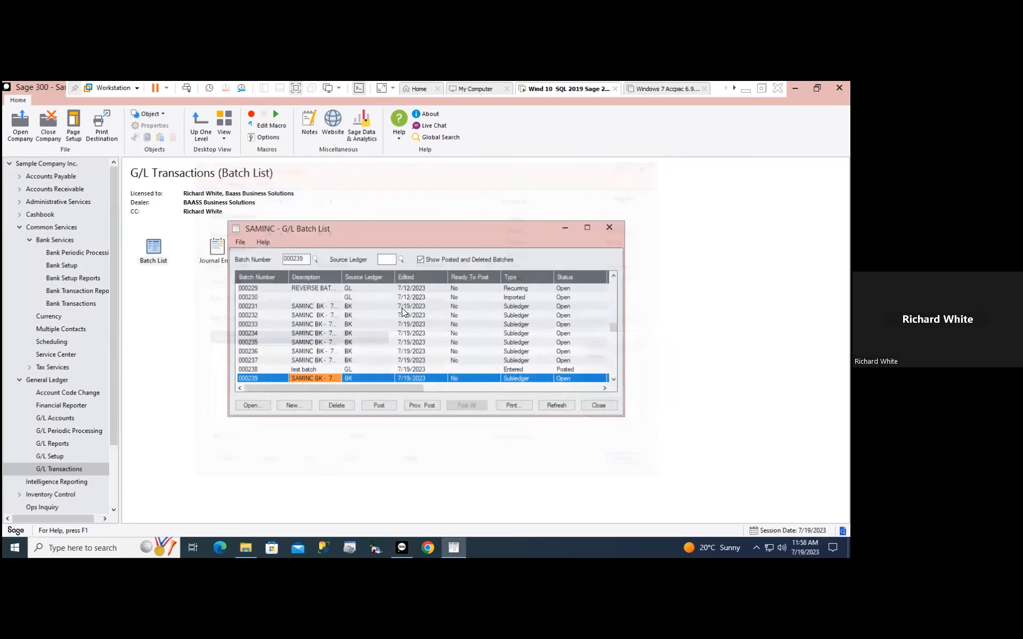
pyautogui.click(599, 405)
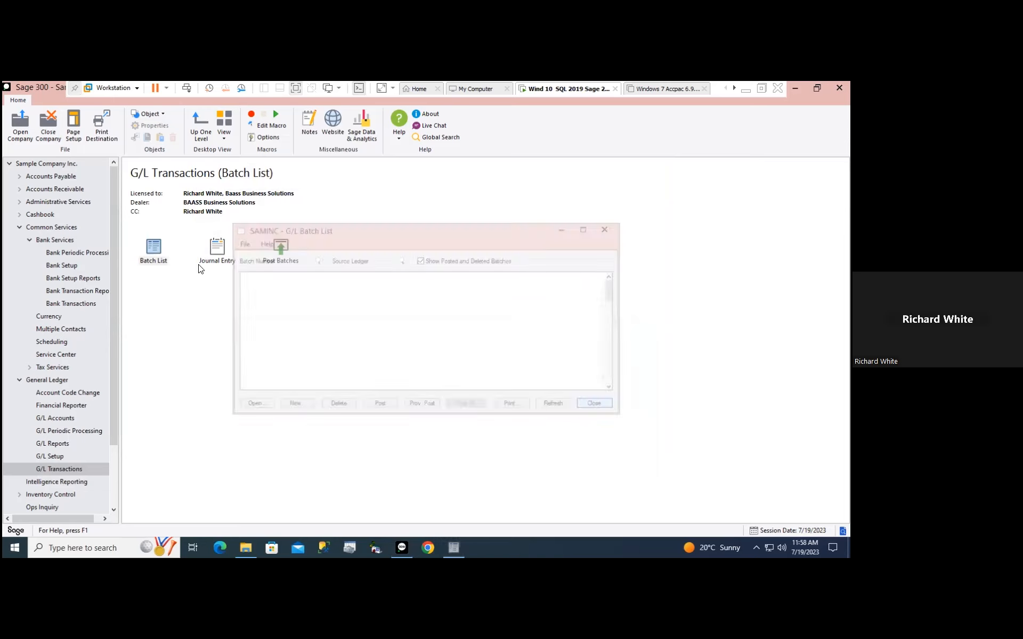
# Start a new bank entry in Bank Services for bank CCB with the entry type Deposits
pyautogui.click(153, 251)
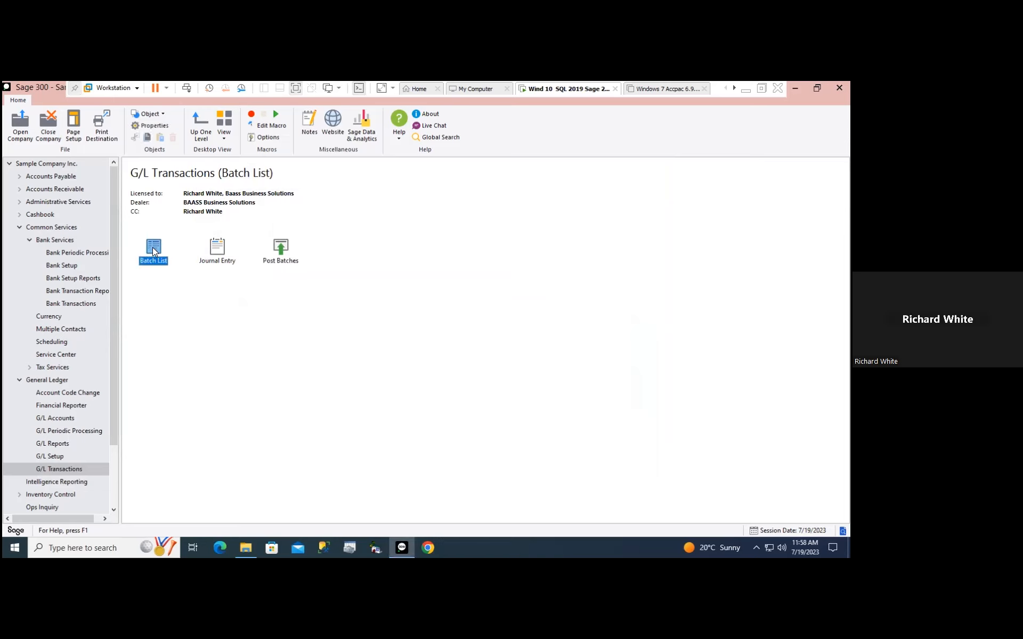
pyautogui.click(38, 239)
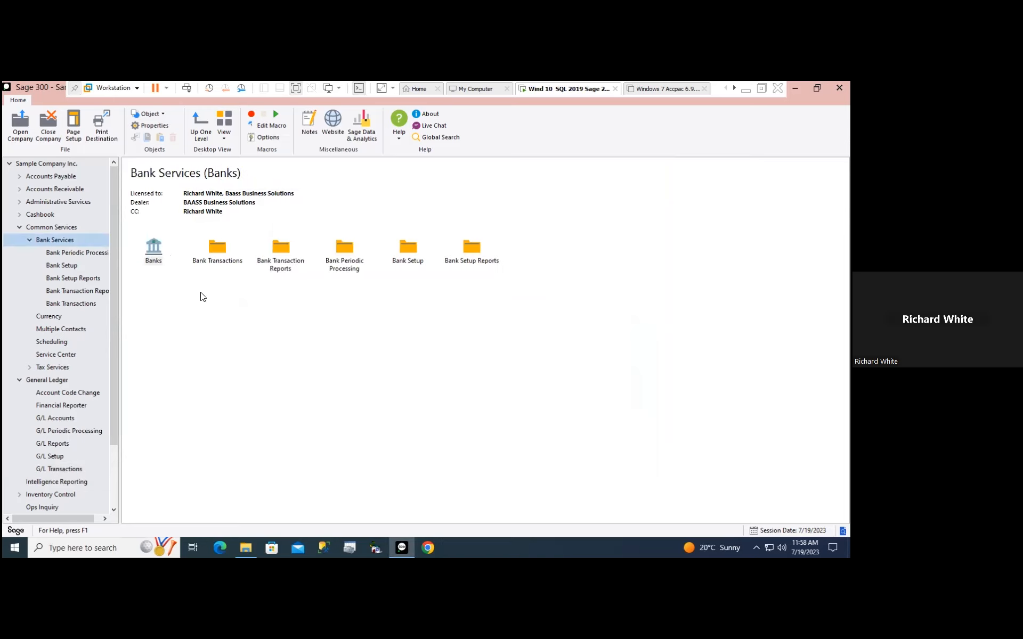
pyautogui.doubleClick(220, 248)
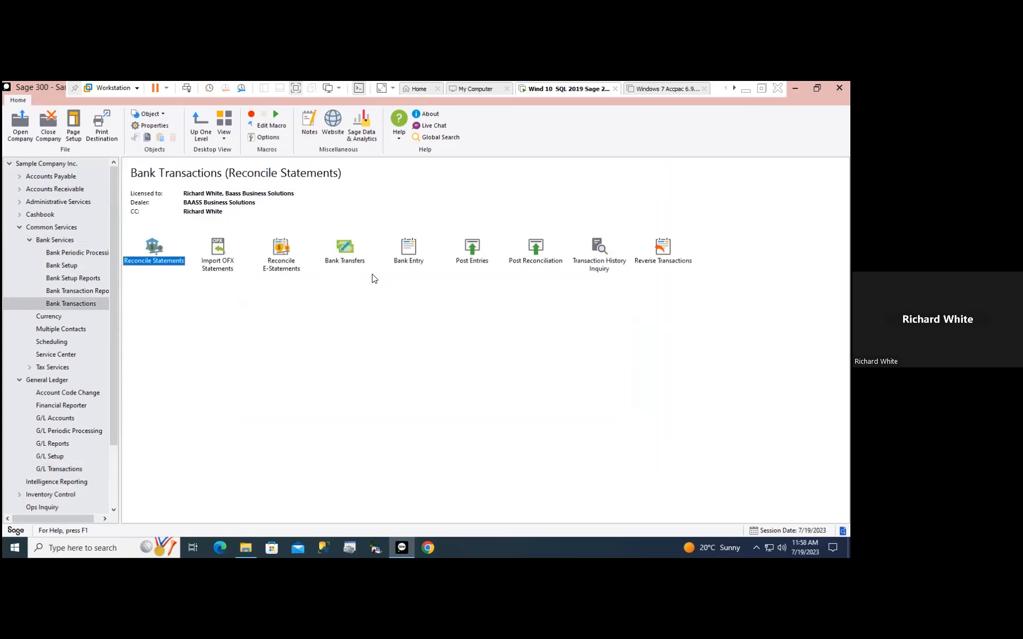
pyautogui.doubleClick(413, 255)
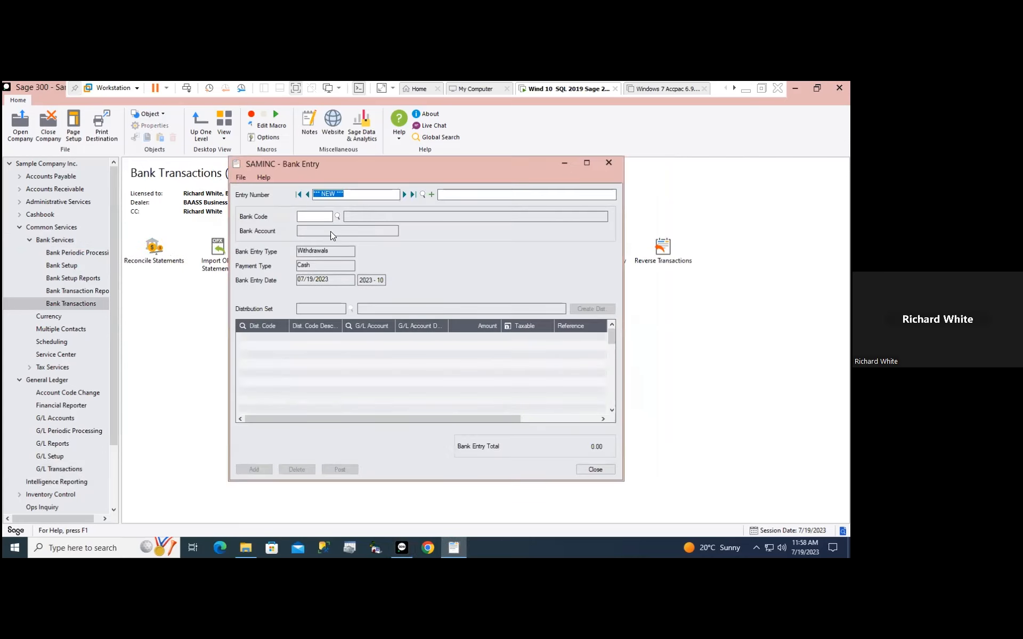
pyautogui.click(337, 217)
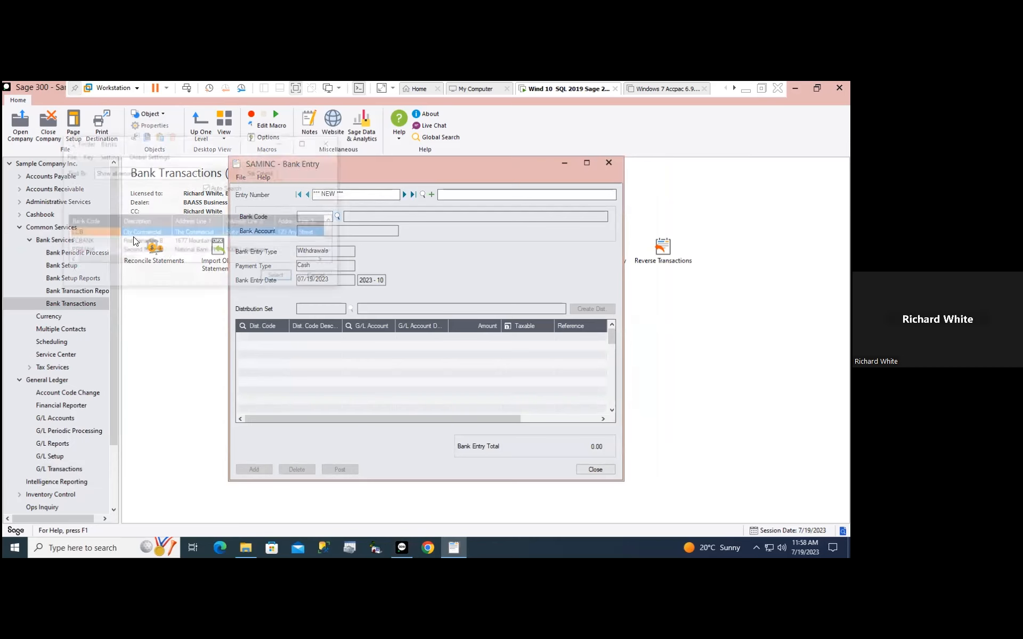
pyautogui.doubleClick(92, 230)
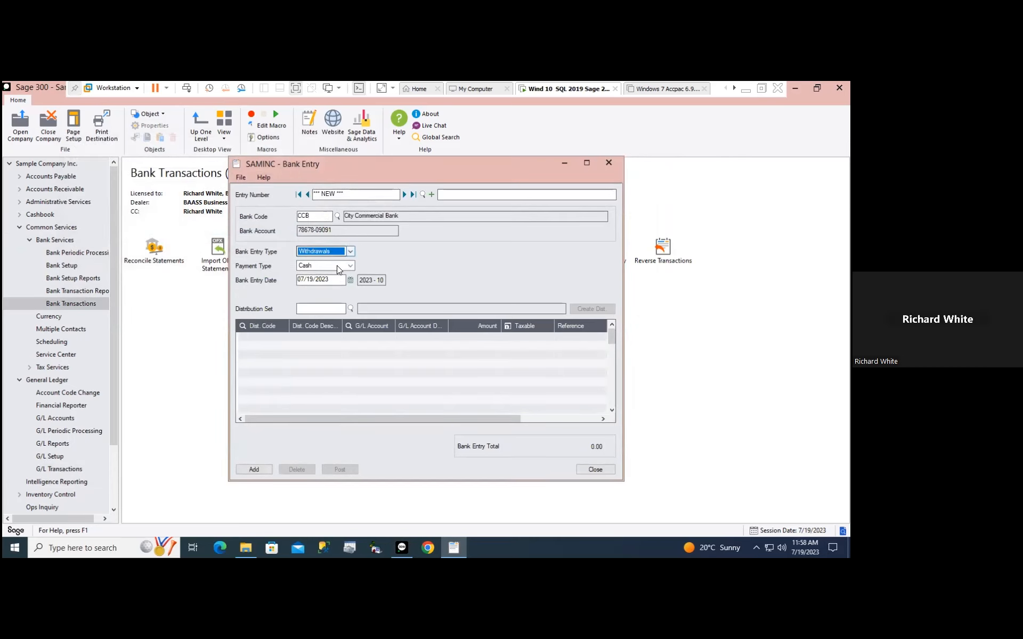
pyautogui.click(350, 251)
pyautogui.click(336, 267)
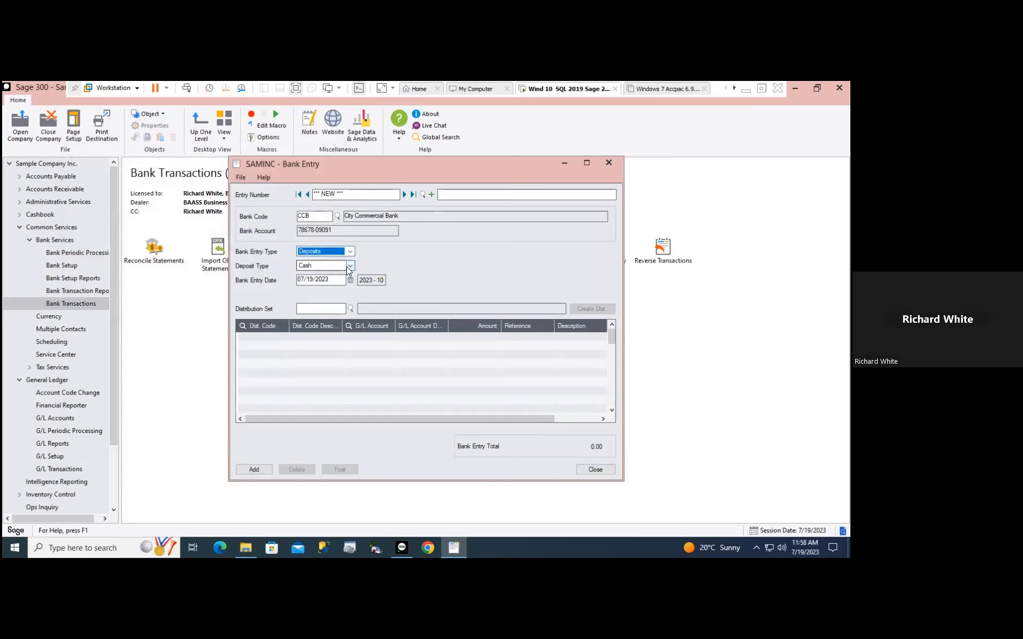
# Set the bank entry date to 08/29/2022, accepting the date outside the recommended range
pyautogui.press('Tab')
pyautogui.press('Tab')
pyautogui.rightClick(311, 278)
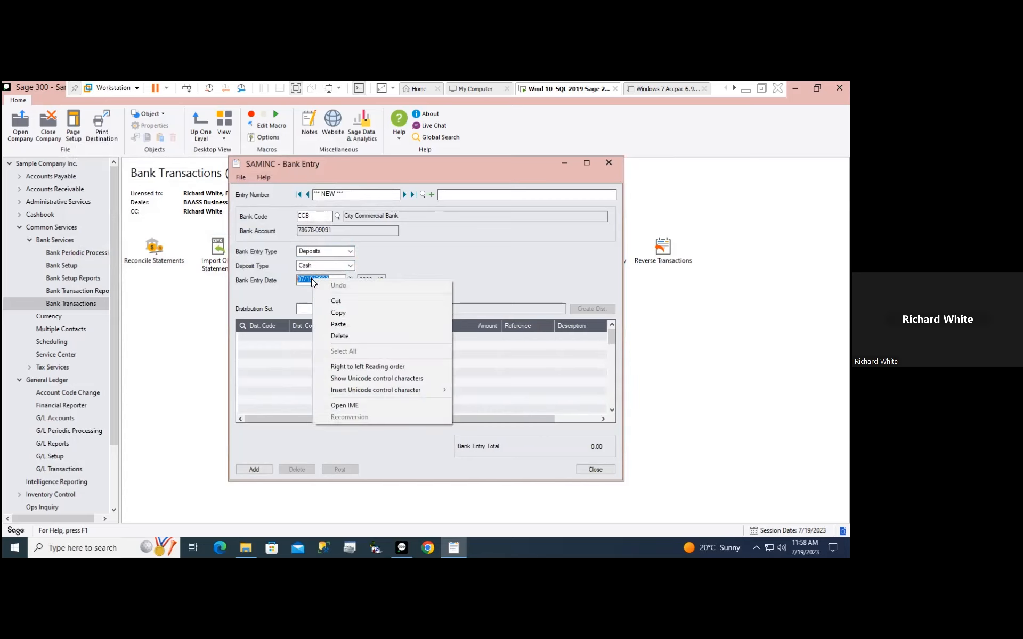
pyautogui.click(339, 323)
pyautogui.click(406, 334)
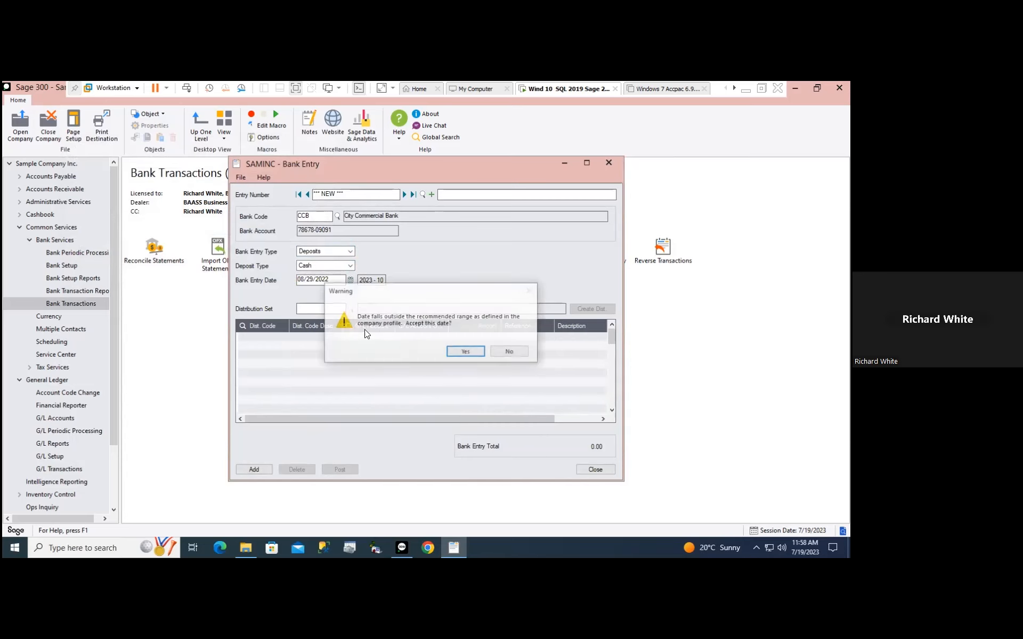
pyautogui.click(467, 349)
# Add a distribution line with G/L account 1020 and an amount of 2,500,000.00
pyautogui.click(365, 337)
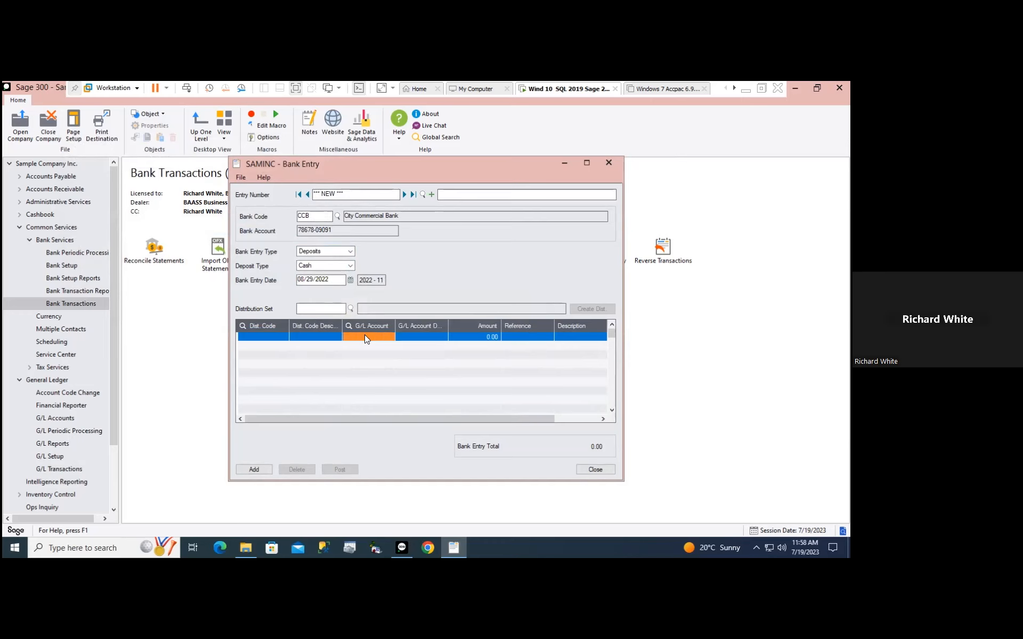
pyautogui.click(364, 336)
pyautogui.write('1020')
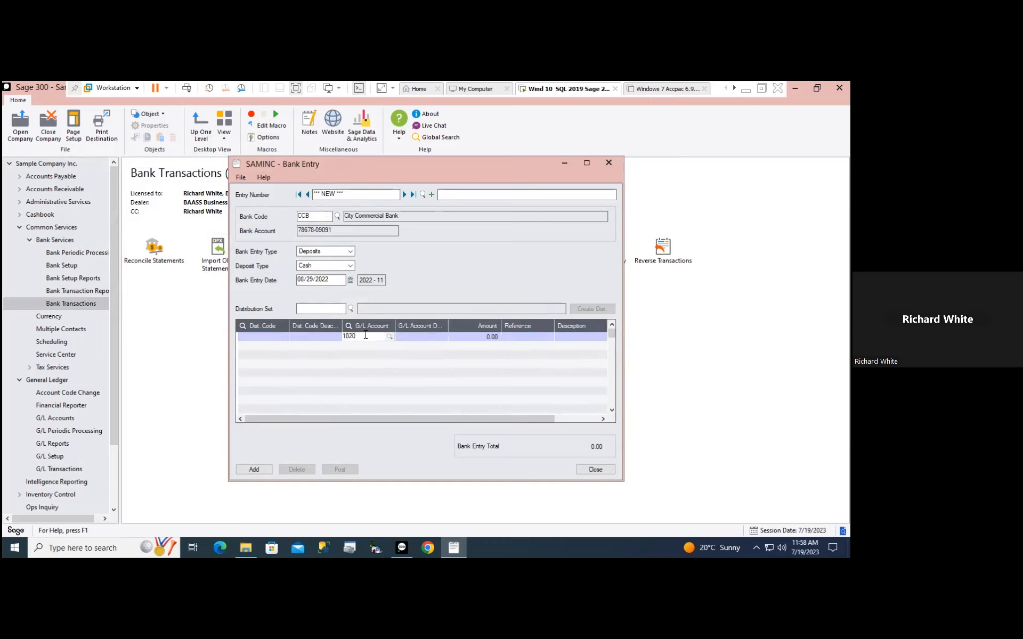
pyautogui.press('Tab')
pyautogui.write('2500000')
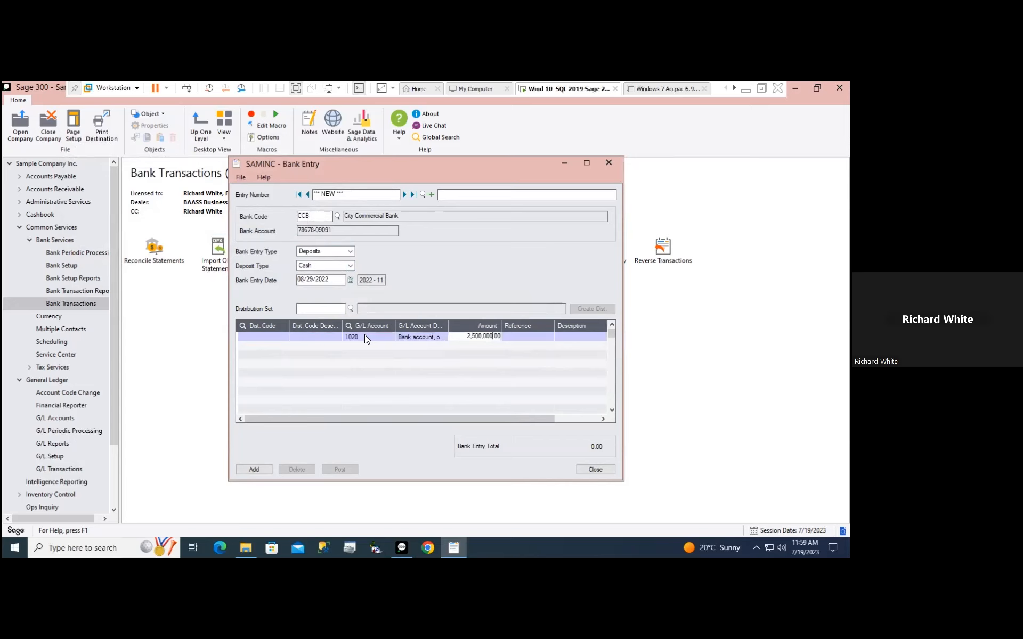
# Add and post the 08/29/2022 deposit entry, then close Bank Entry
pyautogui.click(248, 470)
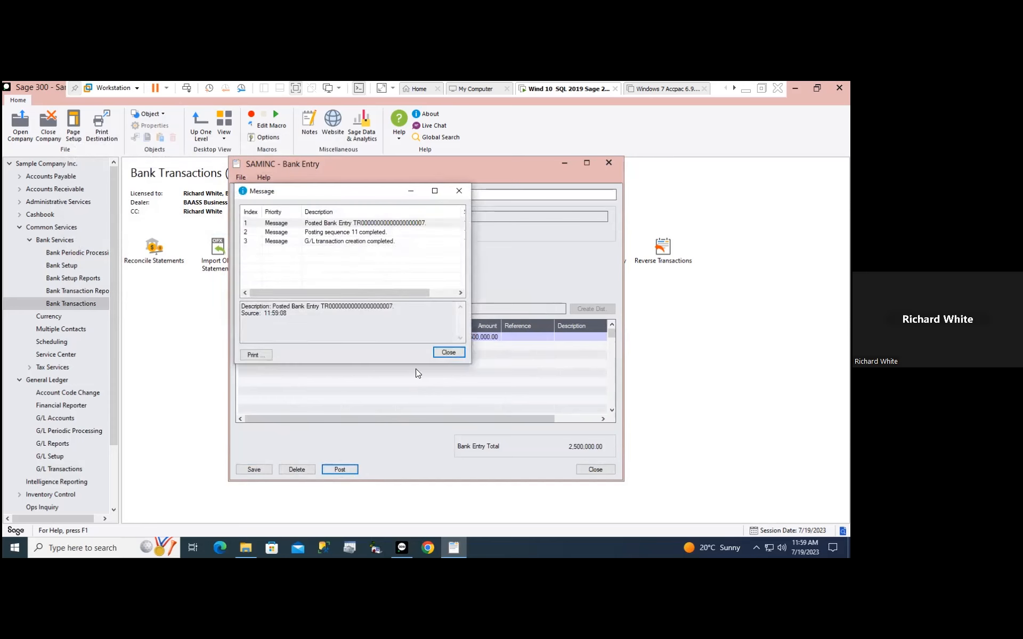
pyautogui.click(440, 356)
pyautogui.click(600, 470)
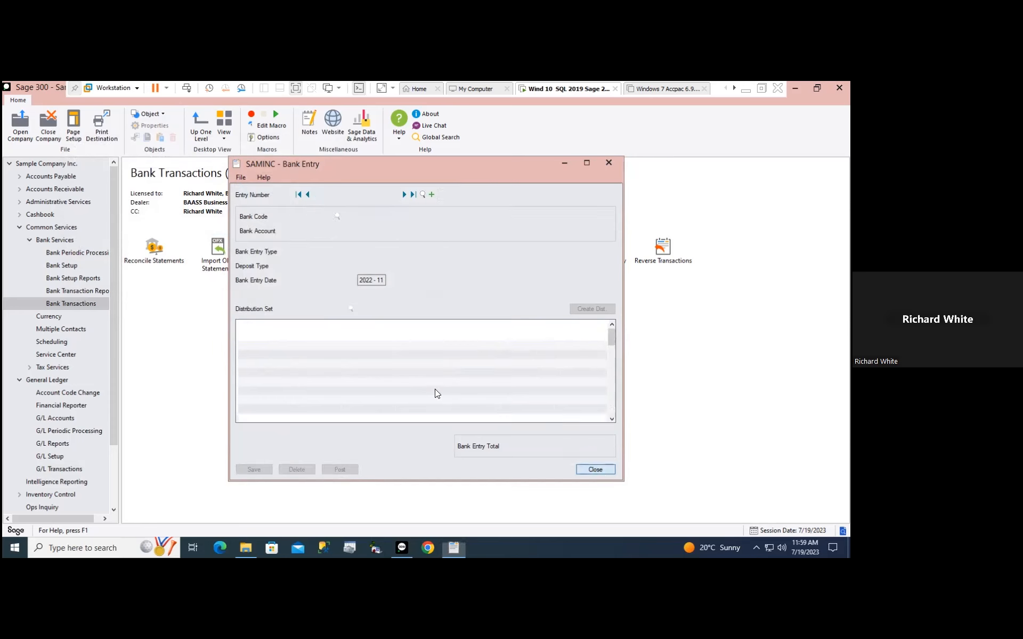
# Open Reconcile Statements for bank CCB and recalculate its summary
pyautogui.doubleClick(147, 245)
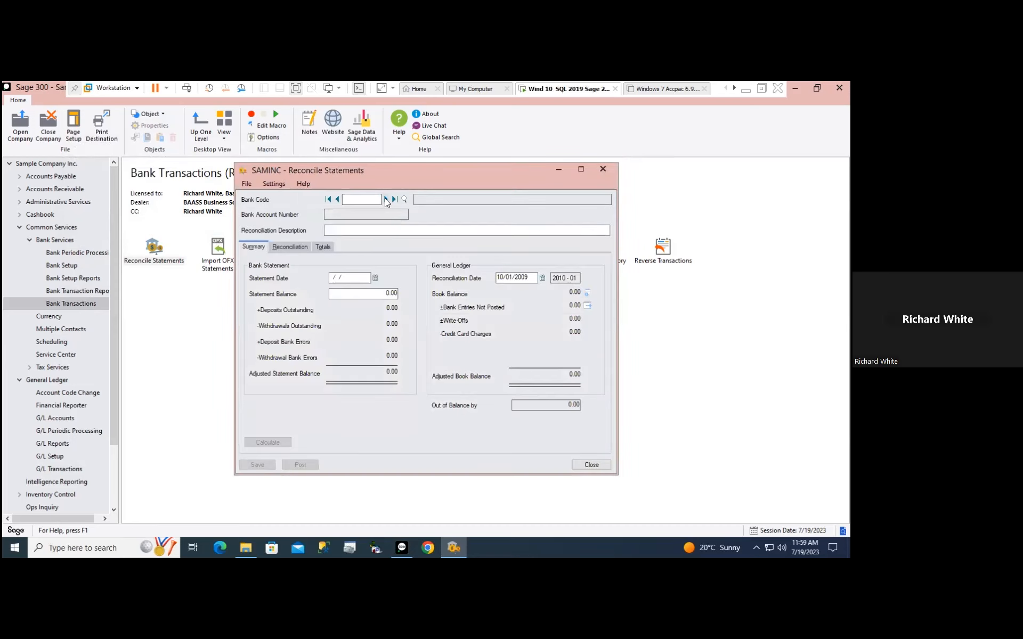
pyautogui.click(385, 199)
pyautogui.click(267, 443)
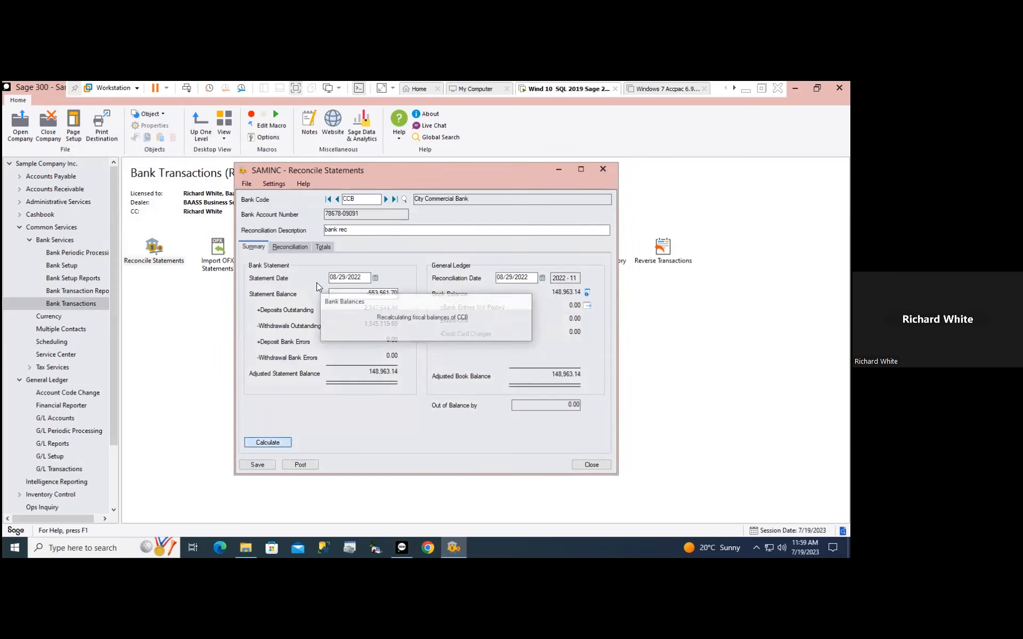
# Check the end of the CCB reconciliation list for the 08/29/2022 deposit and close the reconciliation
pyautogui.click(290, 247)
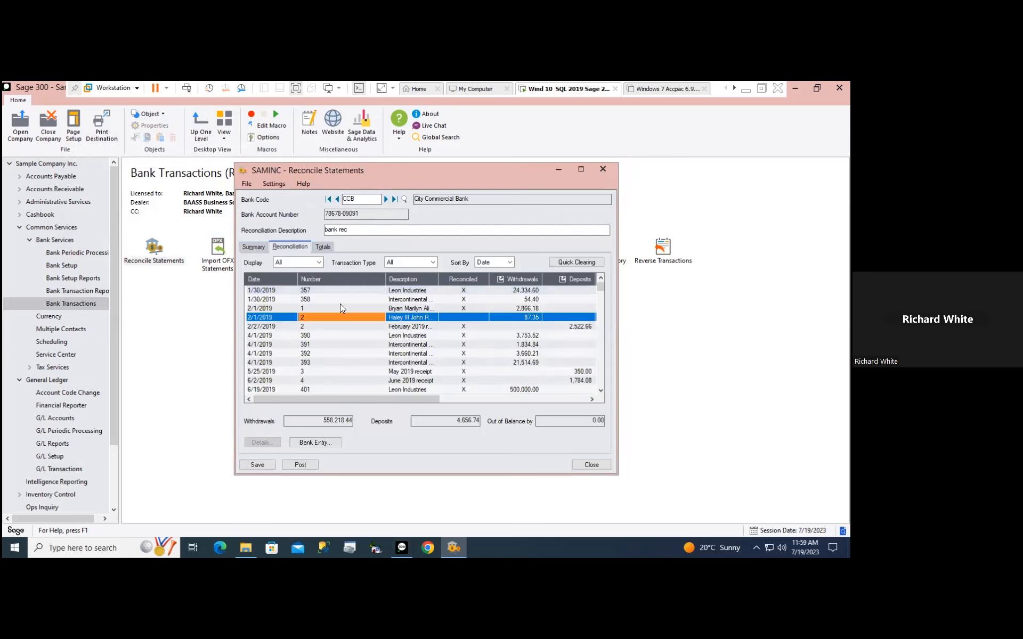
pyautogui.press('End')
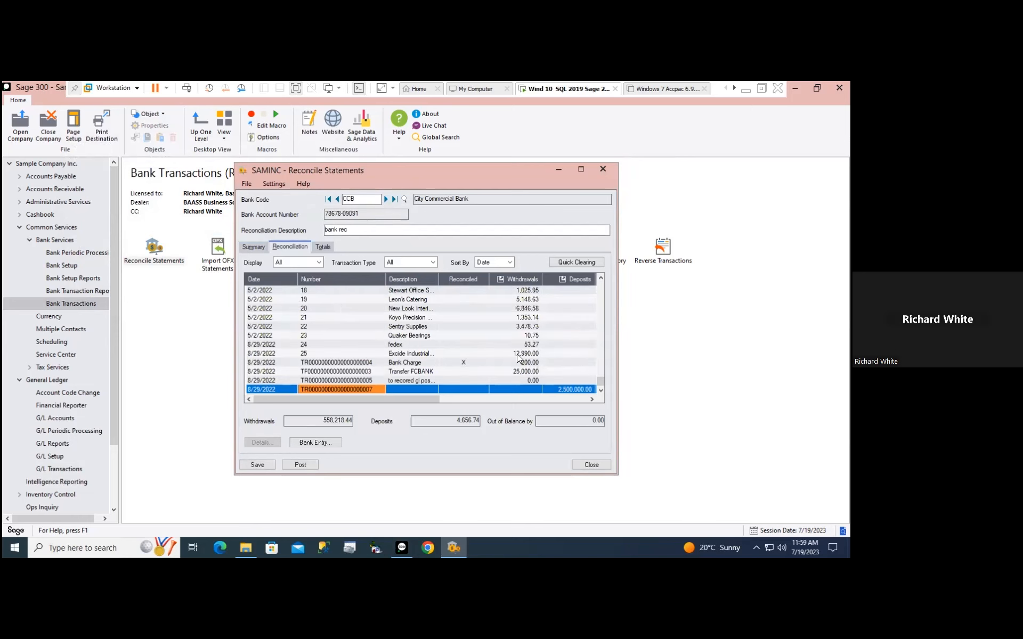
pyautogui.click(556, 388)
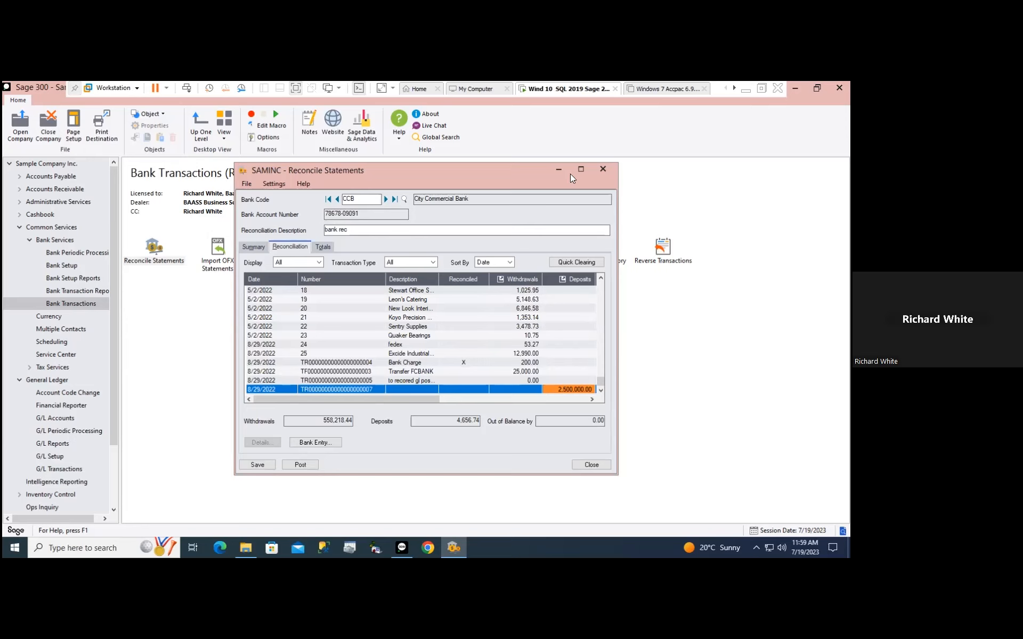
pyautogui.click(603, 169)
# Open G/L batch 000240 from the General Ledger batch list and examine its posting date and account lines
pyautogui.click(51, 378)
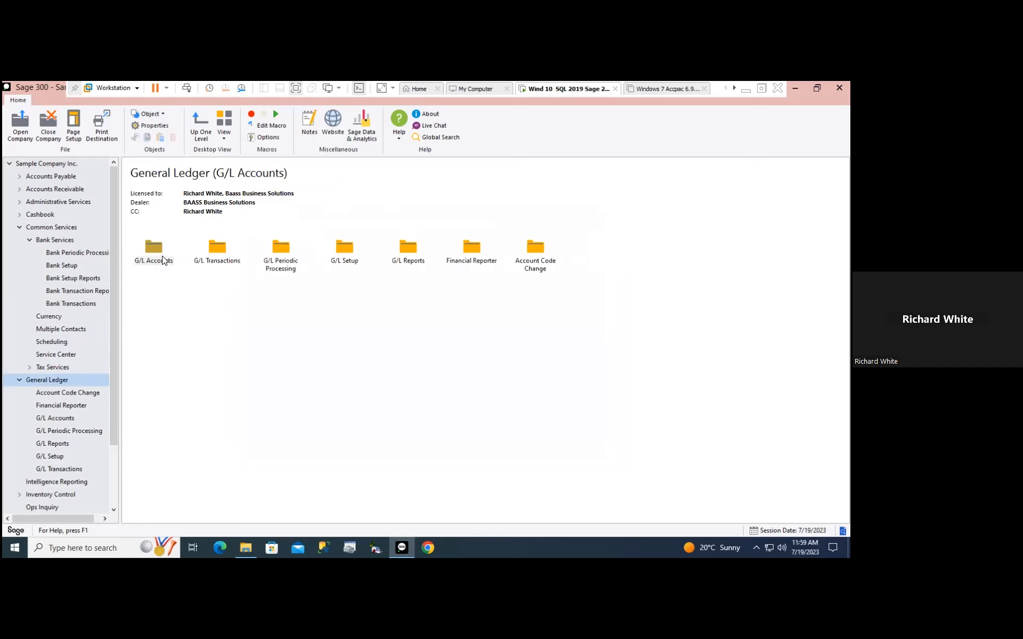
pyautogui.doubleClick(229, 257)
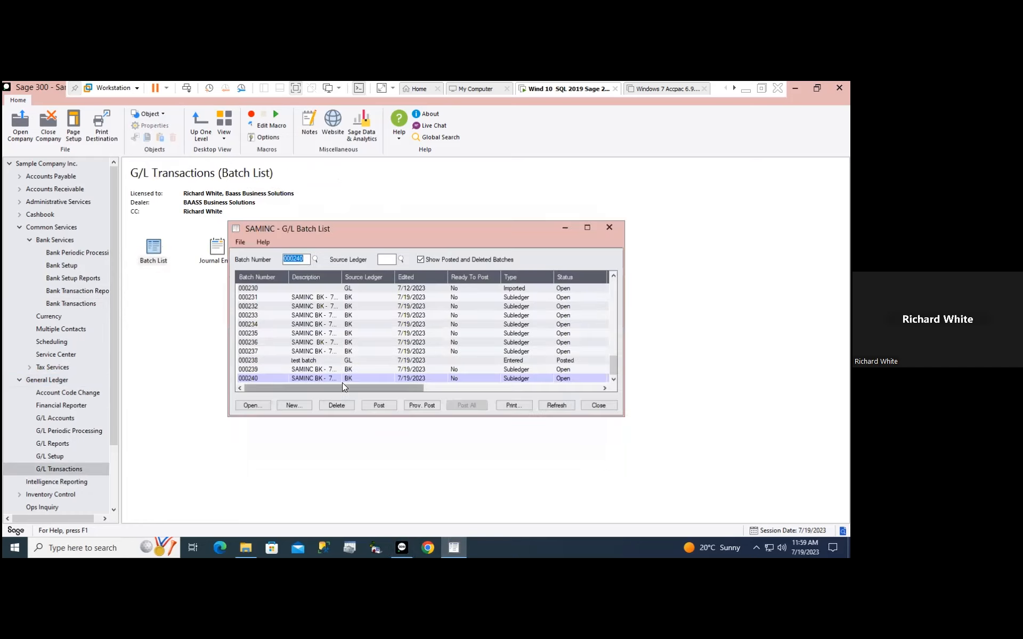
pyautogui.click(327, 378)
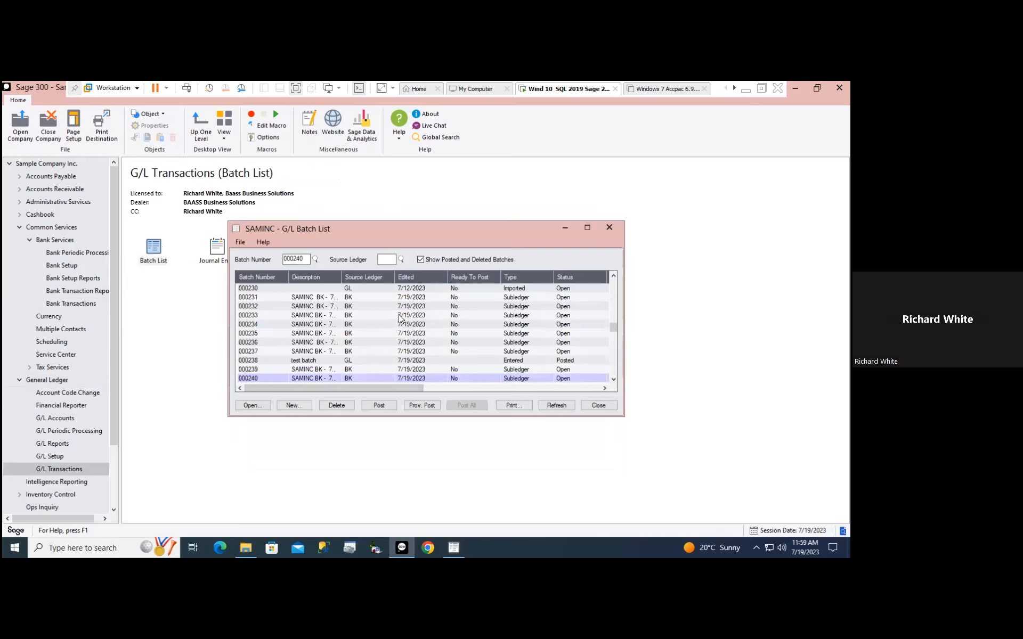
pyautogui.click(347, 349)
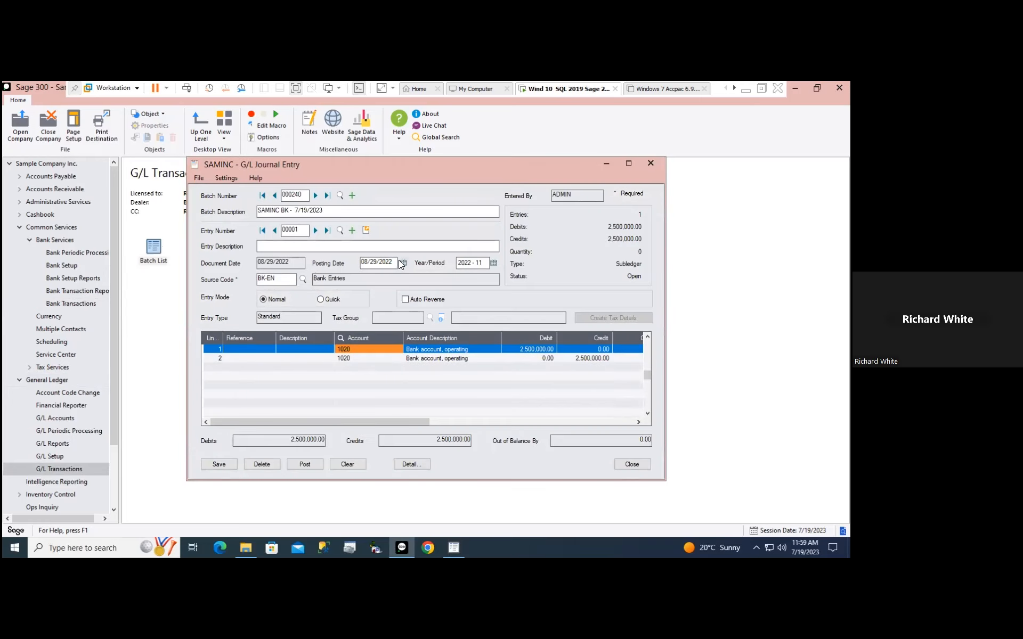
pyautogui.click(394, 259)
pyautogui.click(365, 357)
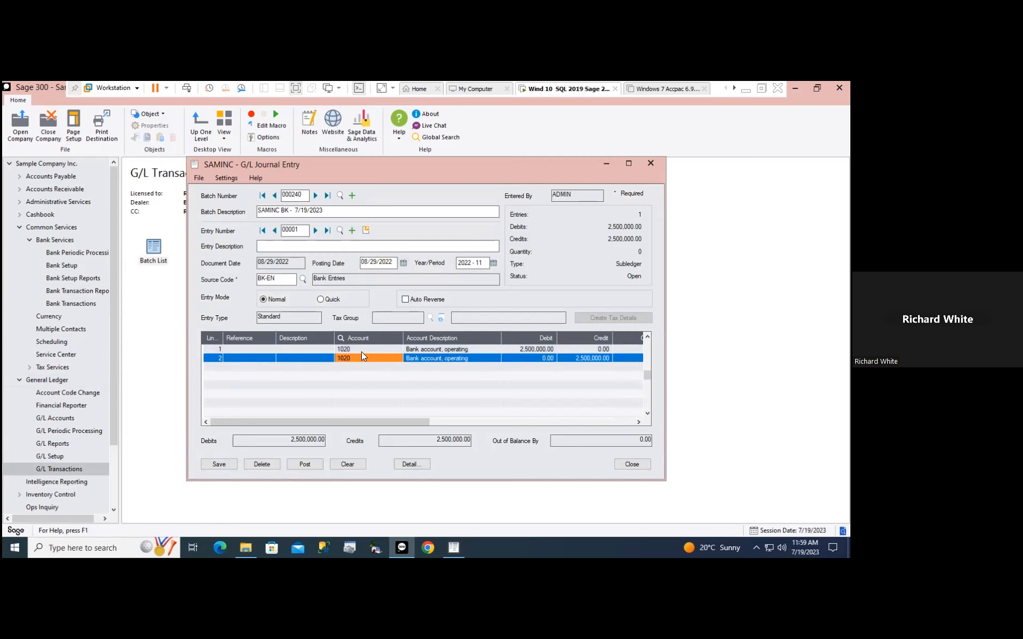